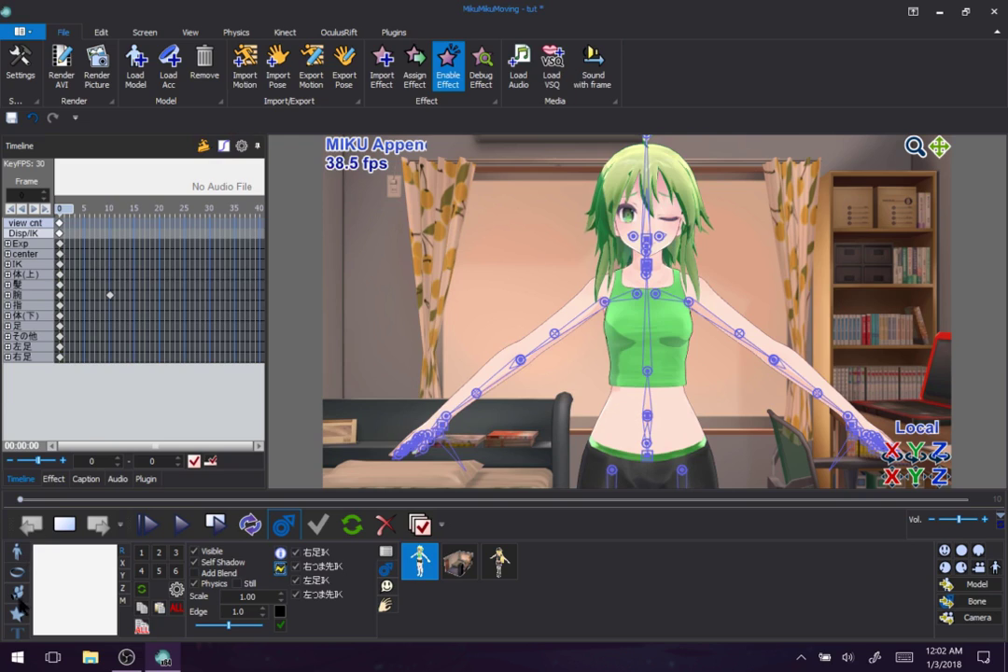
- Switch to the car accessory and set its related model to MIKU Append
left_click(16, 576)
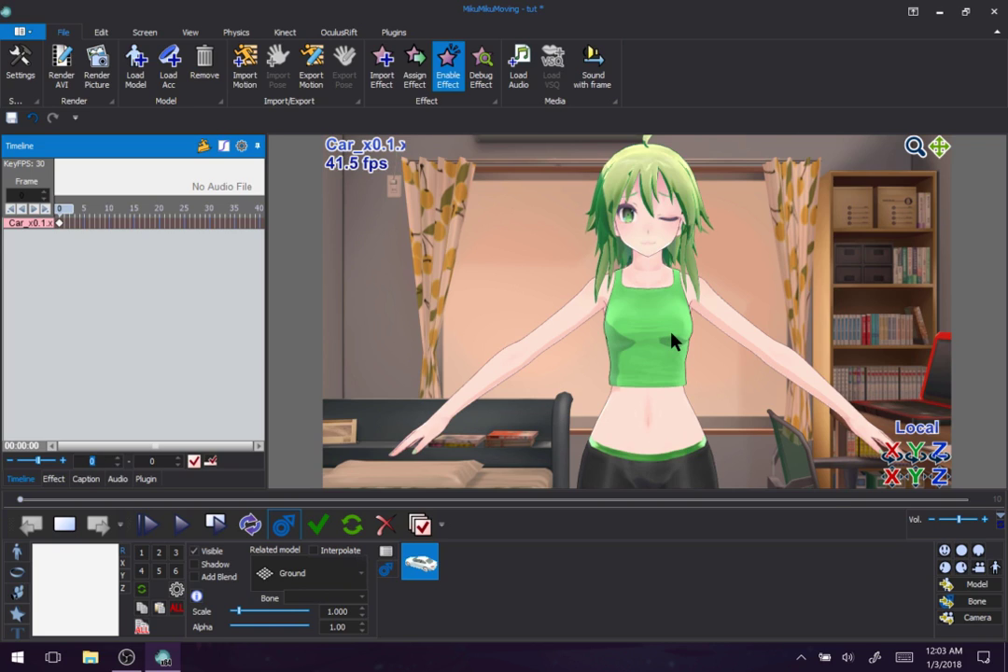
left_click(965, 605)
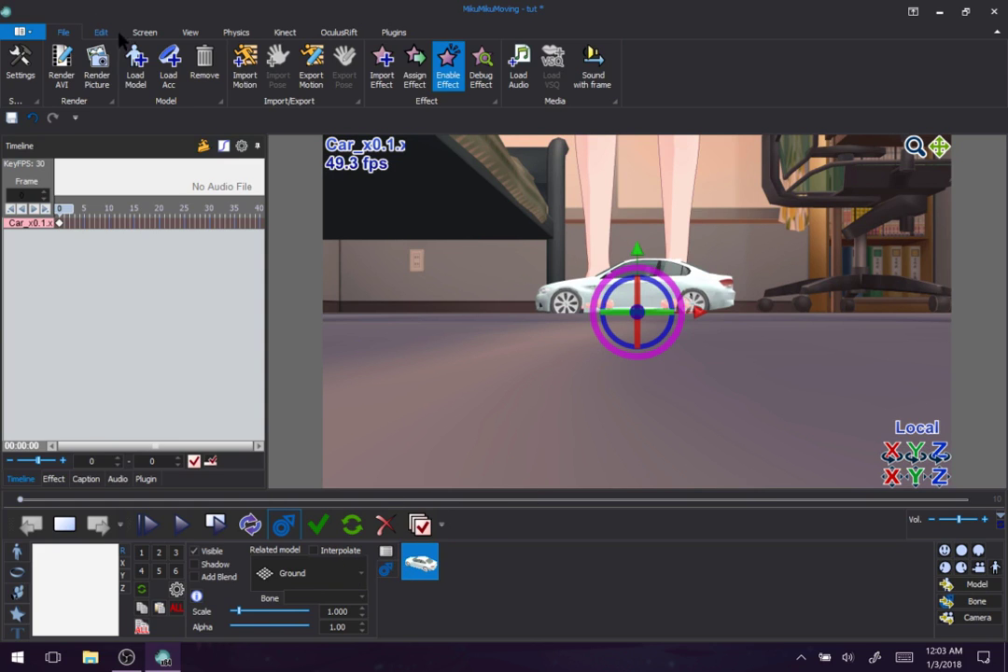
scroll(135, 45, "down", 3)
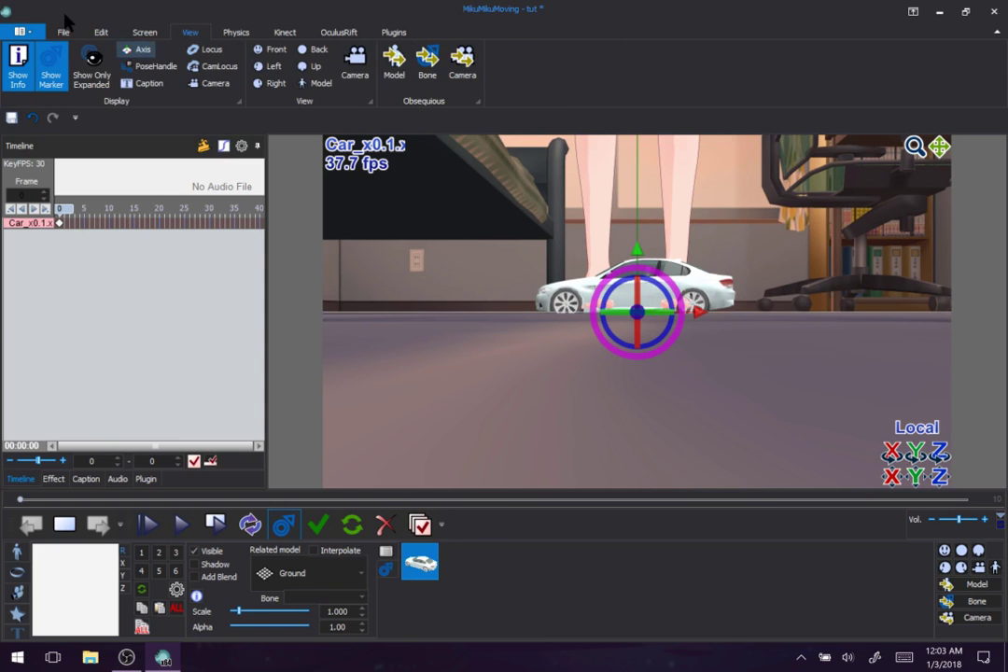
left_click(62, 32)
right_click_drag(648, 203, 620, 227)
left_click(360, 574)
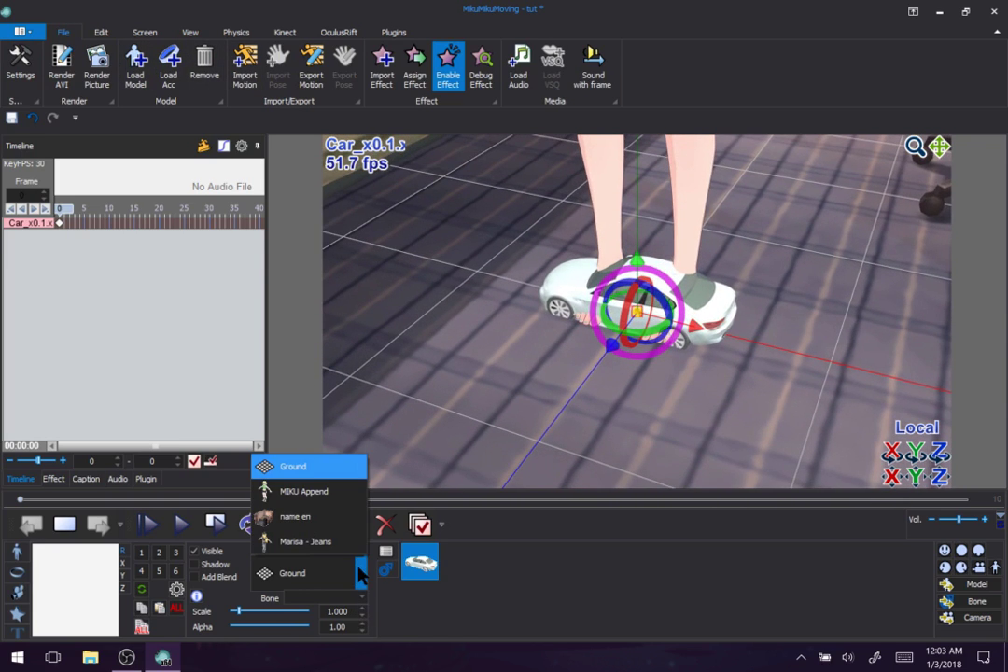
left_click(327, 492)
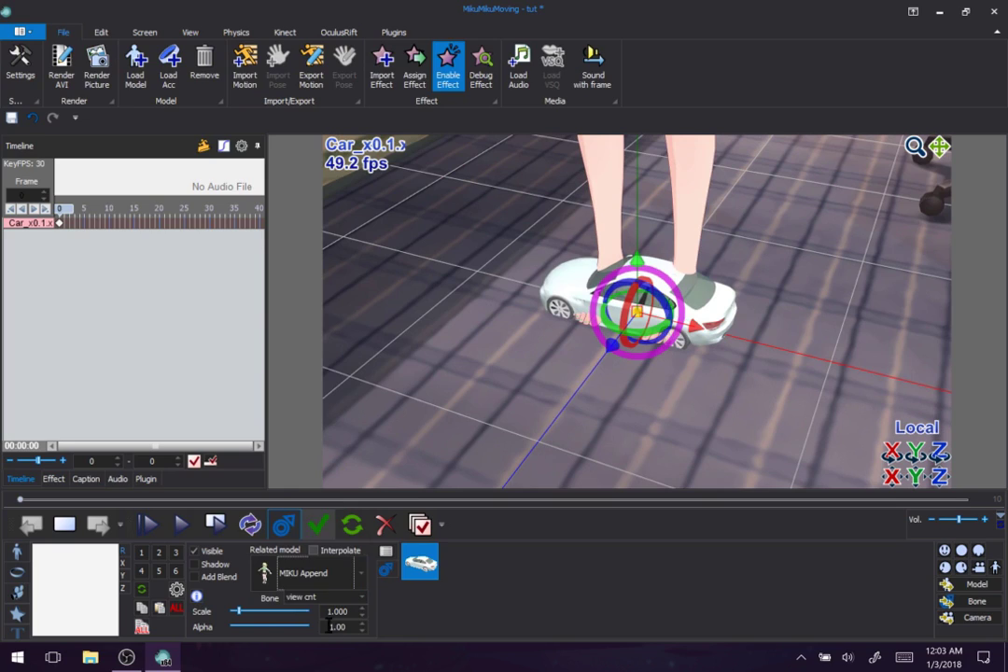
- Attach the car to MIKU Append's アホ毛1 bone with the view following the bone, and register the keyframe
left_click(327, 598)
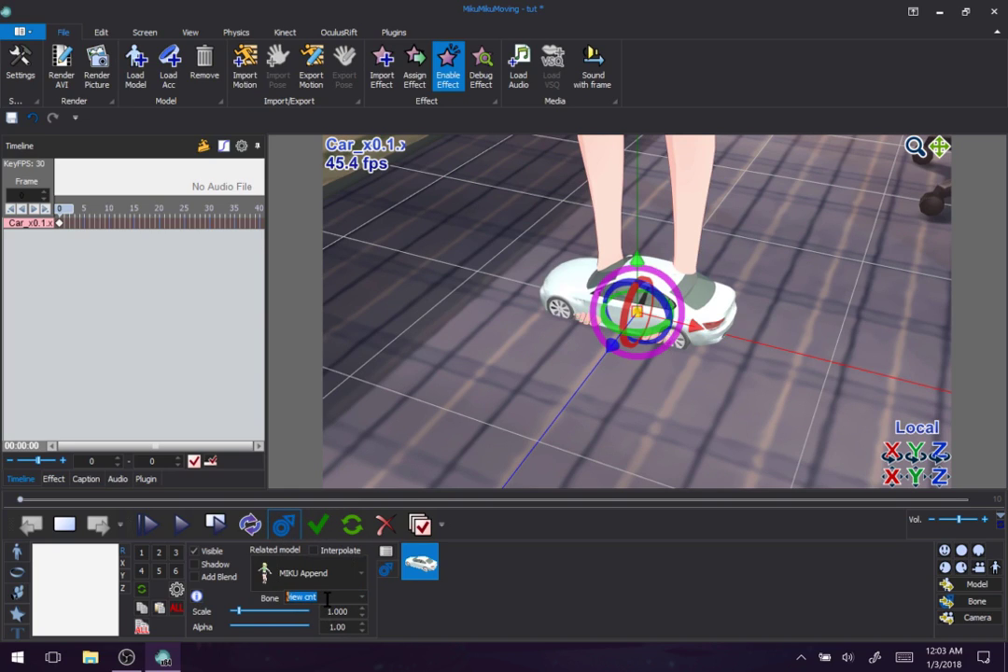
scroll(327, 598, "down", 1)
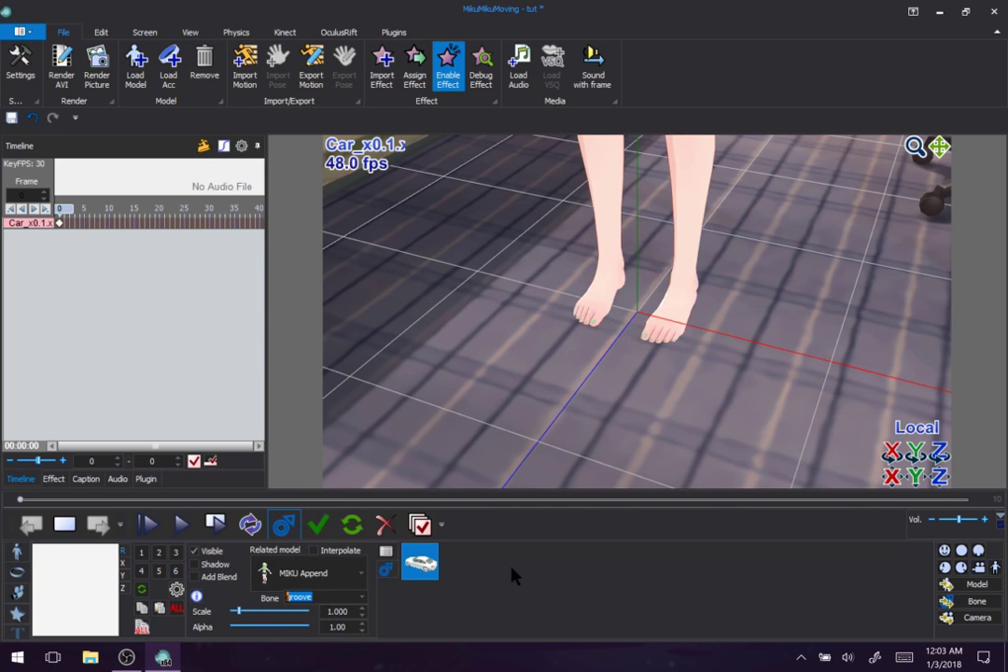
left_click(974, 602)
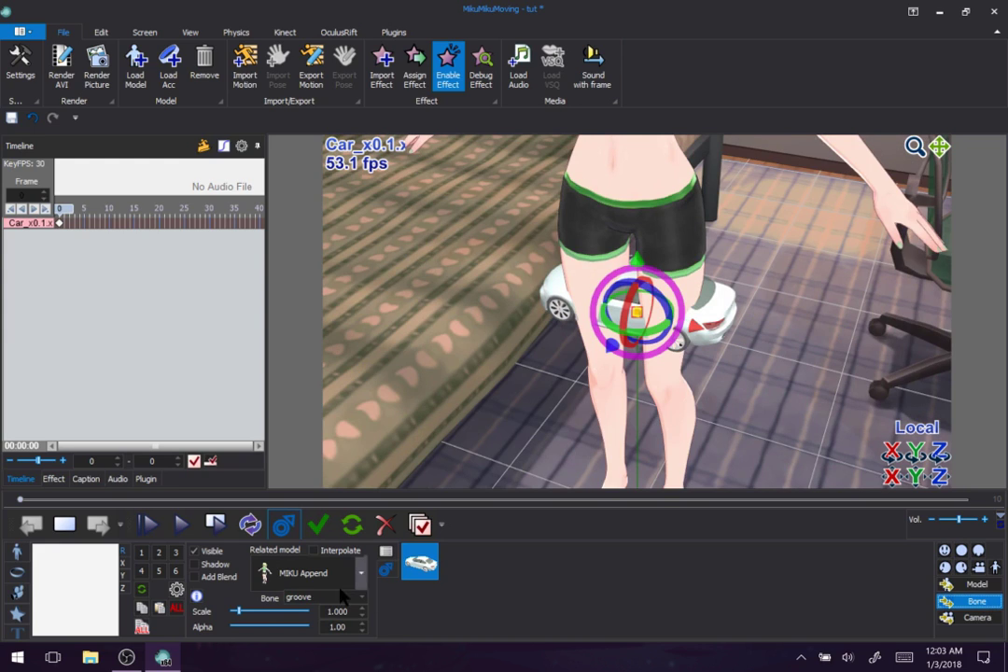
scroll(334, 595, "down", 4)
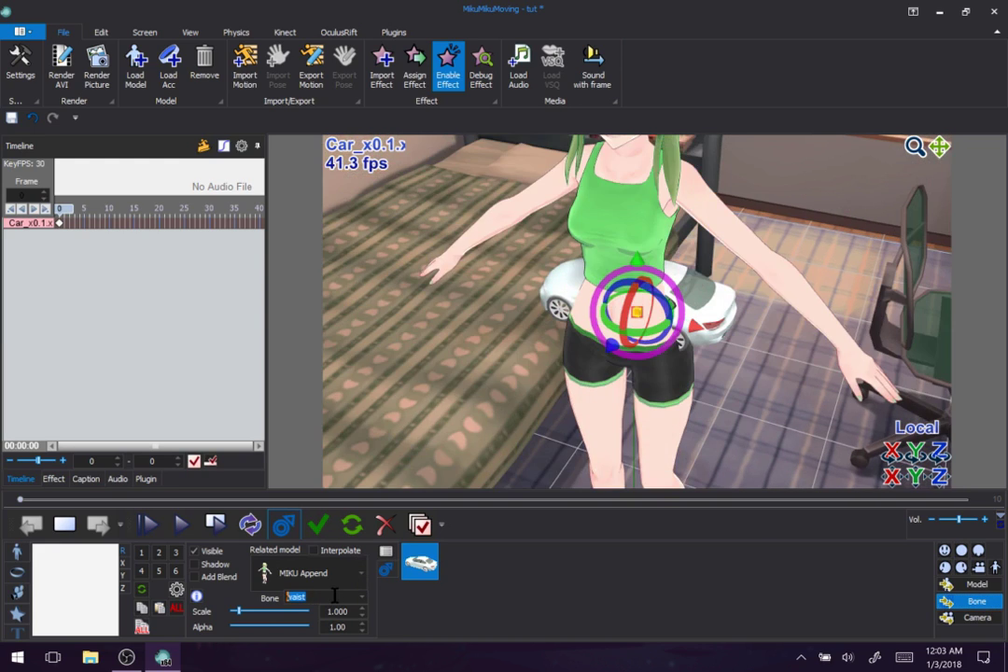
scroll(334, 595, "down", 2)
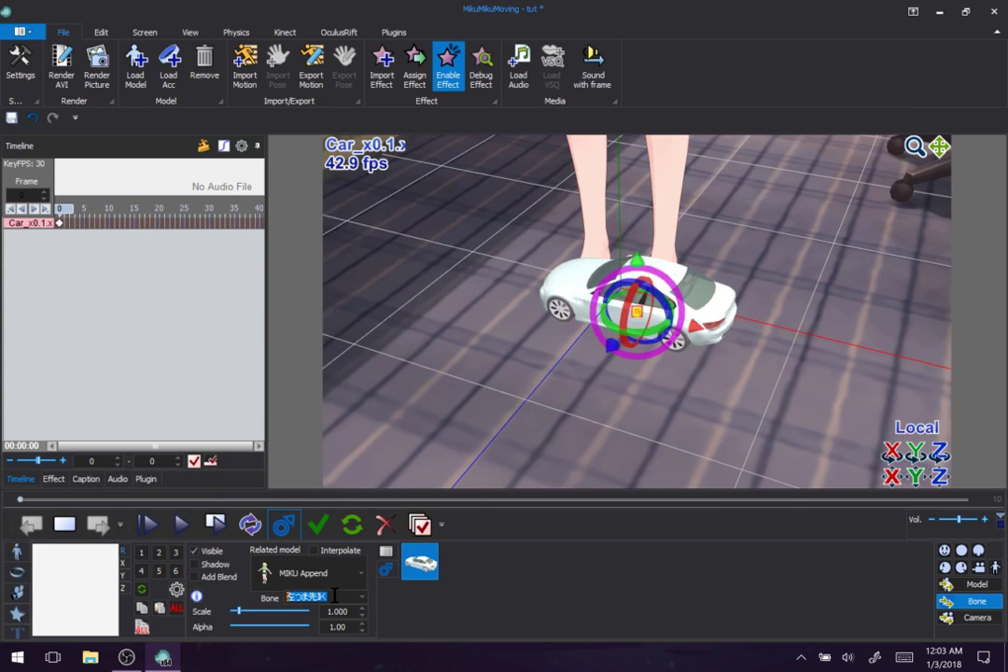
scroll(334, 594, "down", 3)
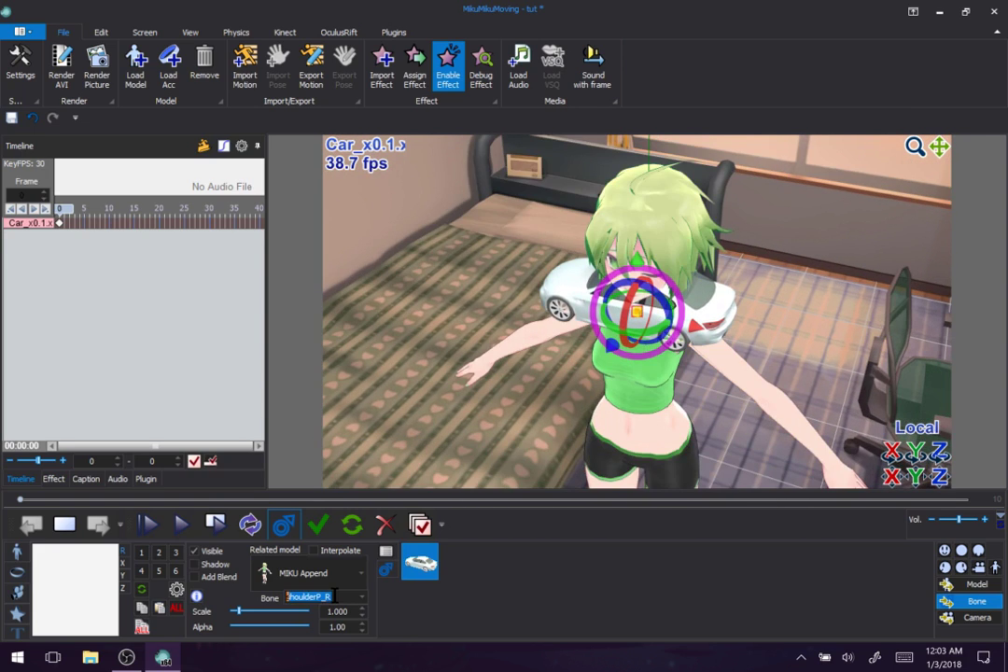
left_click(318, 525)
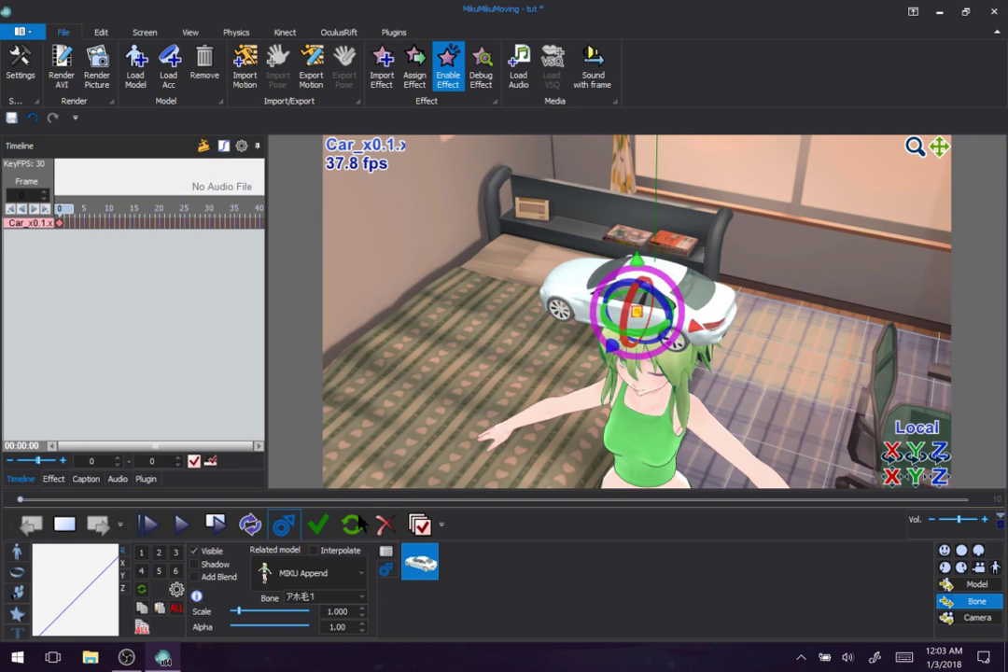
- Switch to the MIKU Append model, select the head bone and tilt the head forward
right_click_drag(560, 402, 515, 402)
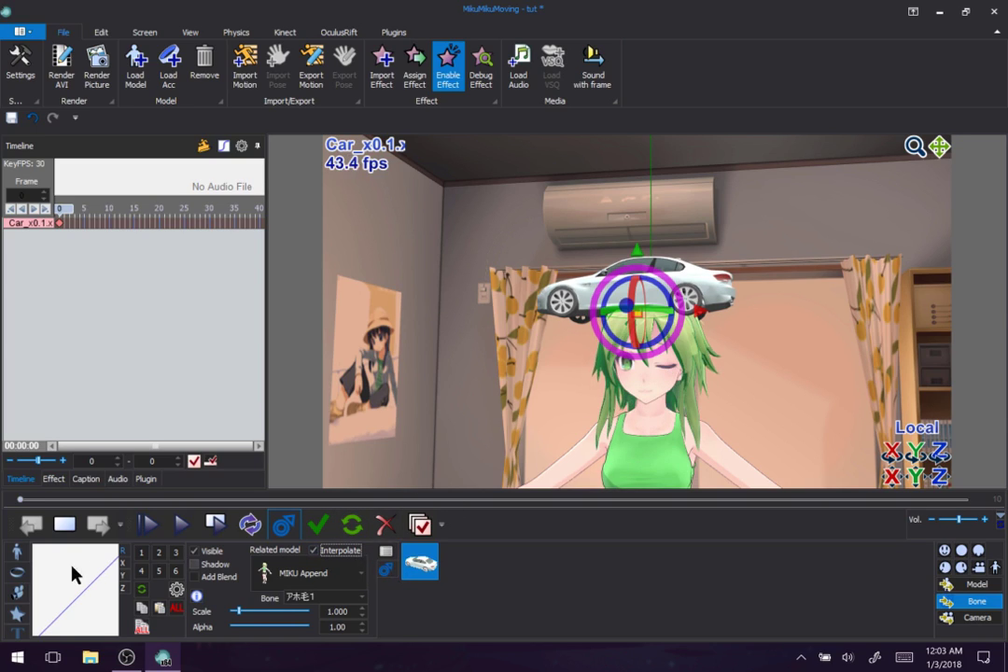
left_click(19, 556)
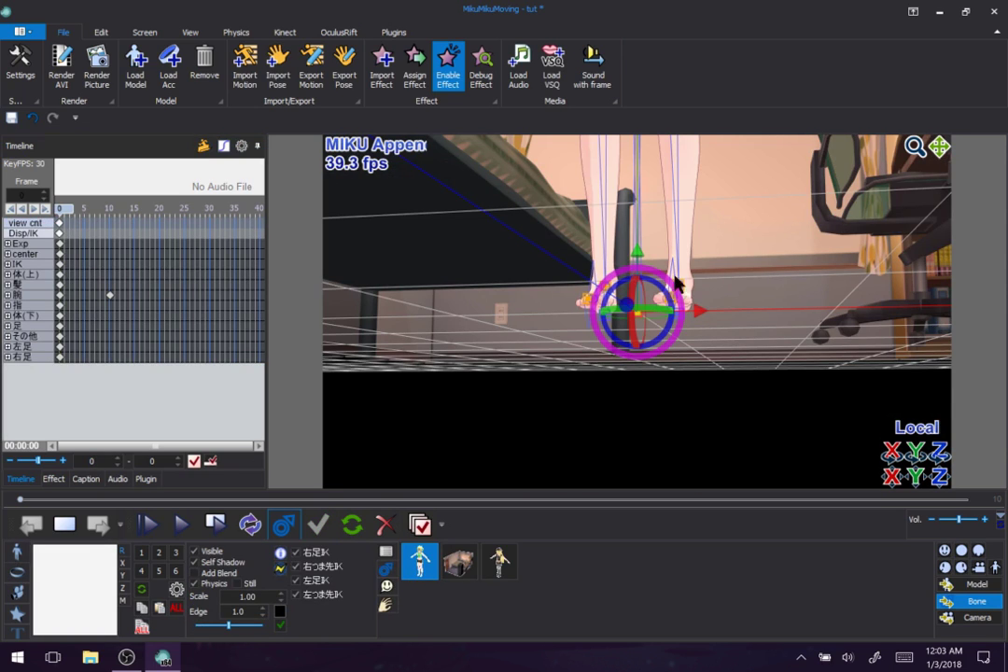
scroll(691, 136, "down", 6)
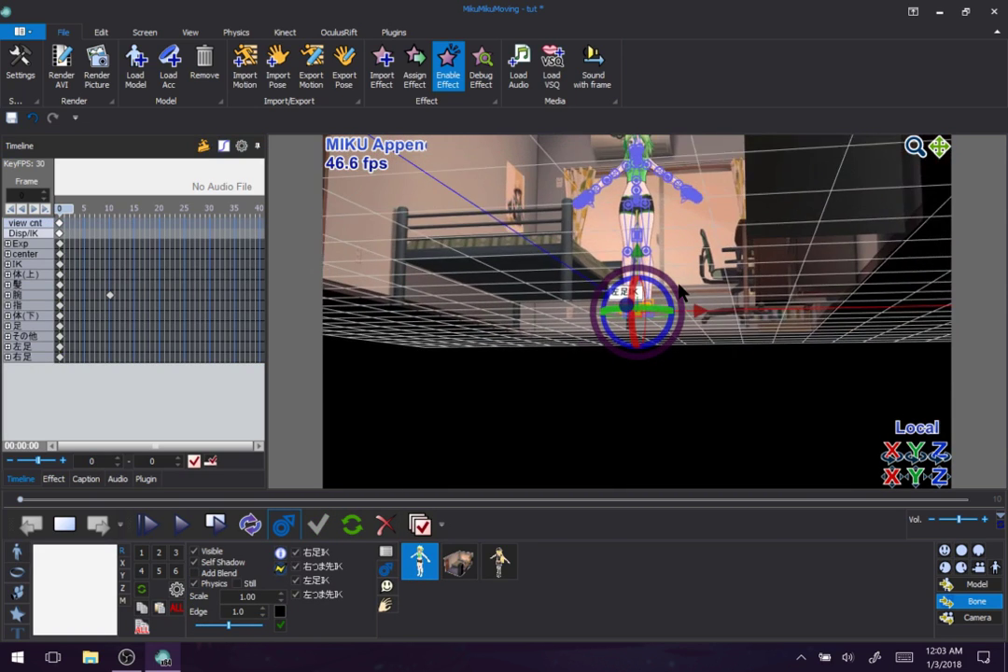
left_click(641, 152)
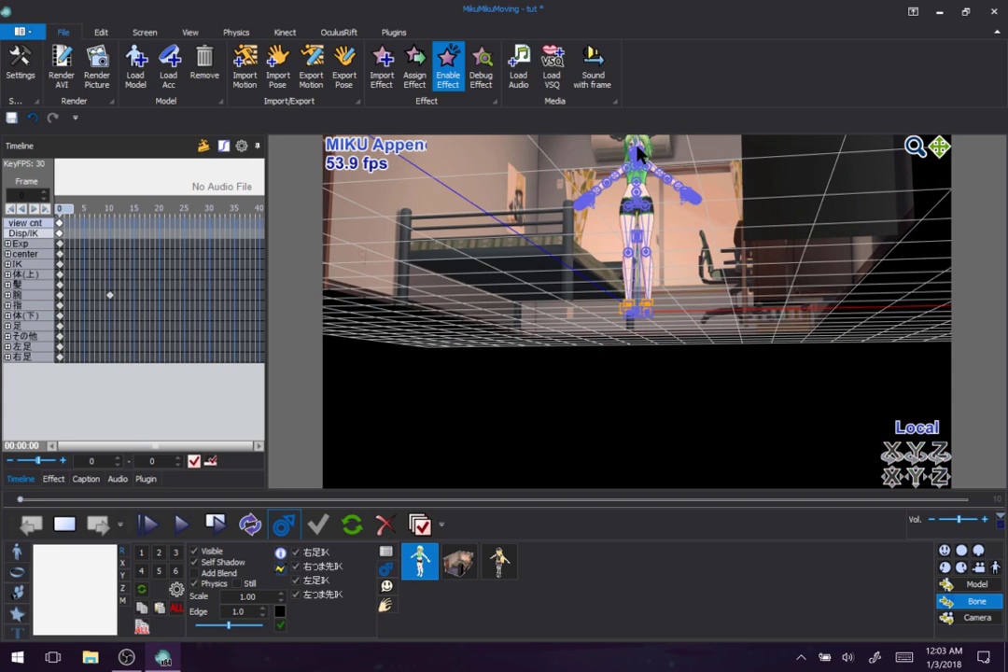
left_click(640, 152)
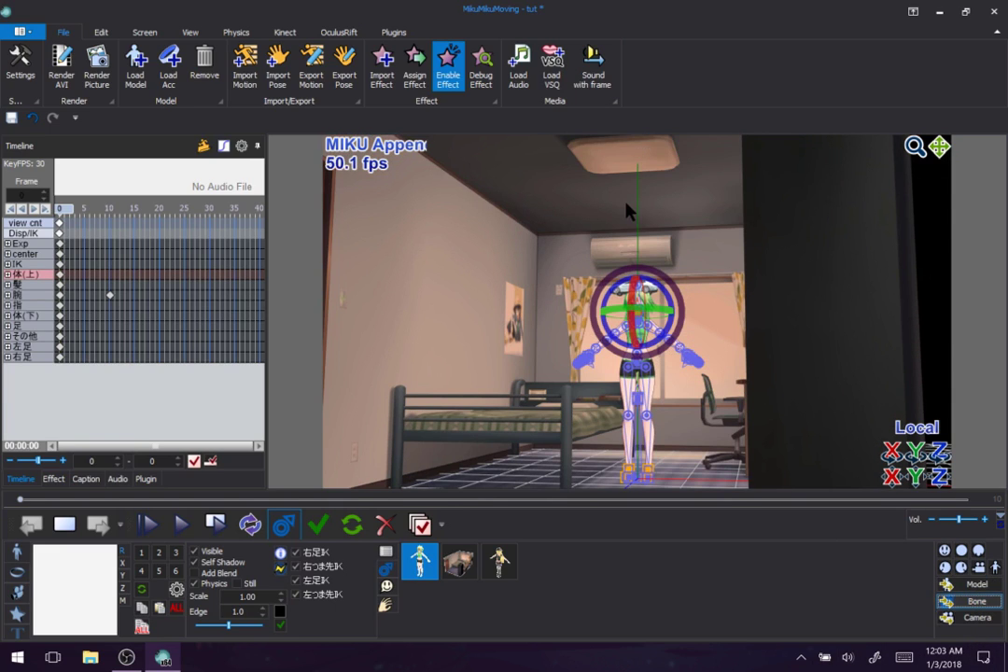
scroll(628, 212, "up", 2)
scroll(627, 212, "up", 3)
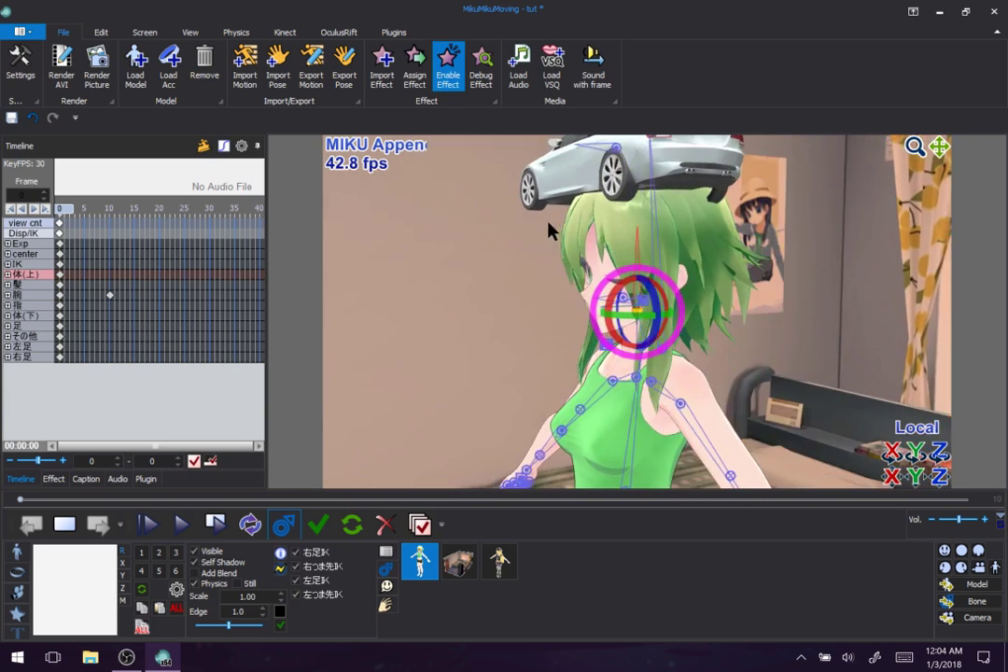
right_click_drag(549, 227, 518, 226)
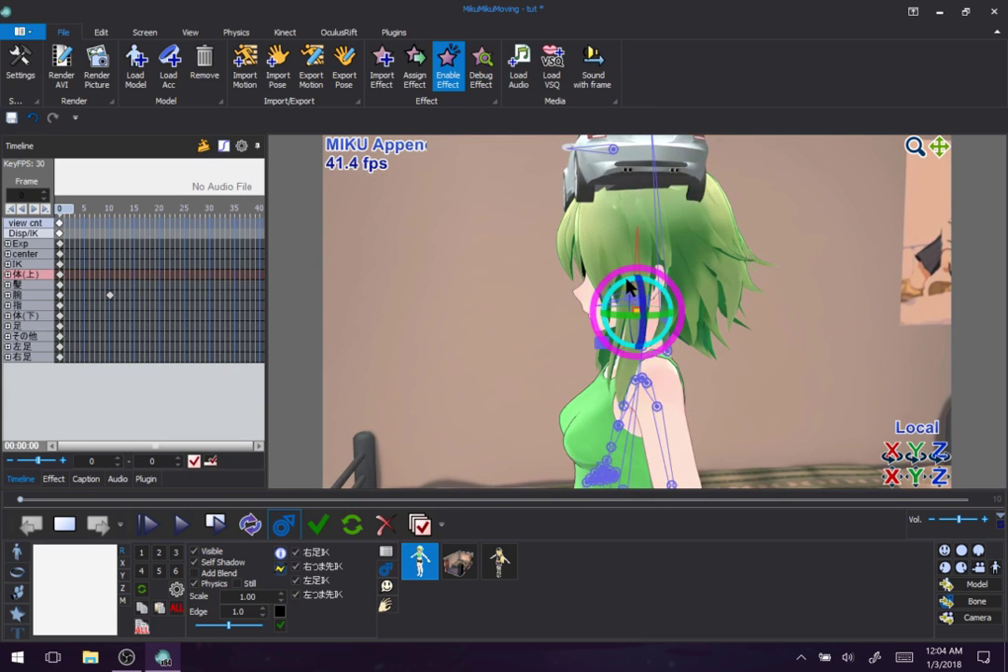
left_click_drag(620, 350, 590, 292)
- Turn off Interpolate for the car accessory and rotate MIKU Append's head bone again
left_click(18, 572)
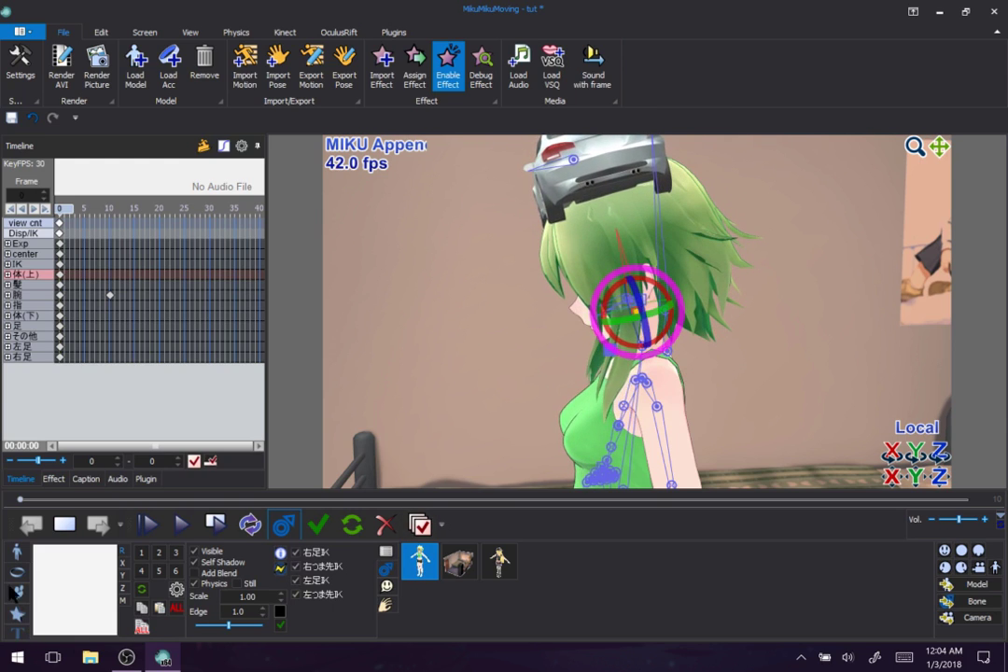
left_click(23, 580)
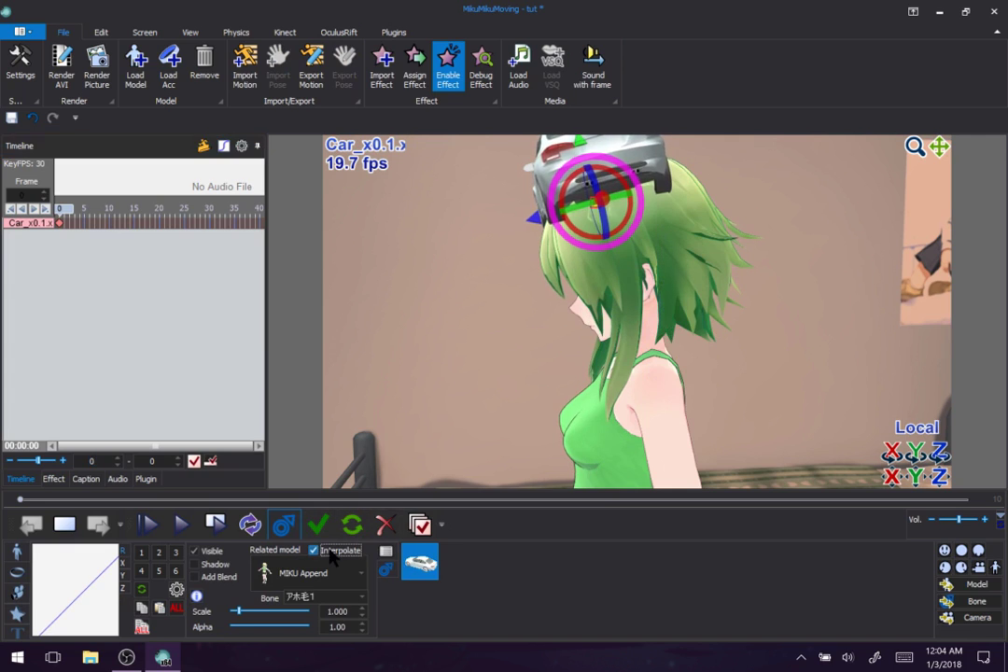
left_click(570, 308)
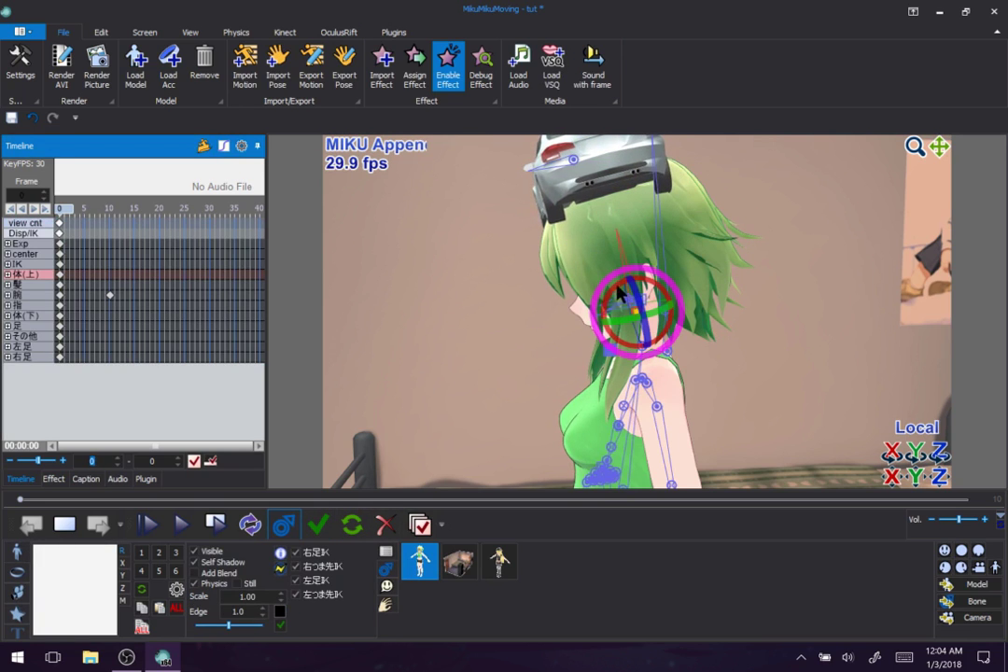
left_click_drag(612, 289, 582, 303)
right_click_drag(581, 303, 655, 347)
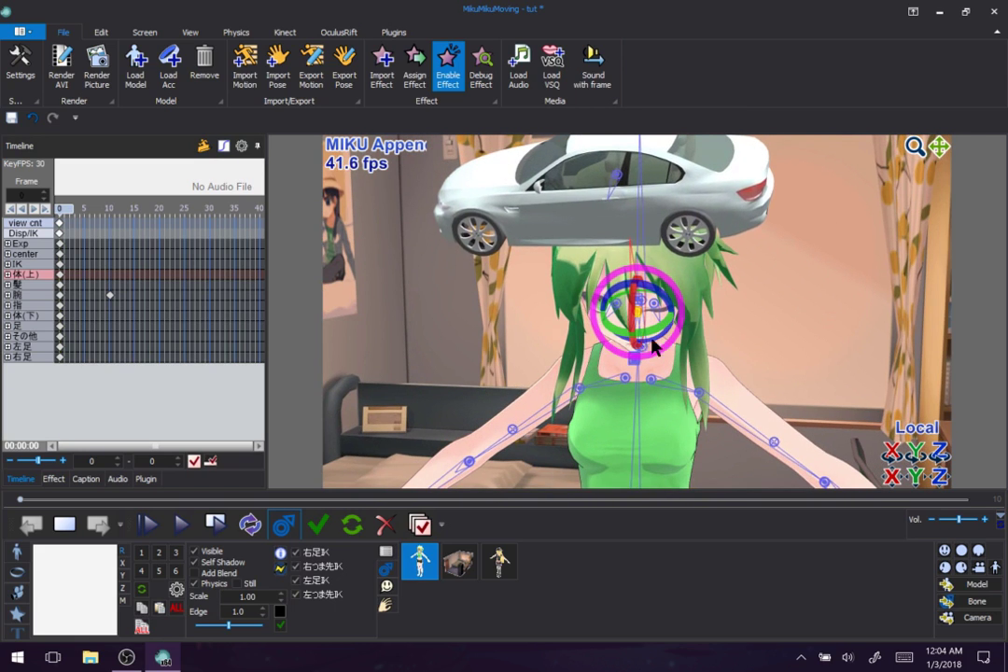
- Return to the car accessory and try toggling its Visible, Shadow and Add Blend options
left_click(16, 577)
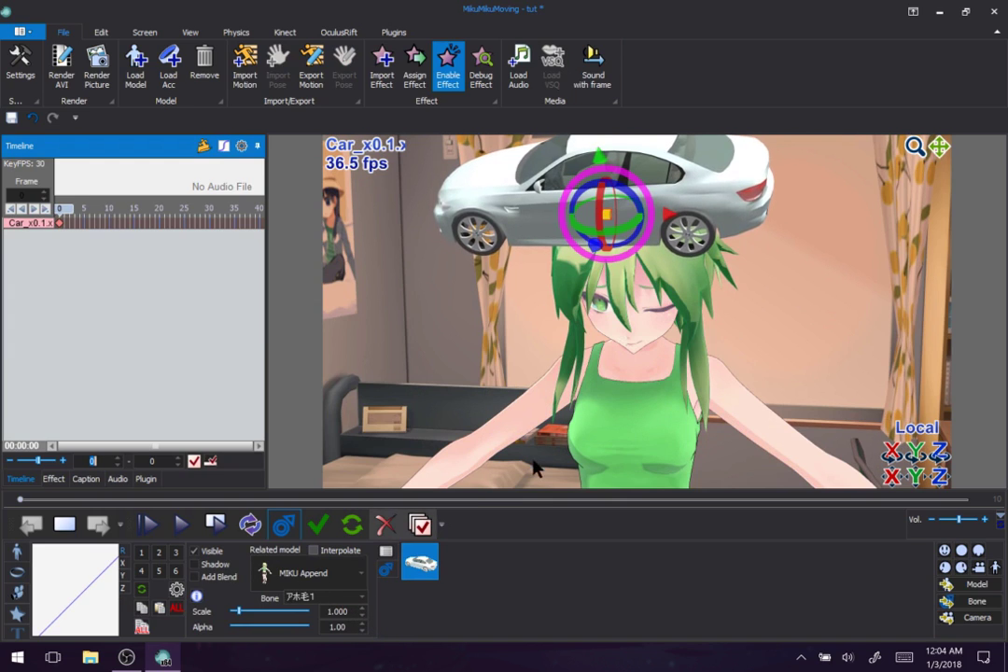
scroll(573, 446, "down", 3)
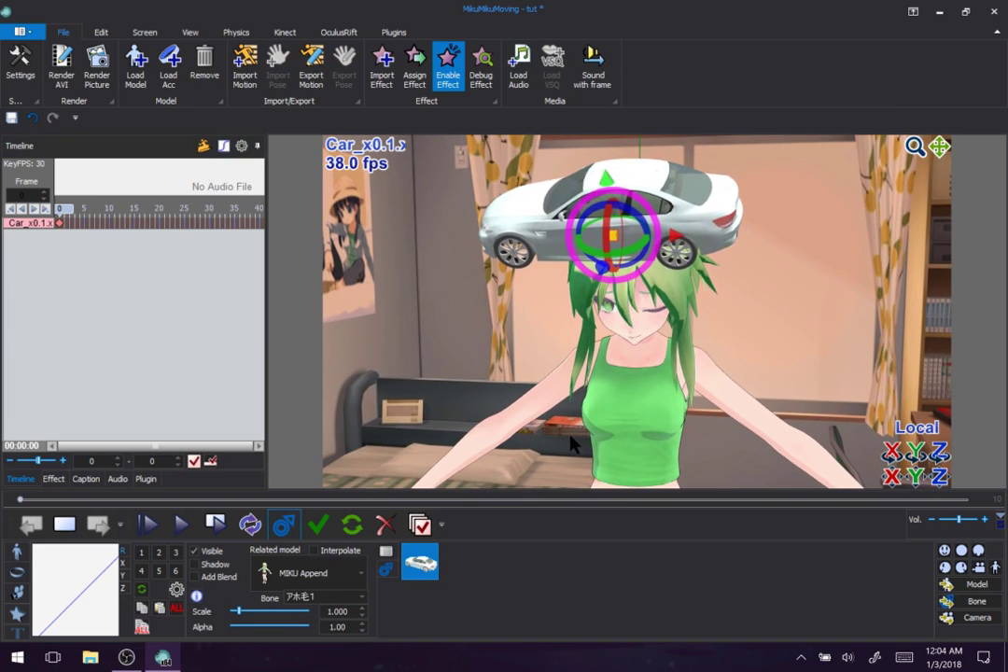
left_click(215, 552)
left_click(214, 553)
left_click(217, 566)
left_click(220, 578)
left_click(220, 578)
- Set the car's scale to 1.940, register it, and adjust its alpha to 0.57
mouse_move(240, 616)
left_mouse_down()
mouse_move(260, 622)
mouse_move(245, 622)
left_mouse_up()
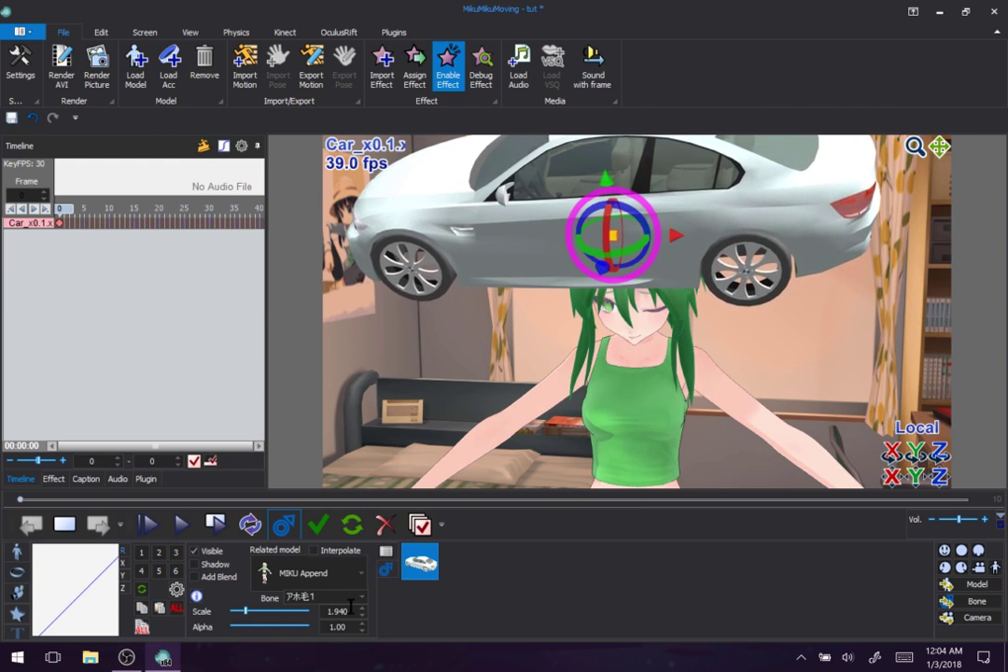
left_click(319, 526)
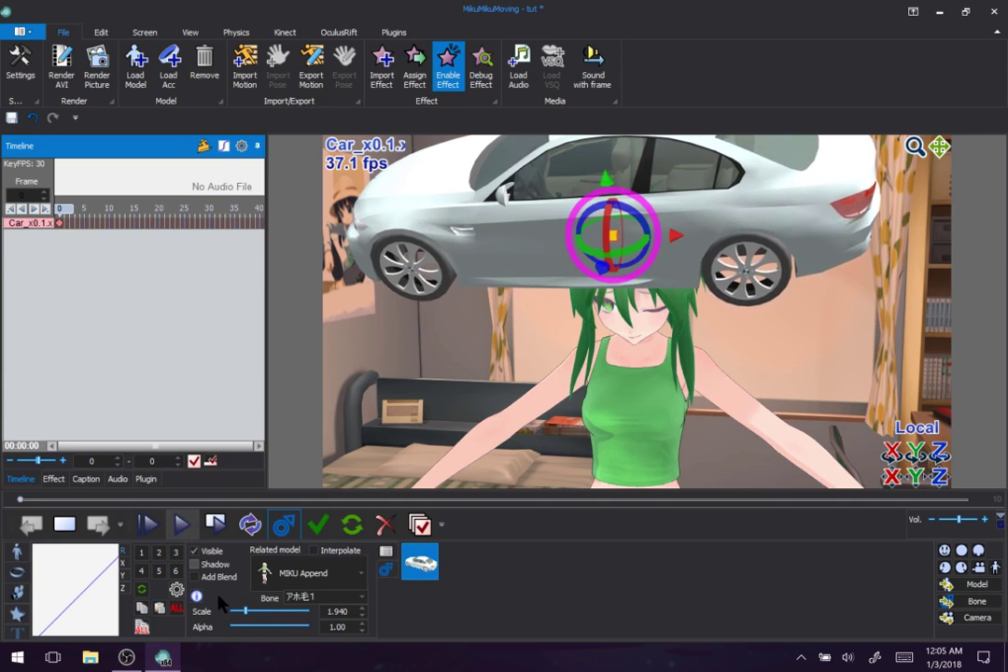
left_click(291, 635)
left_click_drag(274, 629, 245, 629)
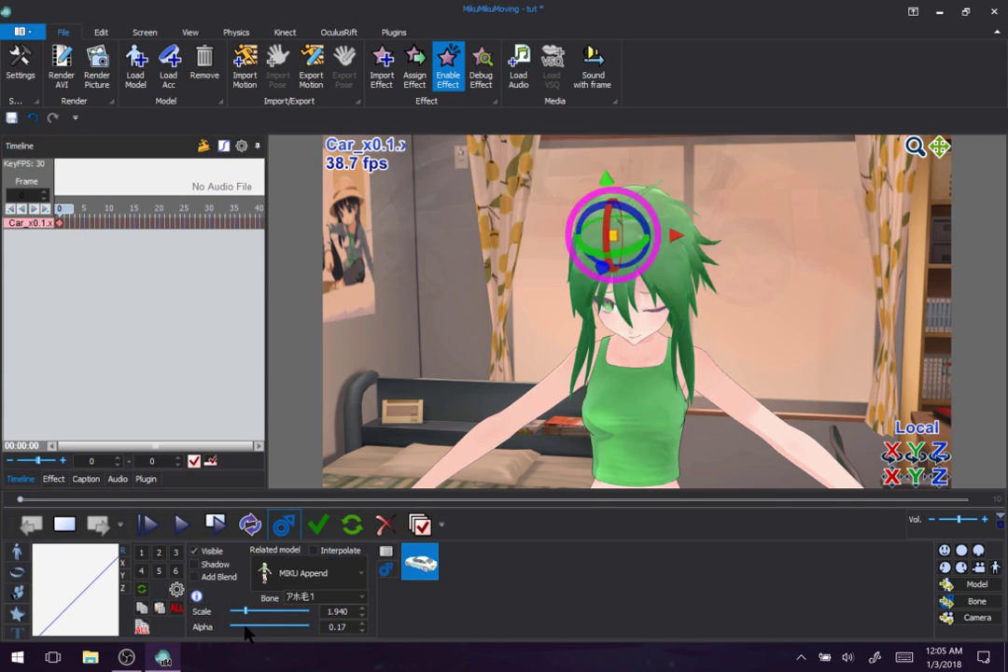
left_click(274, 631)
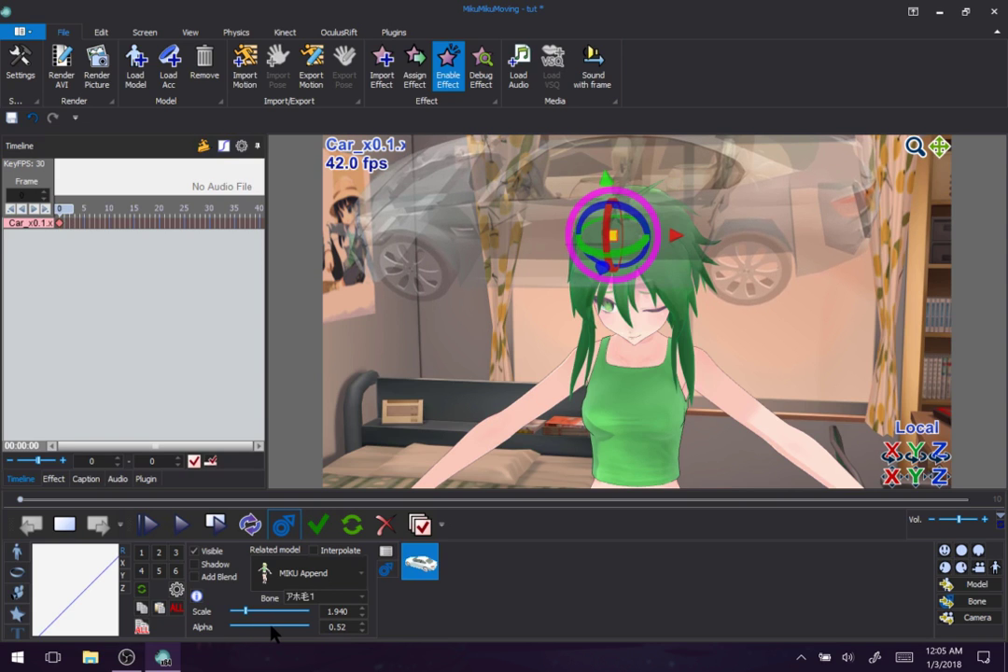
left_click(295, 633)
right_click_drag(546, 423, 658, 453)
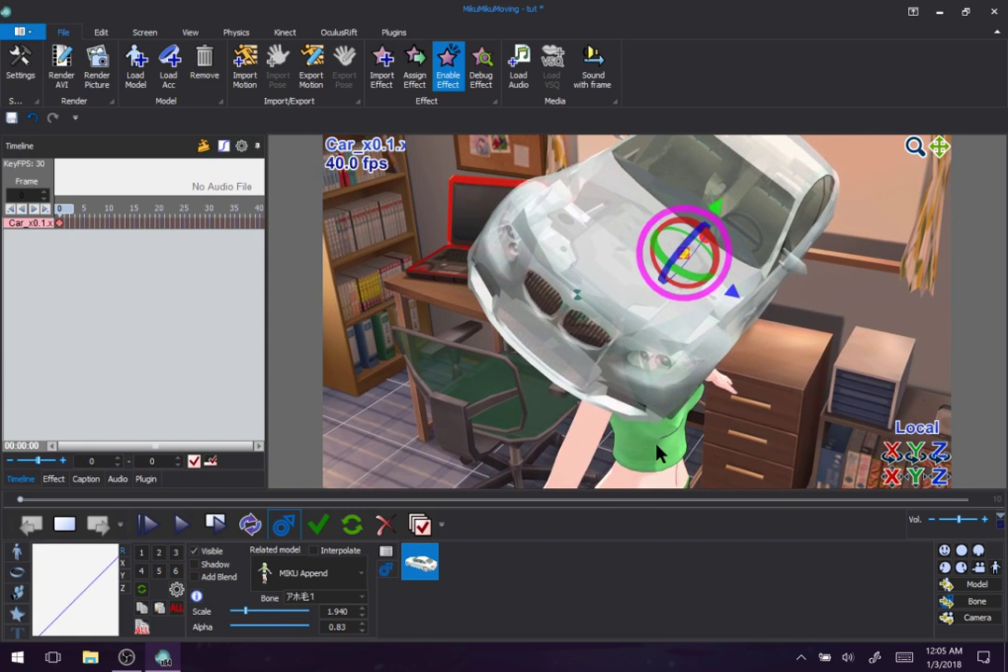
left_click(277, 628)
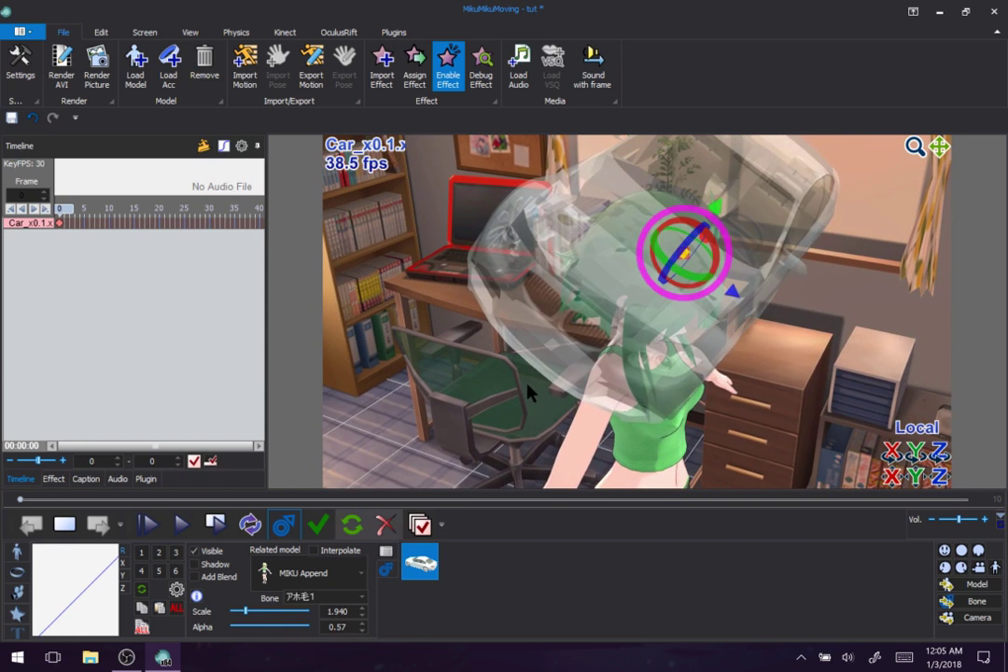
- Show the car's position and angle values and move it beside the model's head, to about X -3.74, Y -1.77, Z 1.06
right_click_drag(486, 355, 444, 343)
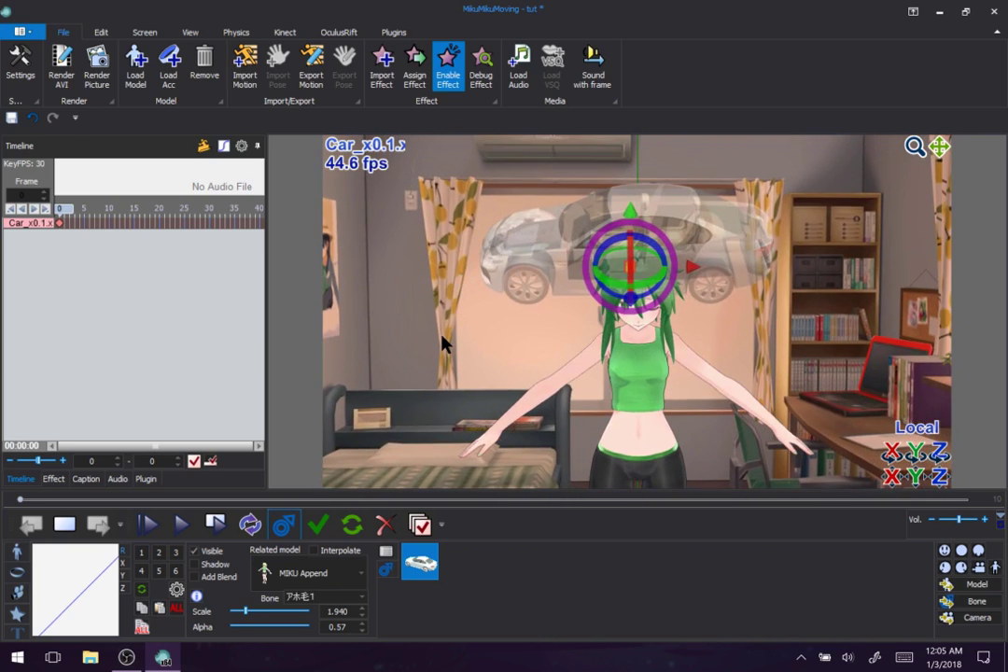
scroll(445, 343, "up", 2)
left_click(211, 363)
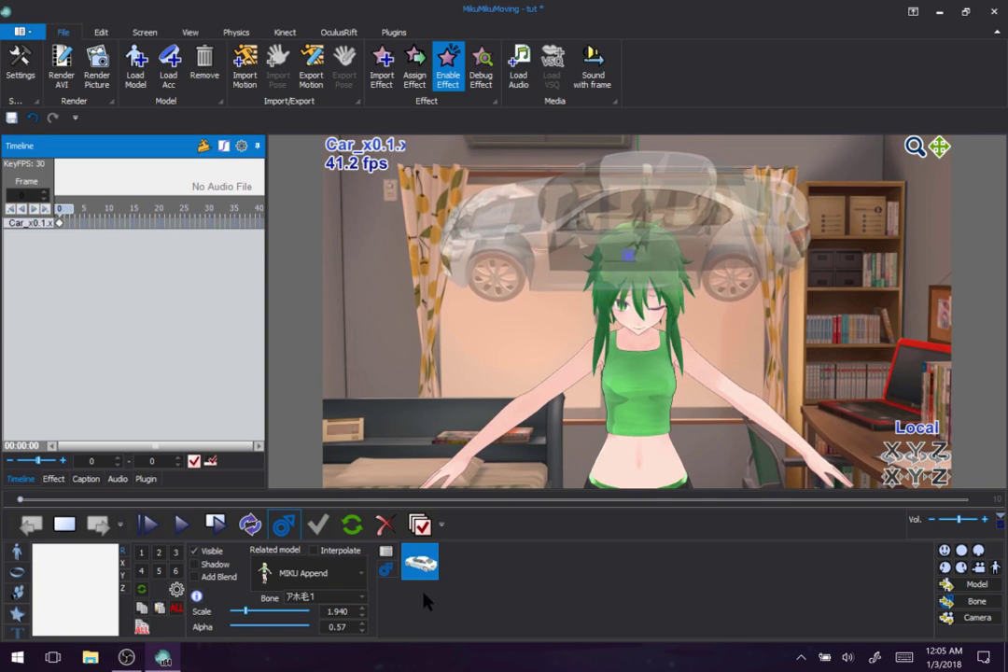
left_click(386, 570)
left_click(420, 563)
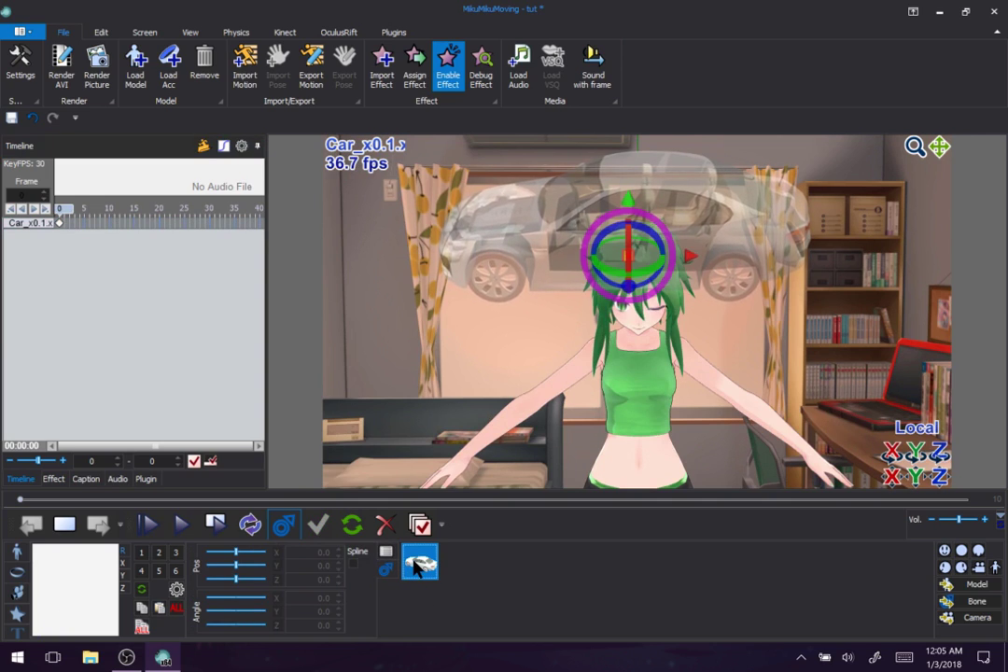
left_click_drag(689, 256, 558, 277)
left_click_drag(486, 199, 501, 266)
left_click(37, 224)
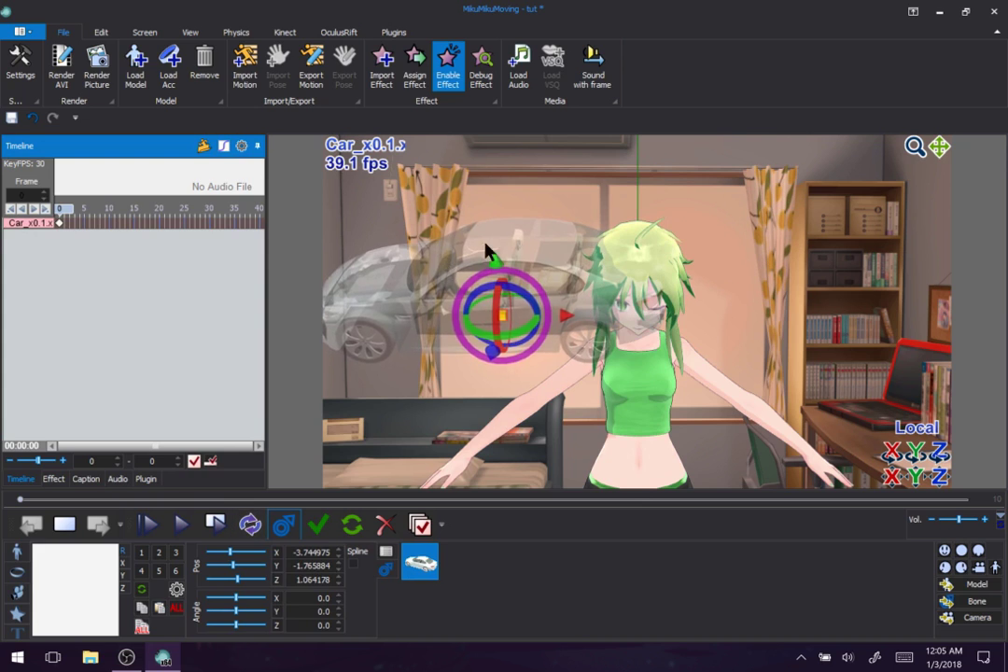
- Move the car to the opposite side of the model's head, to about X 4.20, Y -1.81, Z 1.06
left_click_drag(560, 332, 838, 328)
right_click_drag(677, 234, 656, 214)
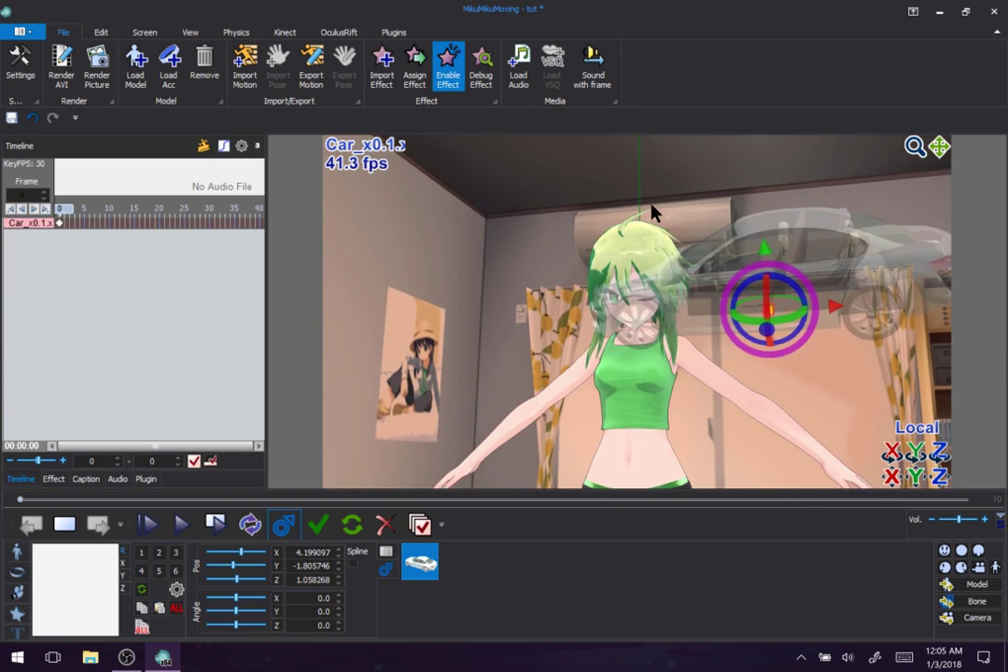
left_click(836, 307)
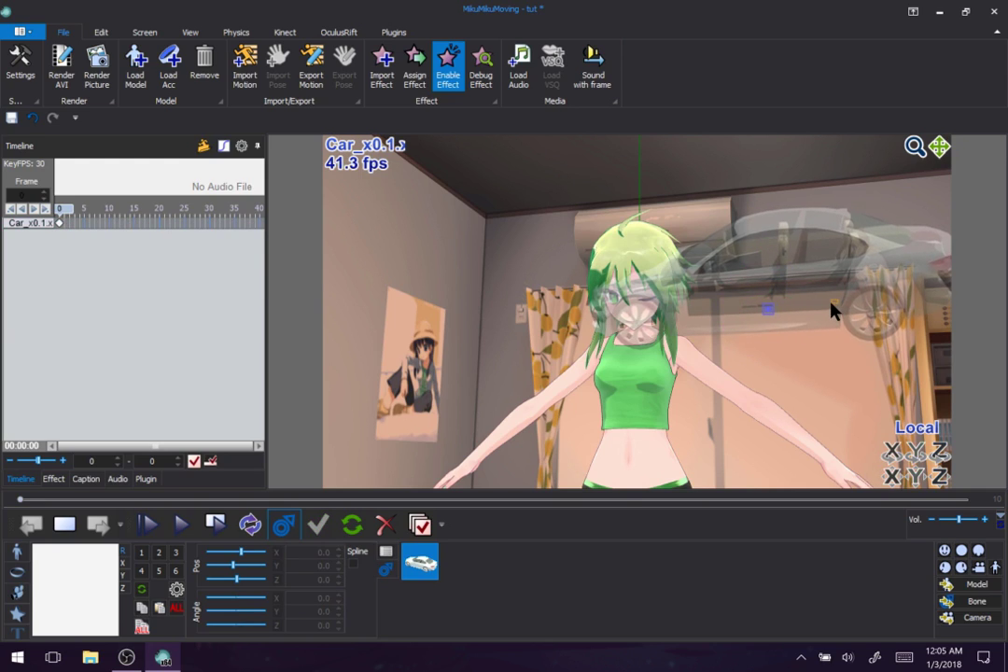
left_click(771, 317)
- Return to the car's related model settings and examine its Bone assignment
left_click(388, 553)
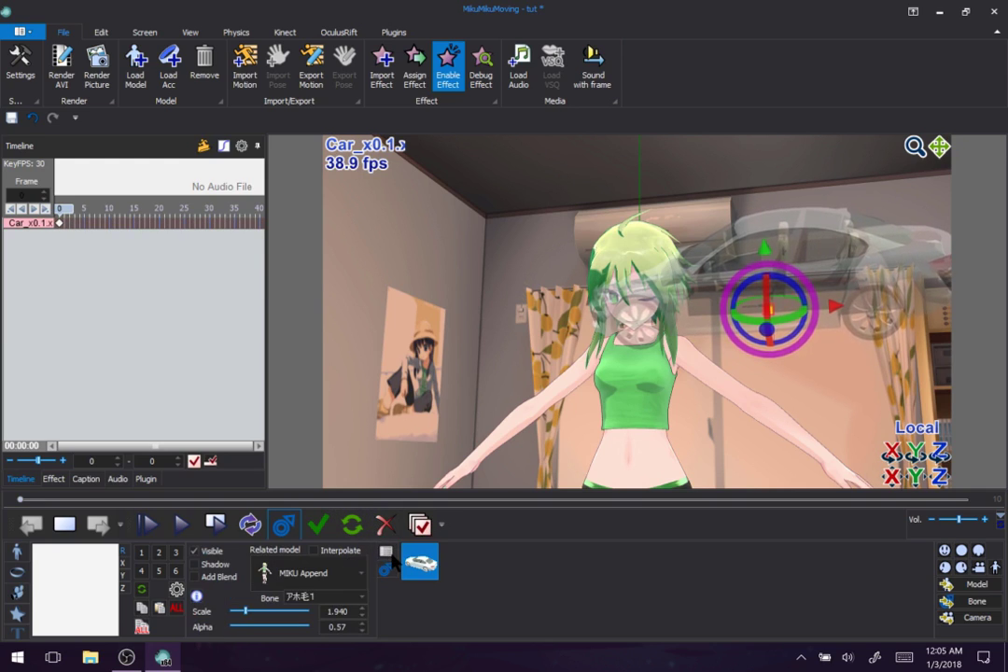
left_click(347, 597)
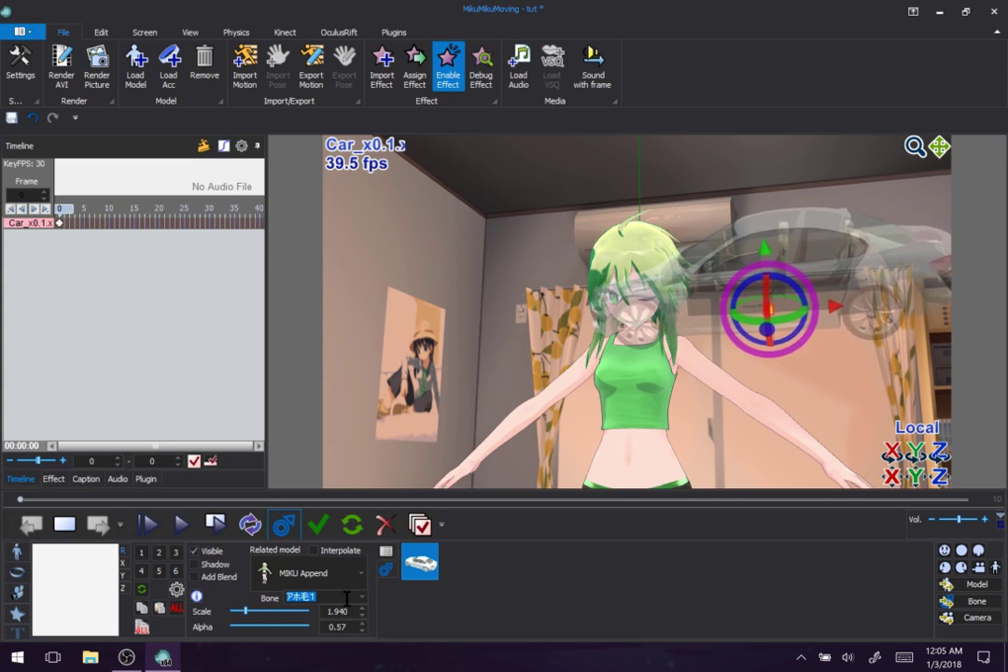
scroll(347, 597, "down", 3)
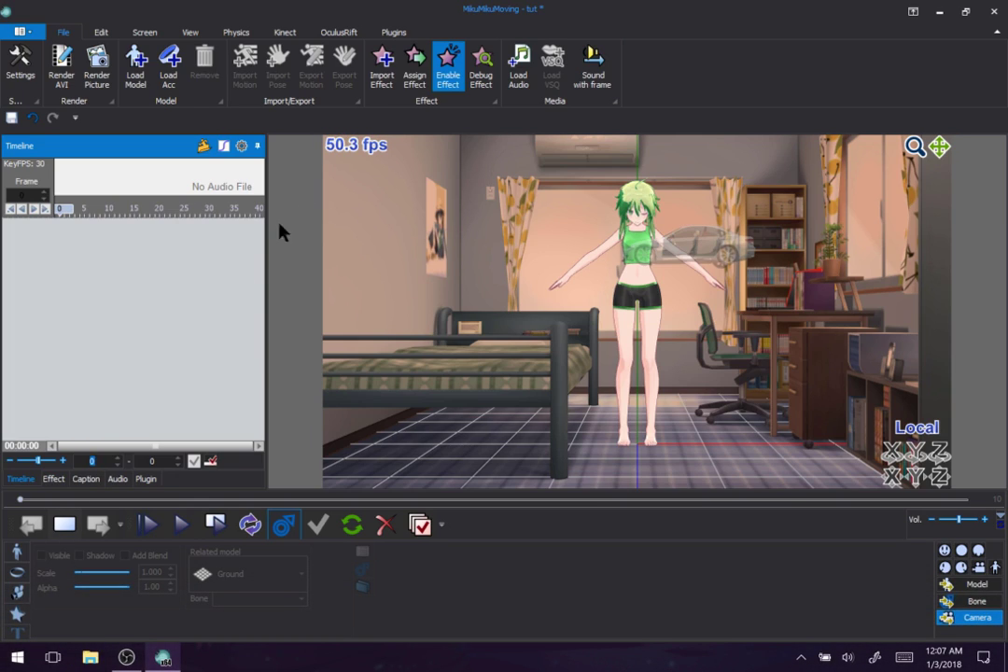
- Import the effect AZgs Day Shader.fxm from My Effects, AZShader Compatibility Pack Update, AZGreenShader Presets, MMM
left_click(385, 65)
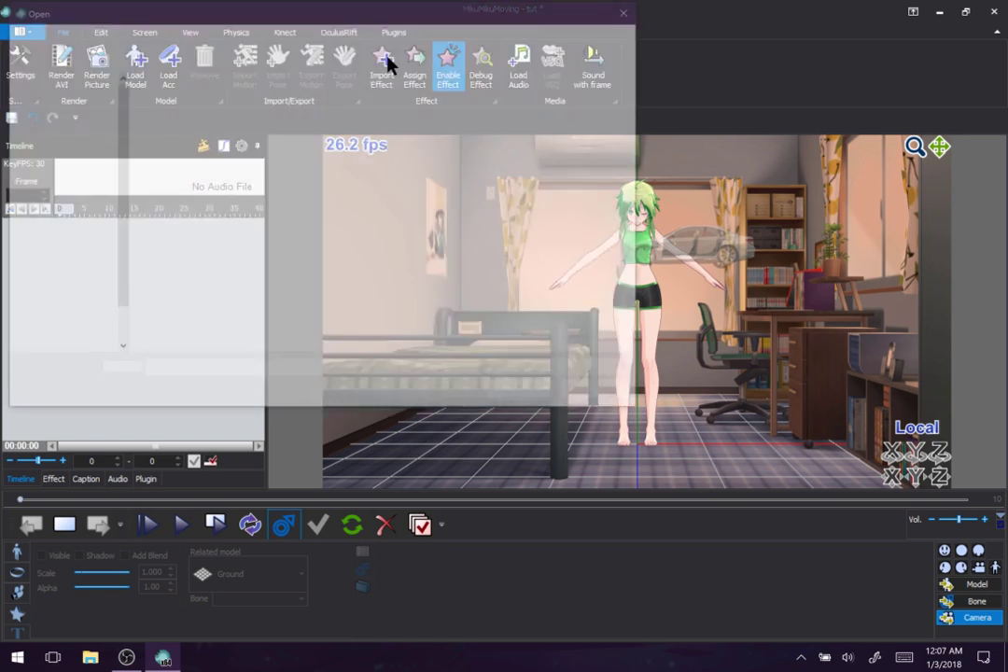
left_click(186, 35)
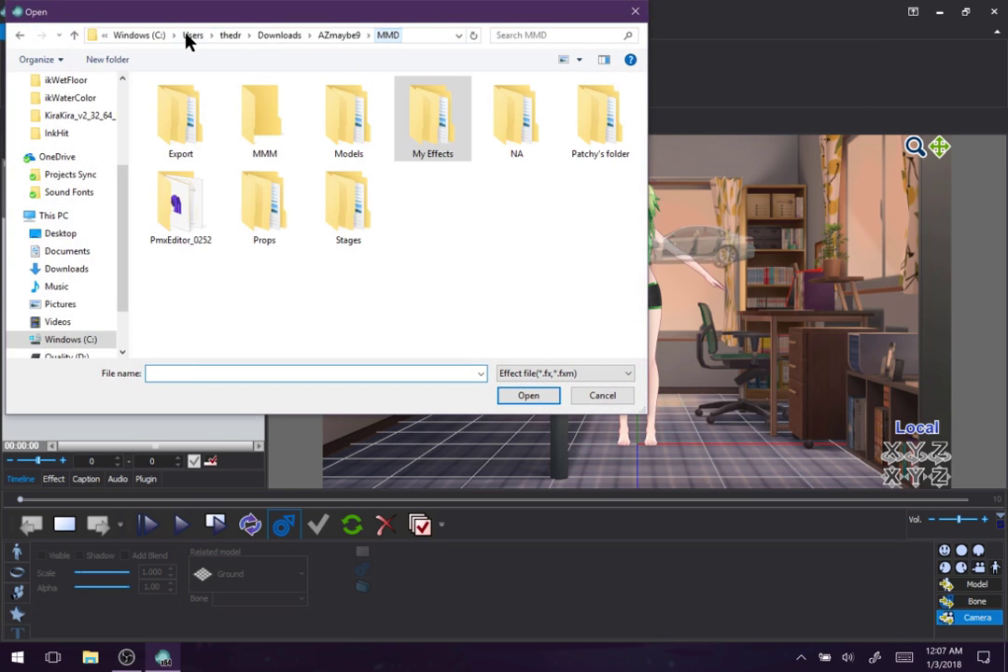
double_click(425, 128)
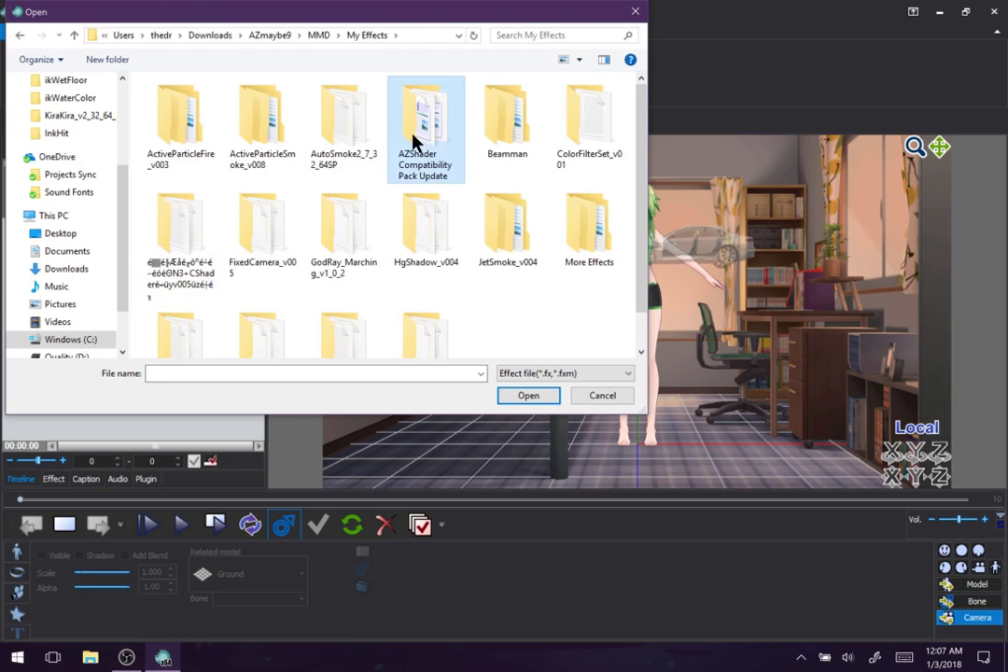
double_click(416, 140)
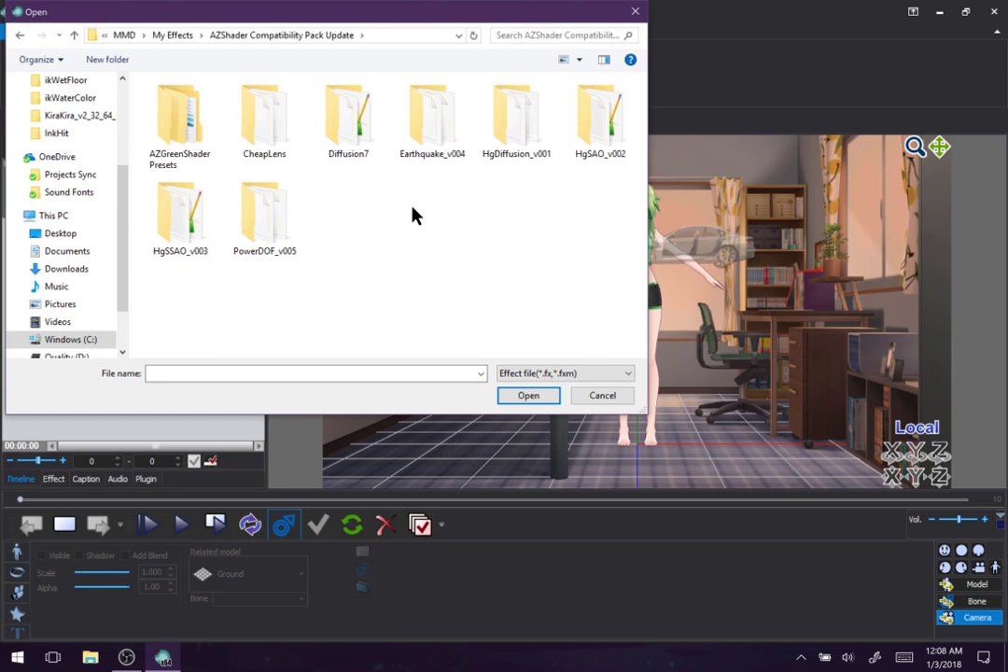
double_click(193, 136)
double_click(258, 124)
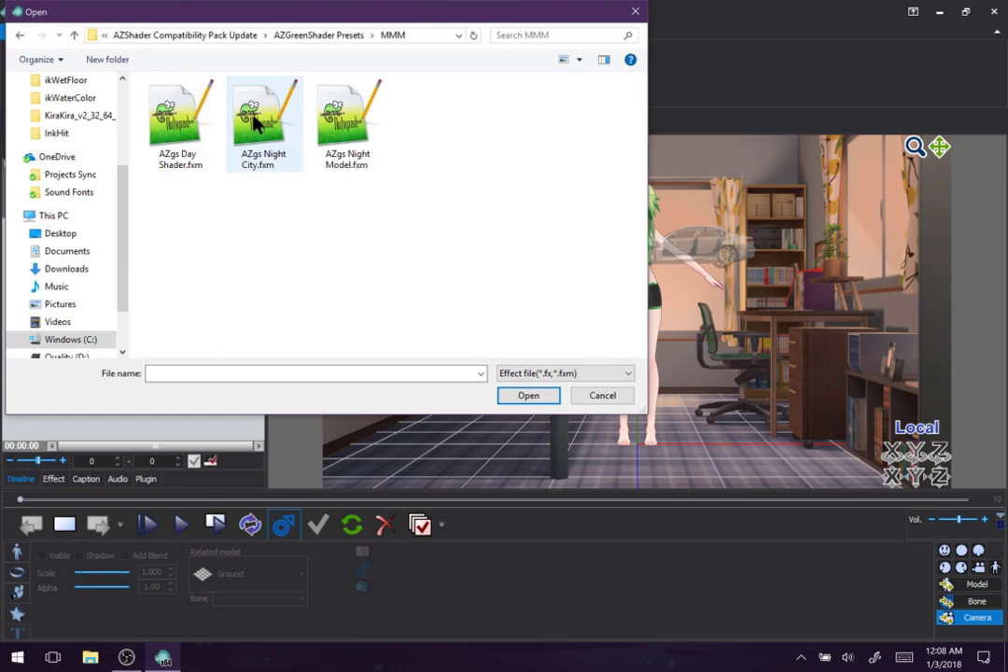
left_click(162, 105)
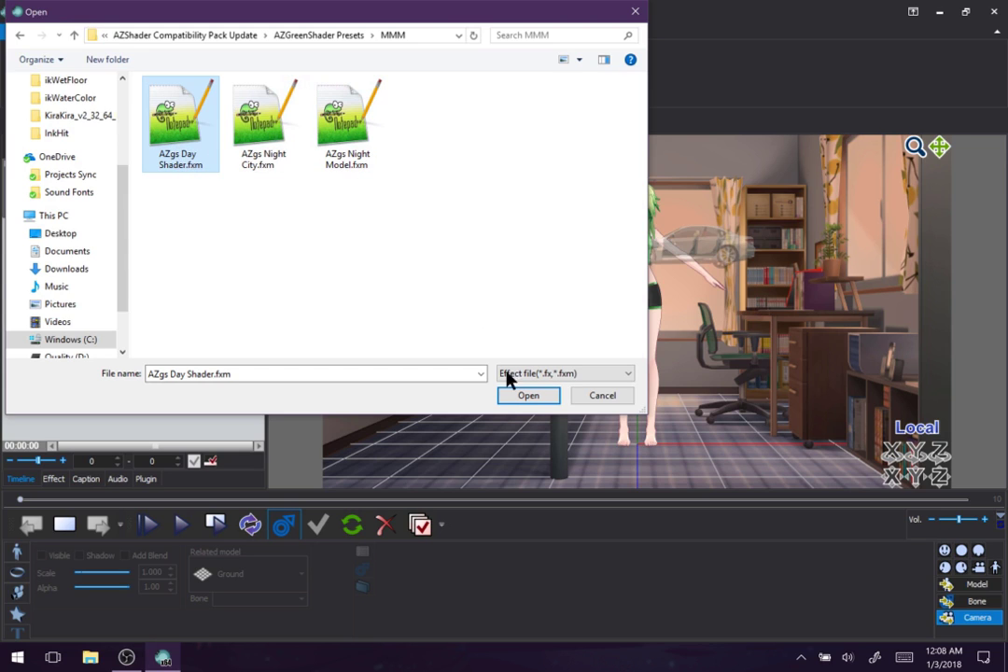
left_click(530, 397)
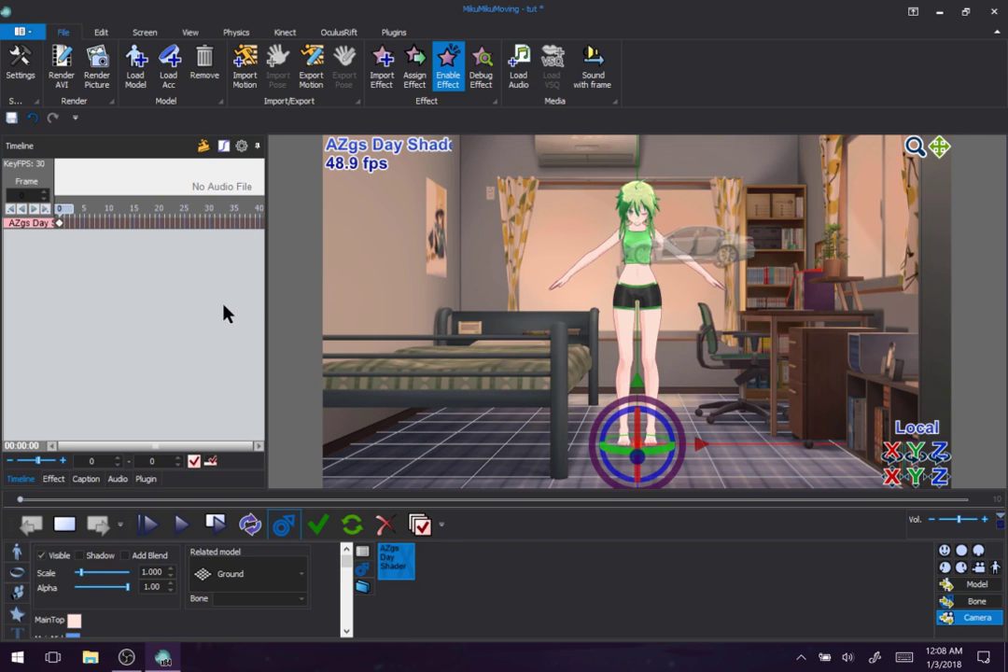
- Look through the AZgs Day Shader's visibility, scale, alpha, color and intensity parameters and deselect the effect
right_click_drag(950, 140, 949, 203)
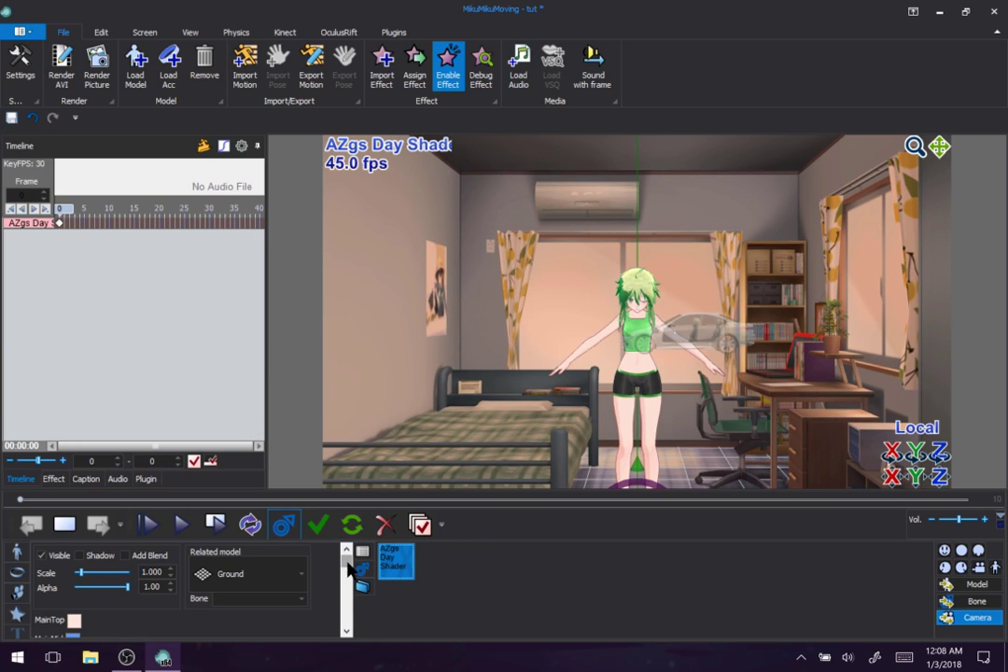
scroll(350, 574, "down", 3)
scroll(348, 575, "down", 2)
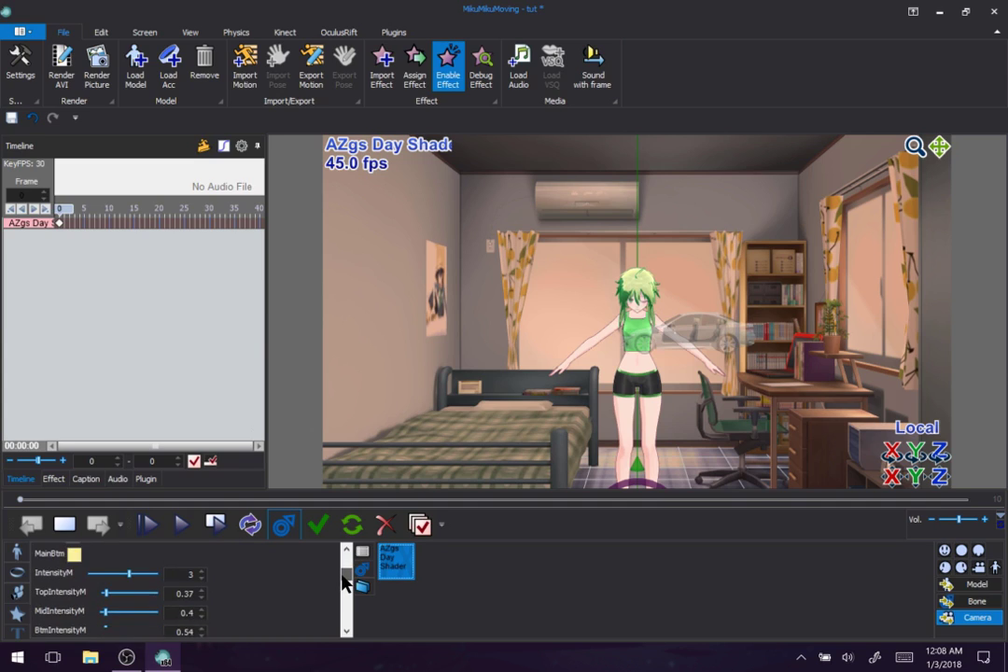
scroll(343, 579, "up", 5)
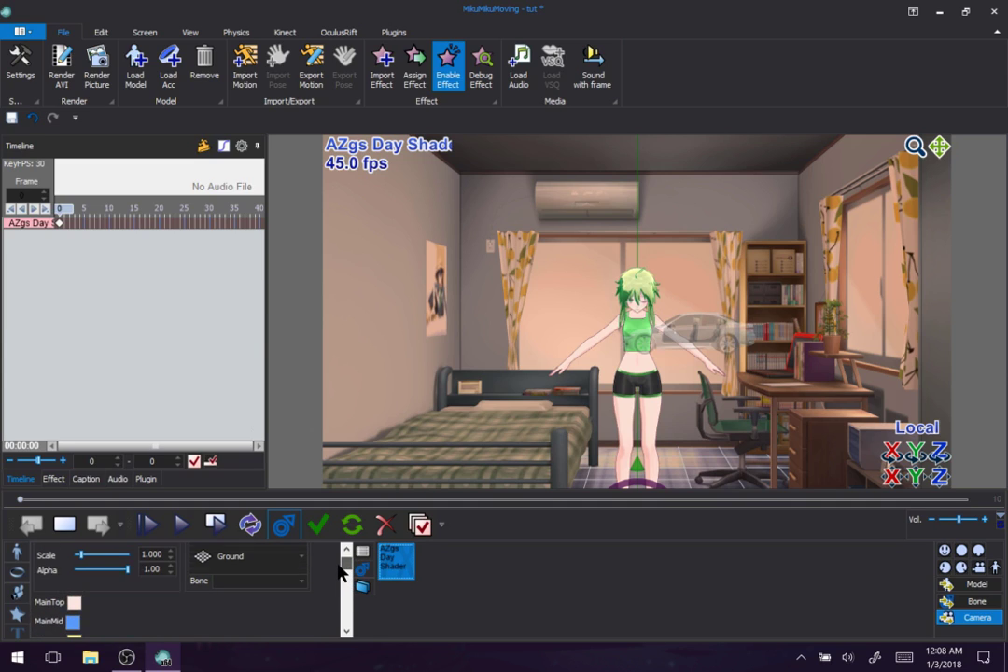
mouse_move(338, 566)
left_mouse_down()
mouse_move(335, 611)
mouse_move(343, 559)
left_mouse_up()
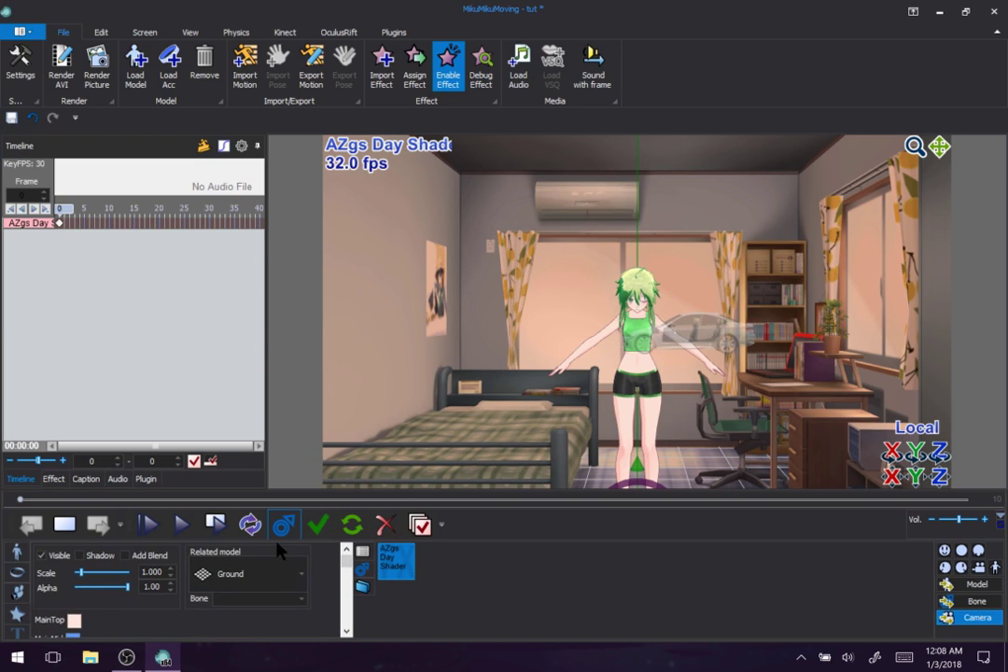
left_click(658, 262)
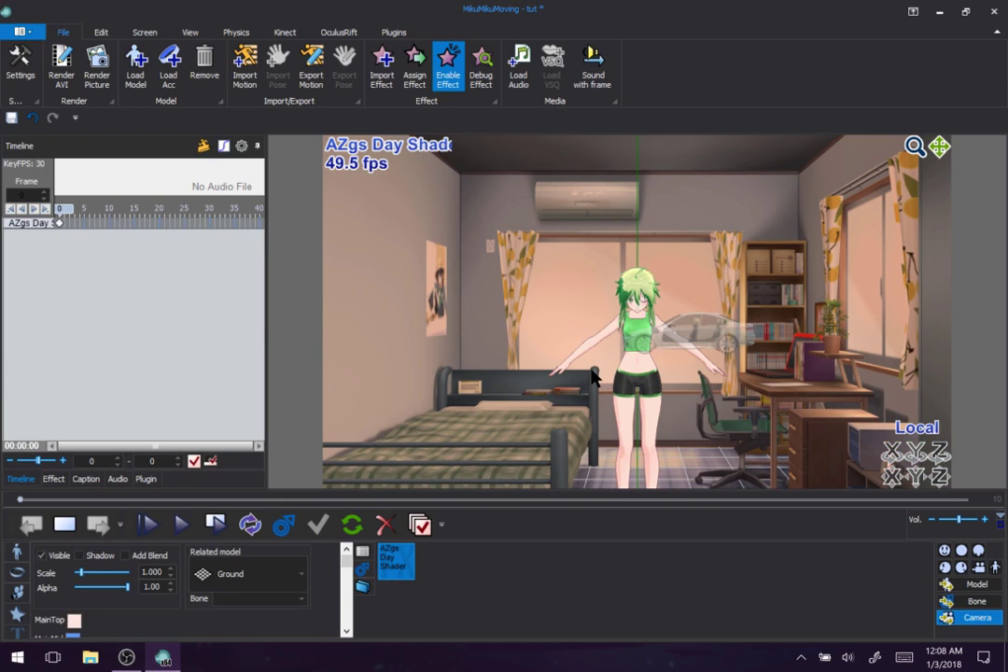
- Import the Diffusion effect from the Diffusion7 folder of the AZShader Compatibility Pack Update
left_click(383, 68)
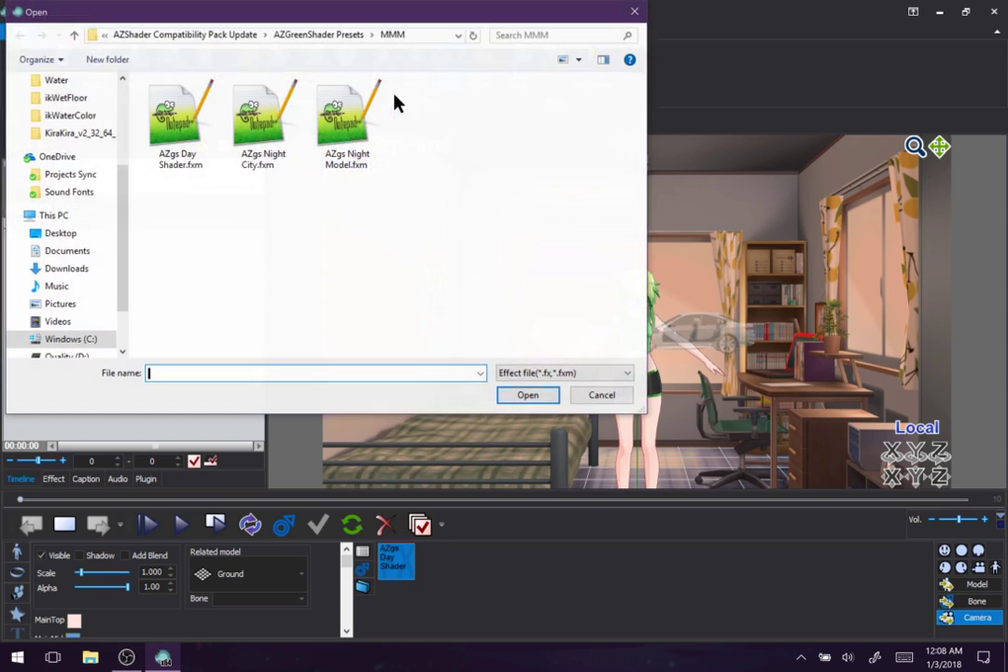
left_click(303, 38)
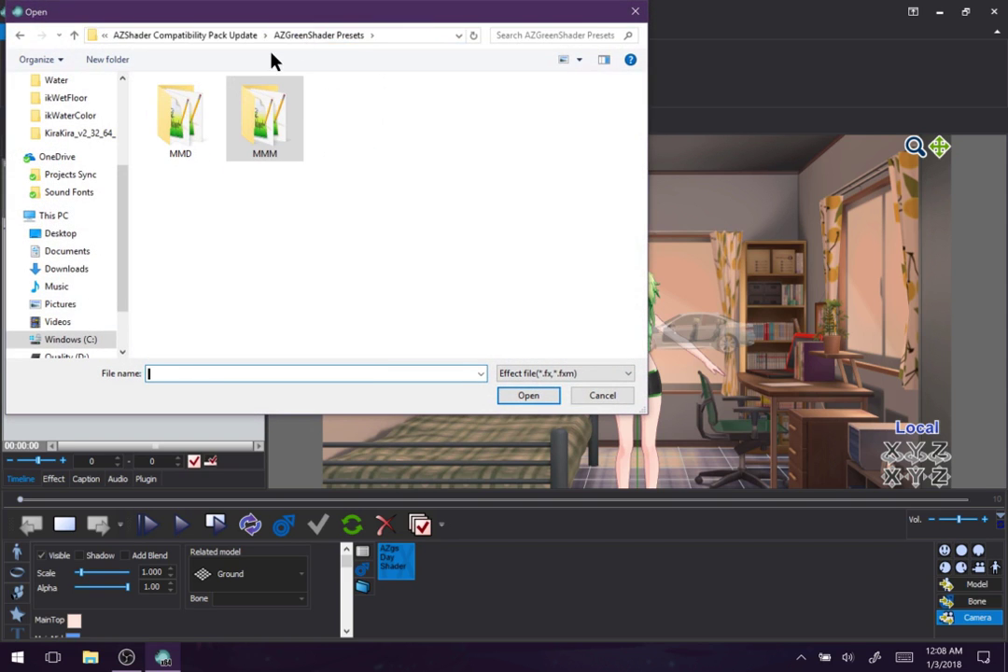
left_click(255, 37)
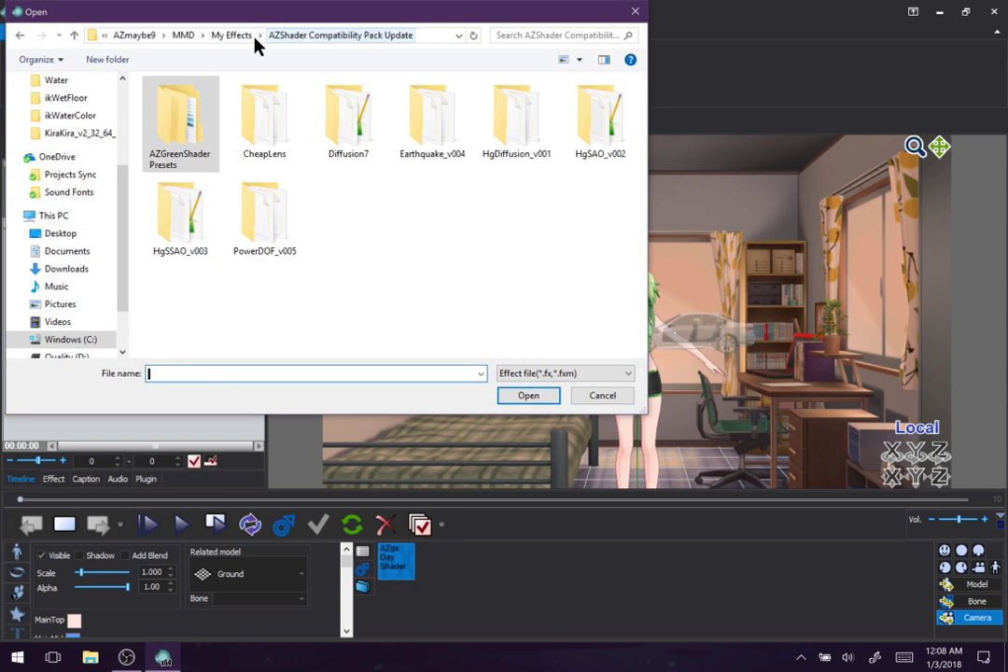
double_click(342, 101)
double_click(150, 89)
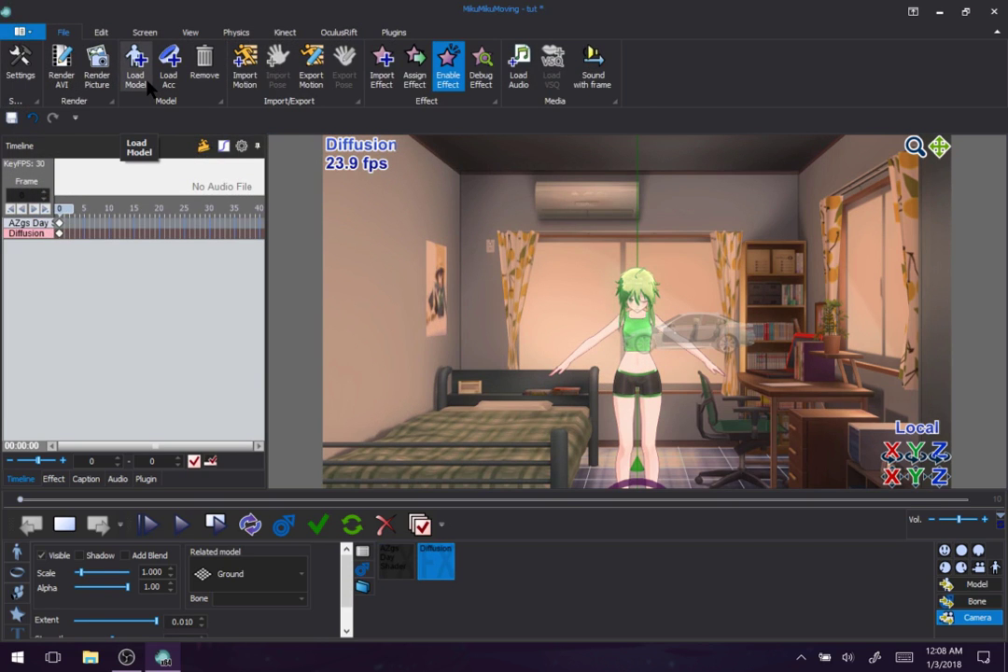
- Select the AZgs Day Shader effect, open the effect assignments and assign the shader to MIKU Append
left_click(402, 565)
left_click(406, 570)
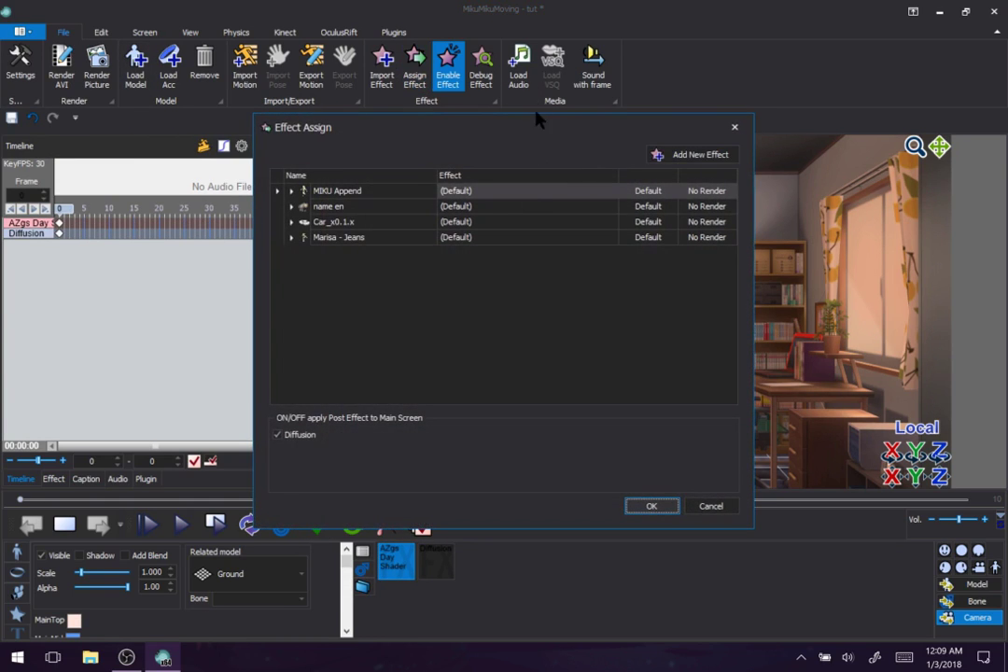
left_click_drag(534, 127, 304, 112)
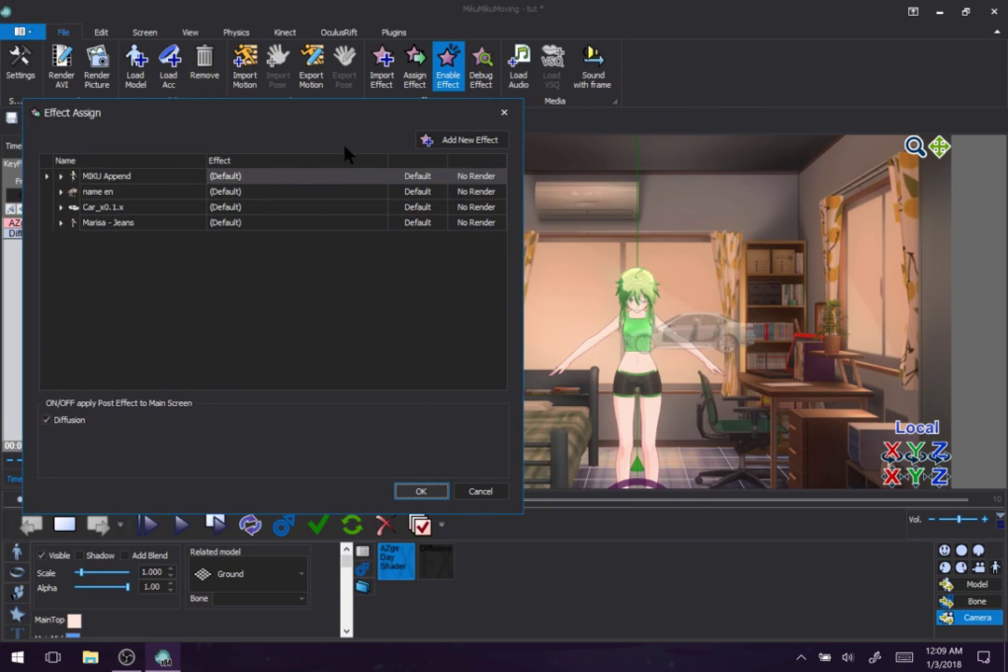
left_click(376, 180)
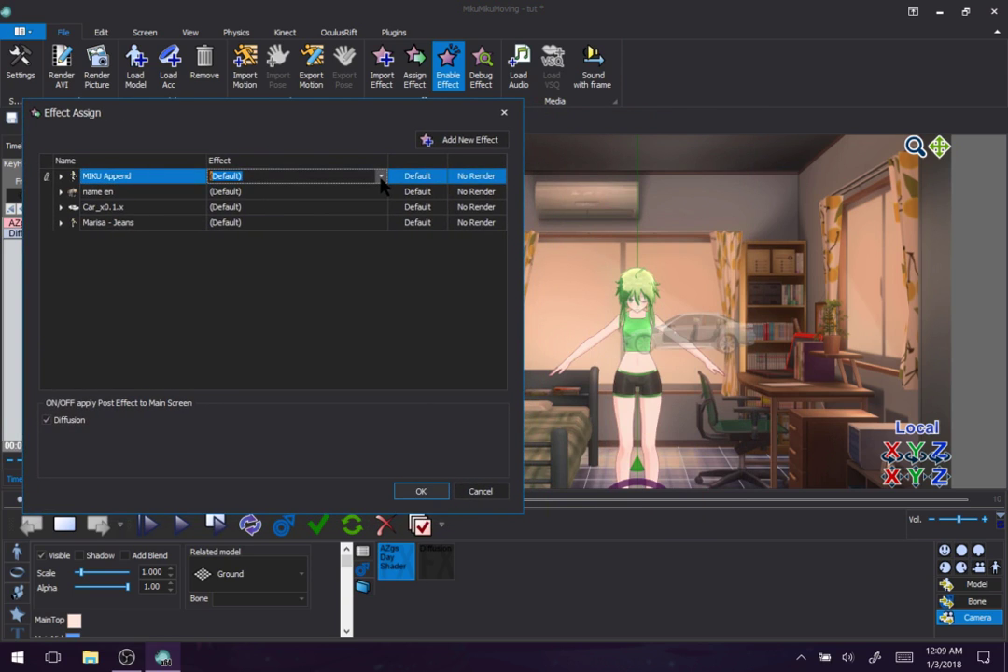
left_click(381, 176)
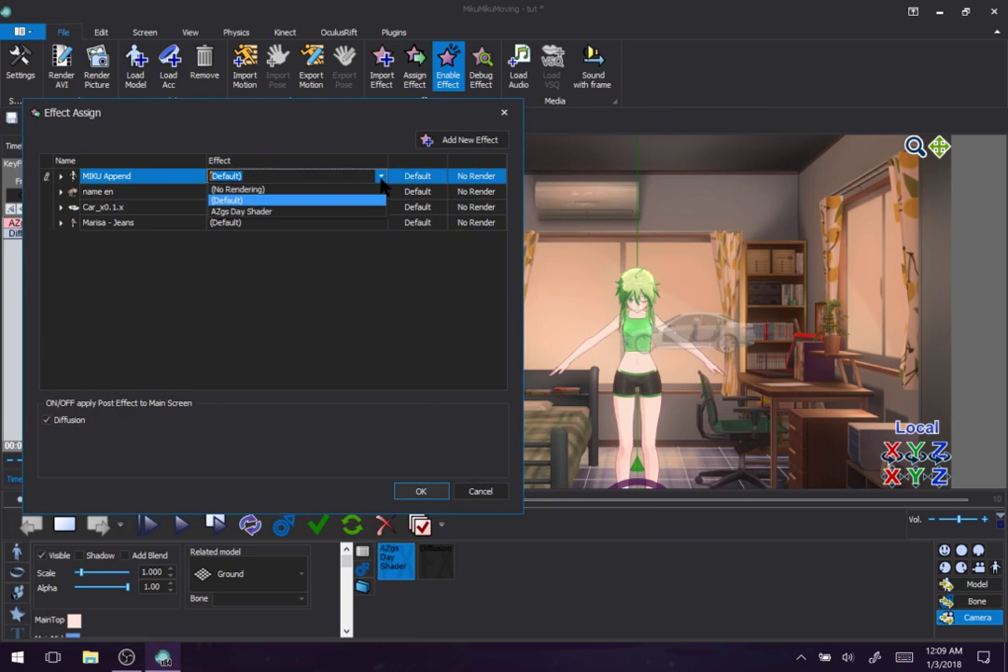
left_click(334, 212)
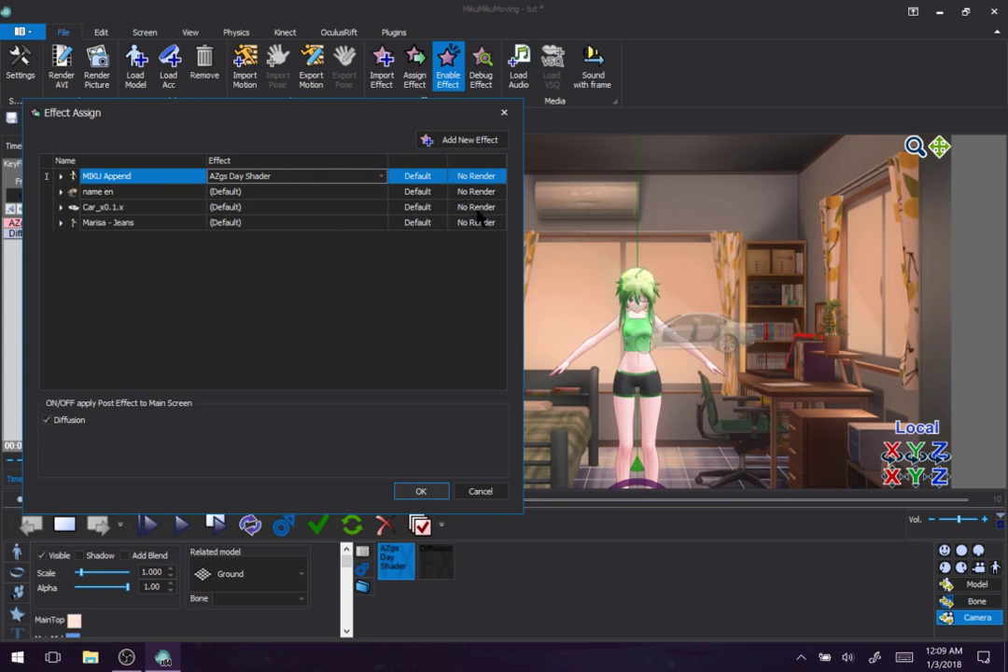
- Assign AZgs Day Shader to name en, Car_x0.1.x and Marisa - Jeans
left_click(377, 192)
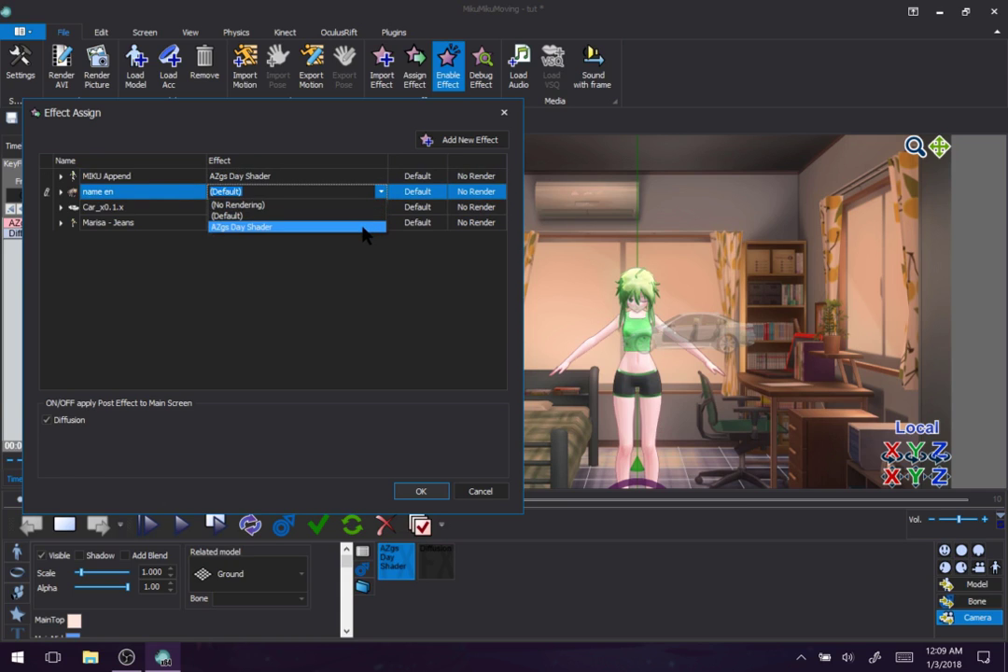
left_click(363, 227)
left_click(381, 207)
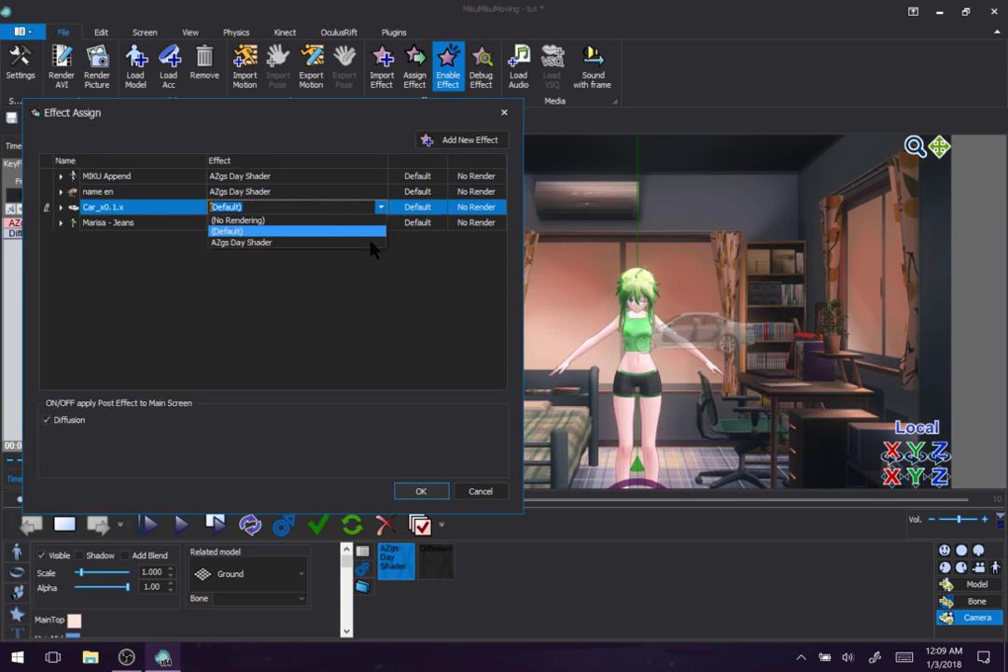
left_click(371, 244)
left_click(381, 222)
left_click(382, 259)
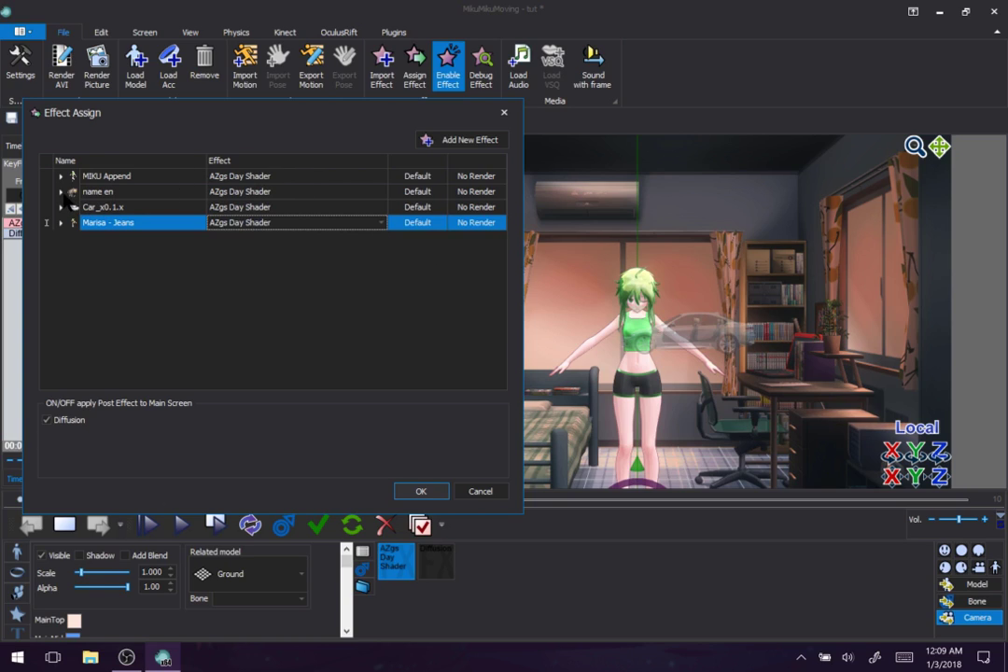
- Expand MIKU Append's materials and set the effect of its first "en" material to (Default)
left_click(61, 177)
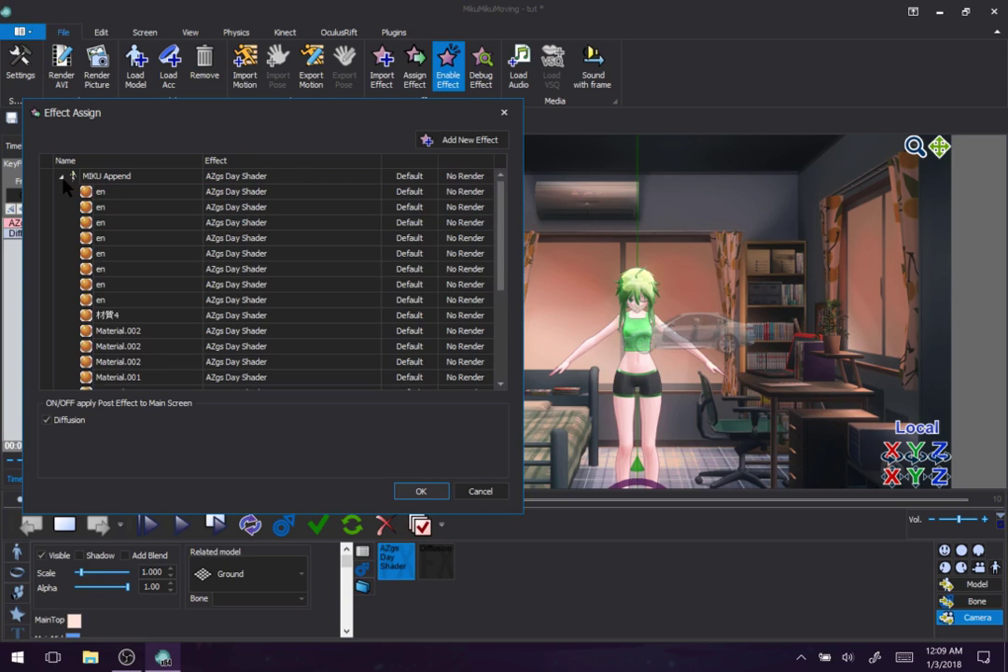
left_click(151, 194)
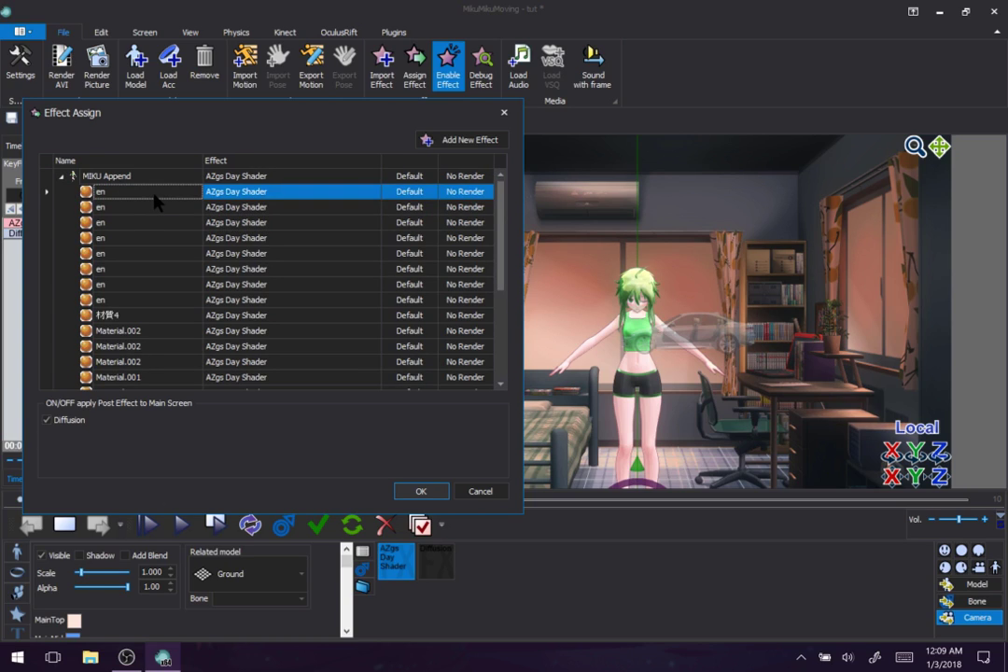
left_click(377, 193)
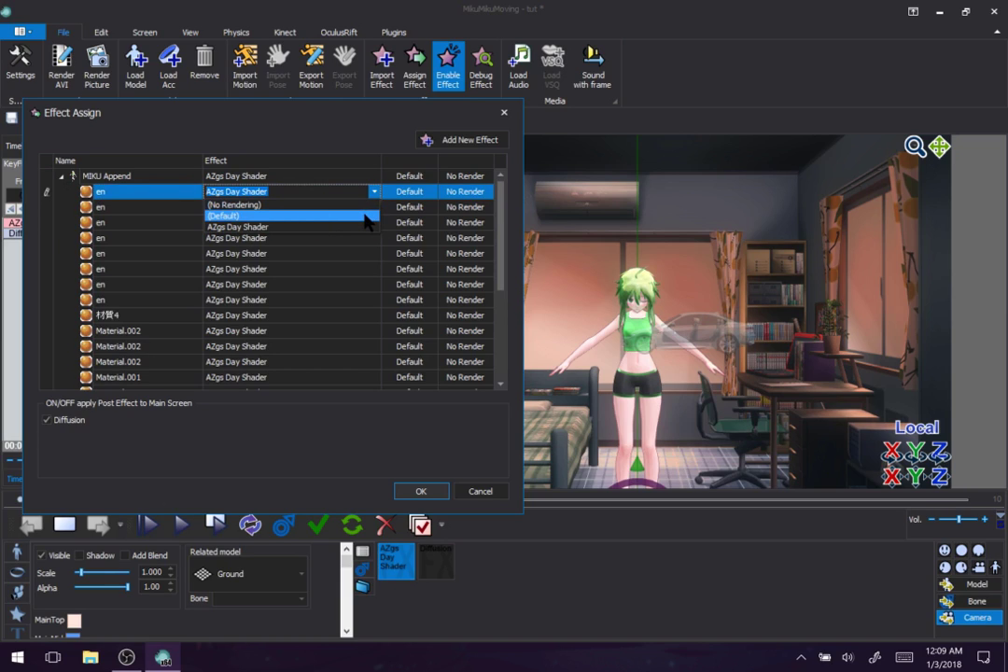
left_click(366, 215)
- Try No Render on MIKU Append's first "en" material and reset it to Default
left_click(374, 191)
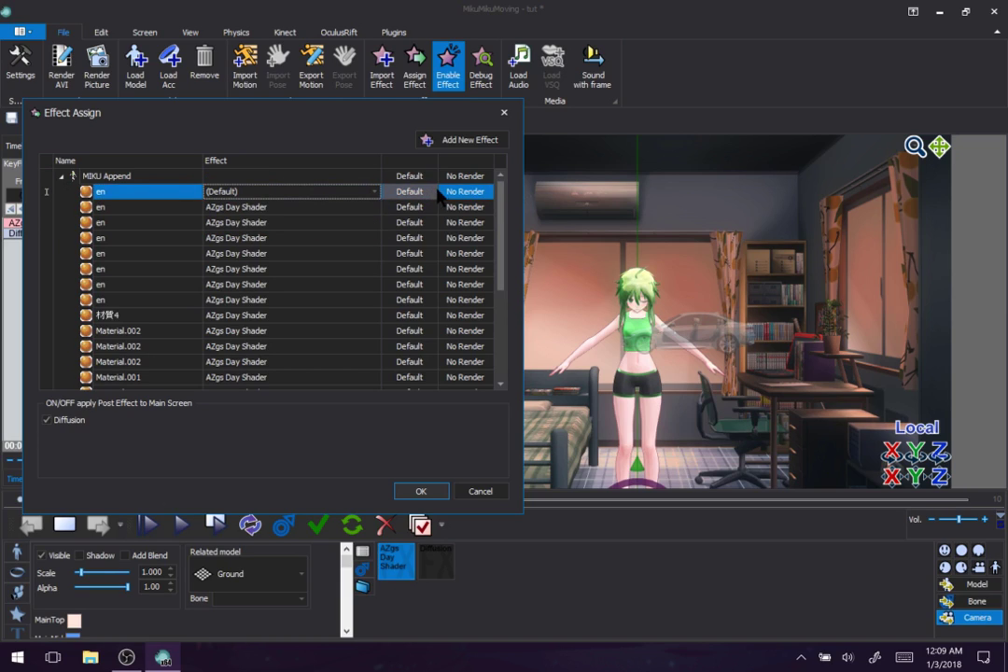
left_click(280, 204)
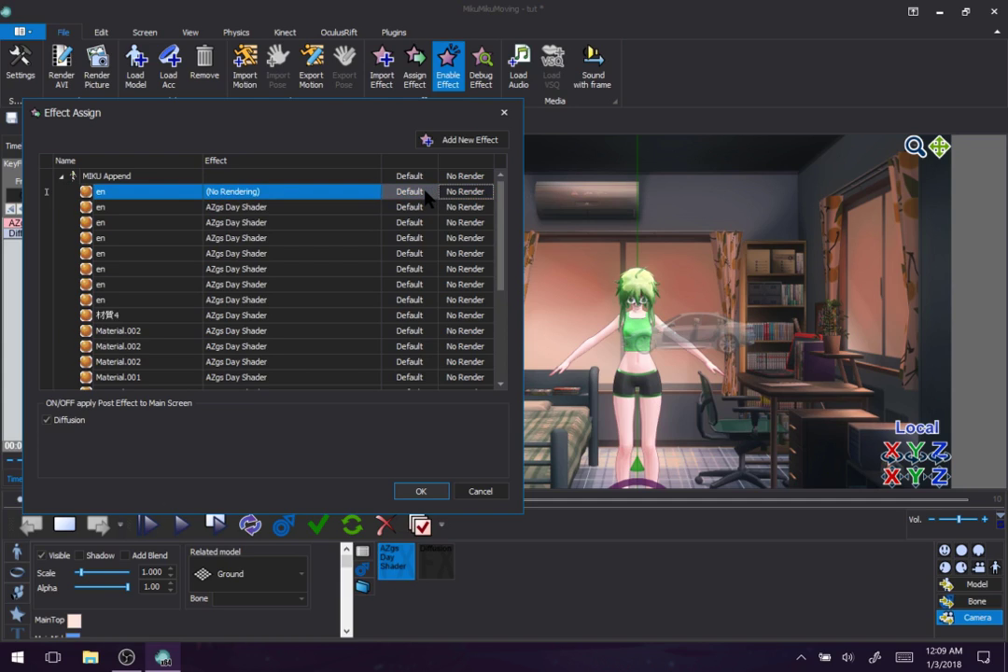
left_click(426, 192)
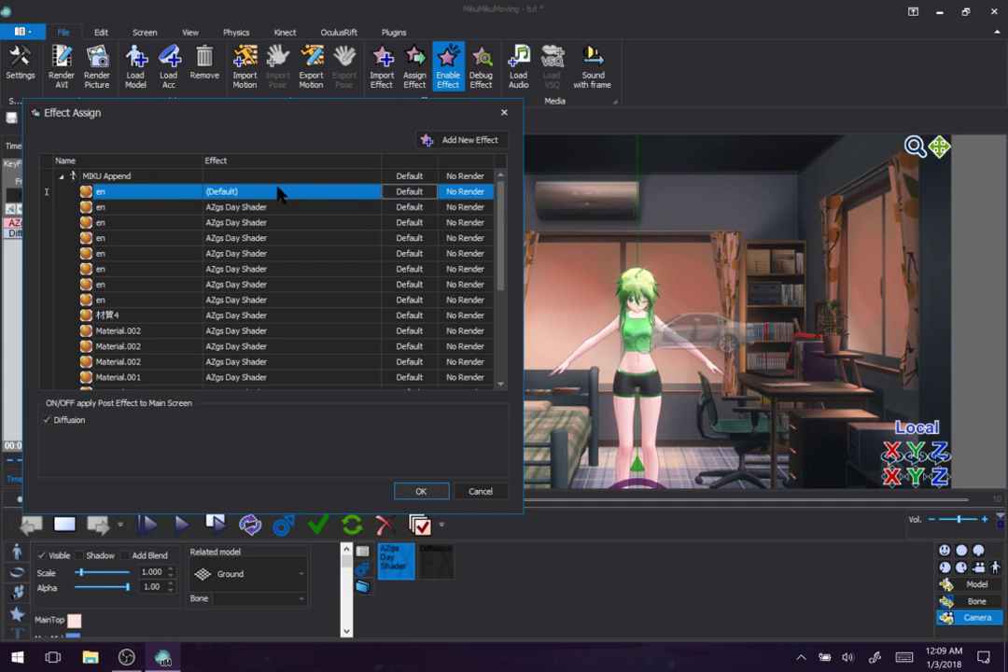
- Assign AZgs Day Shader back to MIKU Append's first "en" material and apply the effect assignments
left_click(375, 194)
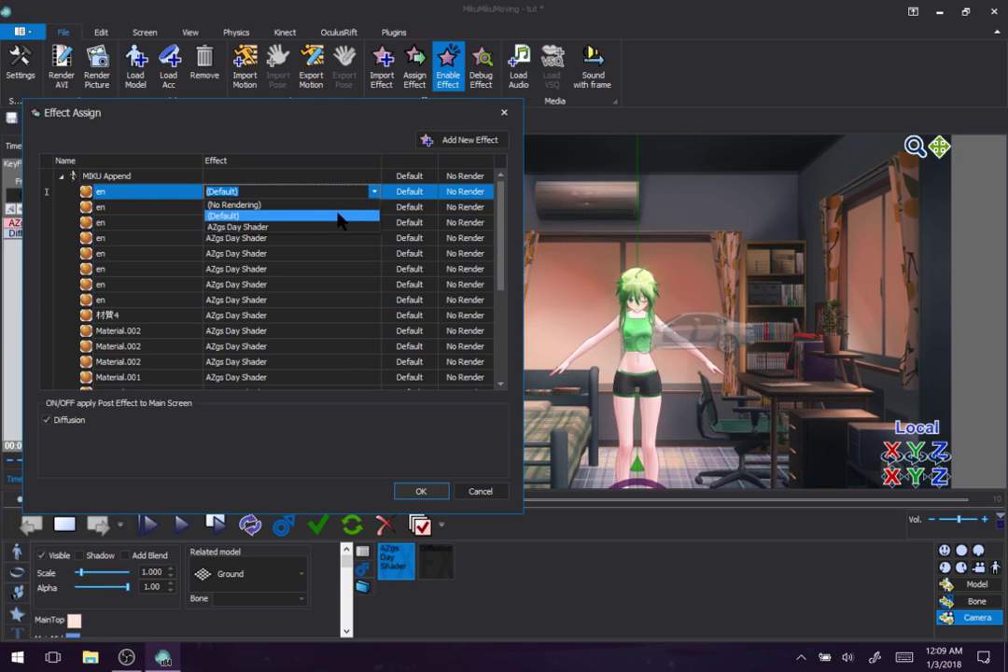
left_click(340, 219)
left_click(374, 192)
left_click(351, 227)
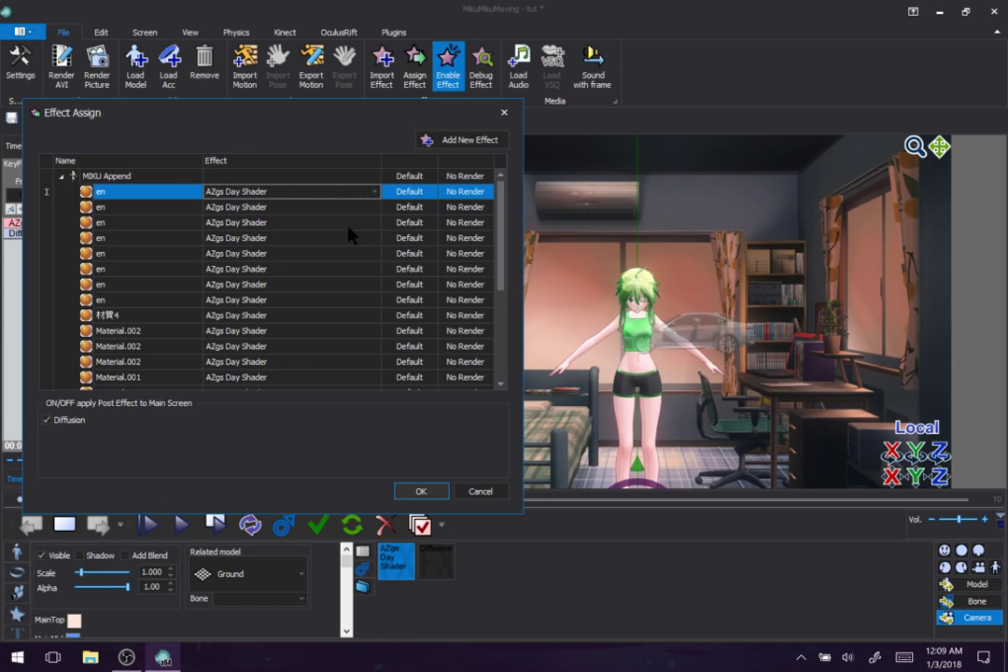
left_click(421, 492)
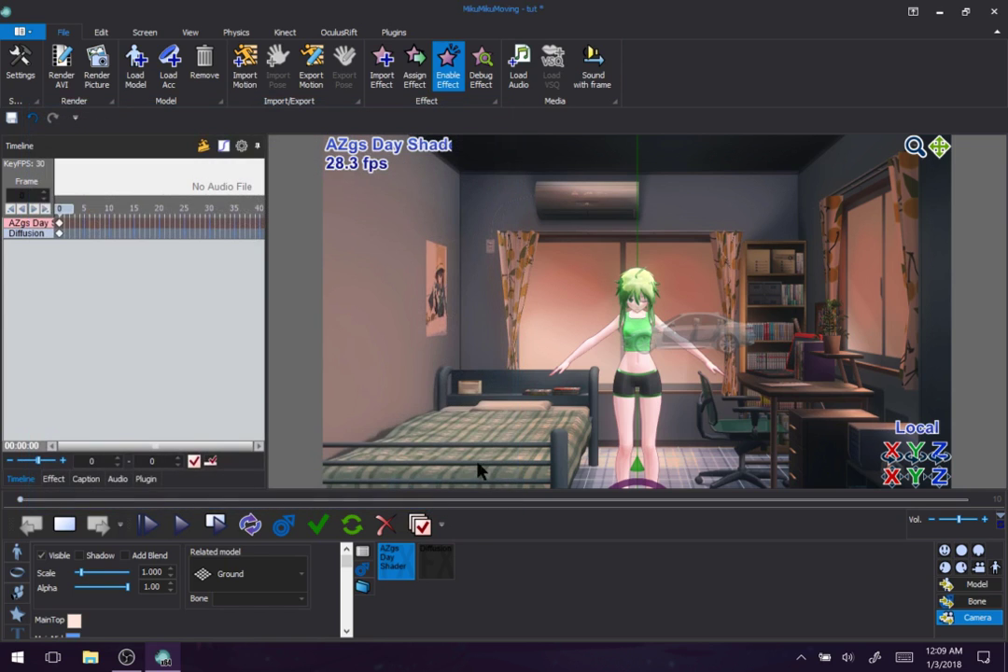
scroll(639, 371, "up", 8)
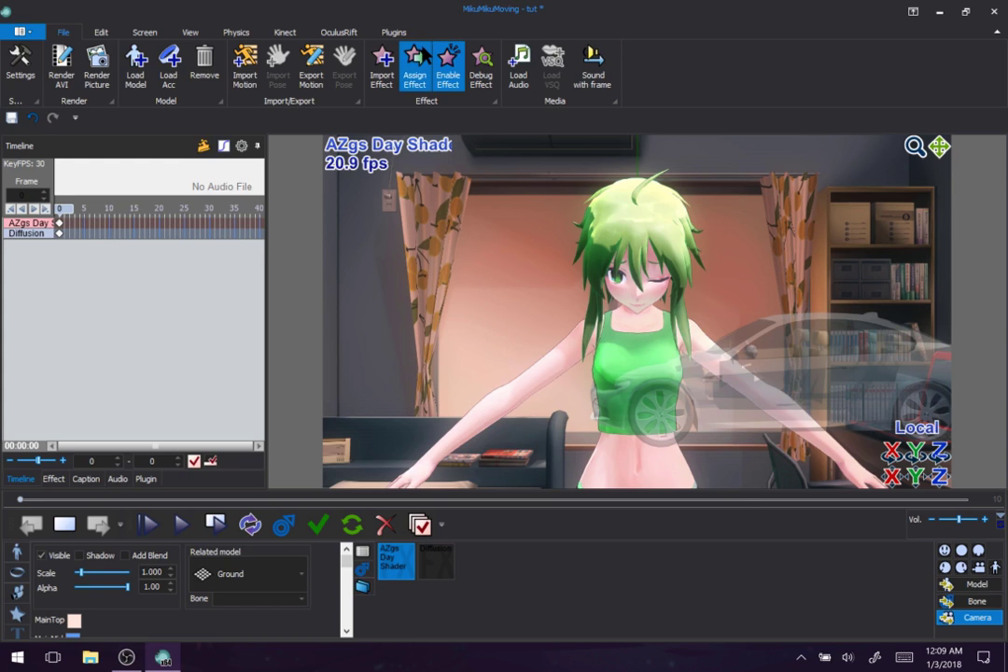
left_click(422, 75)
left_click_drag(504, 124, 180, 139)
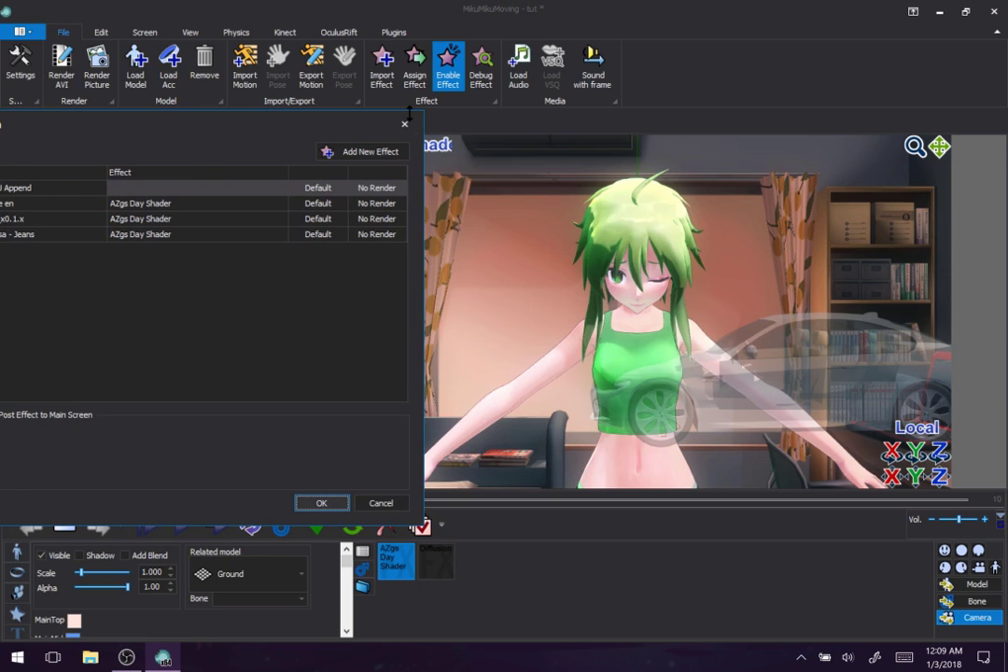
key("Return")
- Import a second copy of AZgs Day Shader.fxm from the MMM folder of AZGreenShader Presets
left_click(388, 69)
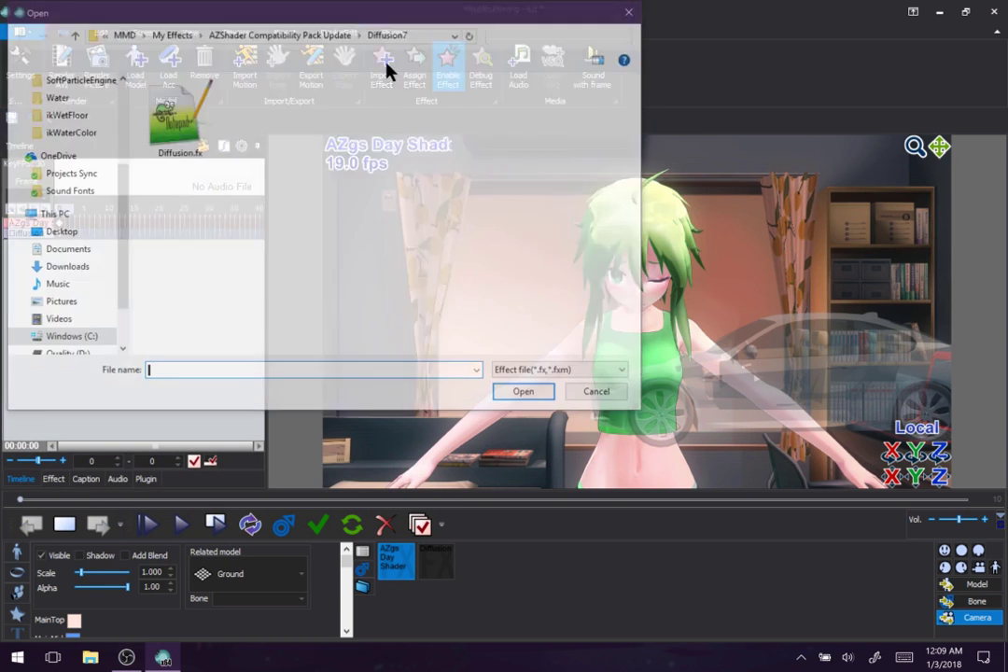
left_click(290, 35)
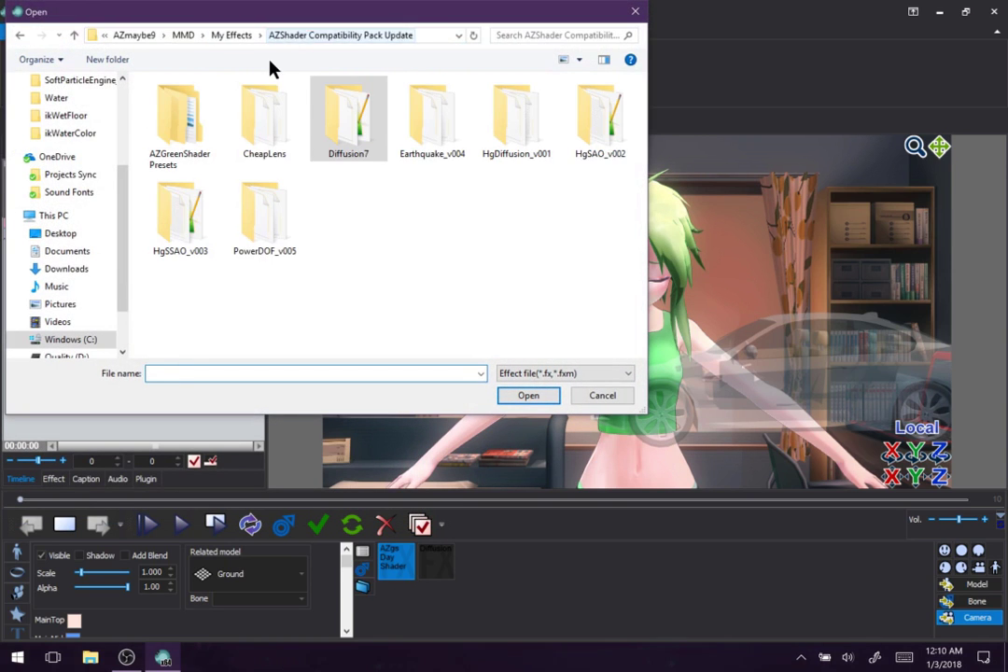
double_click(181, 122)
double_click(265, 117)
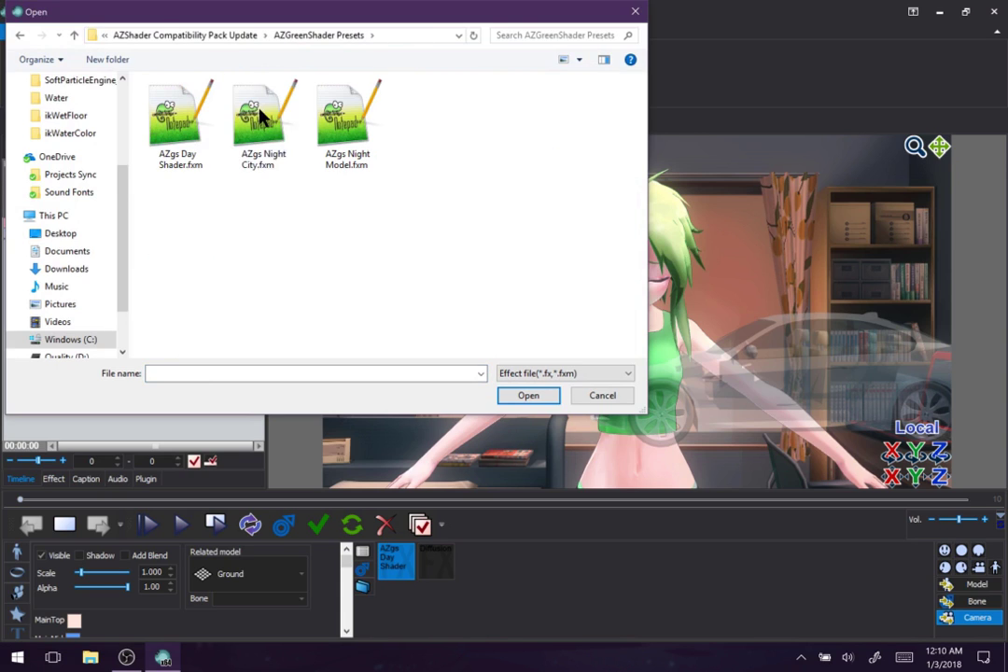
double_click(187, 131)
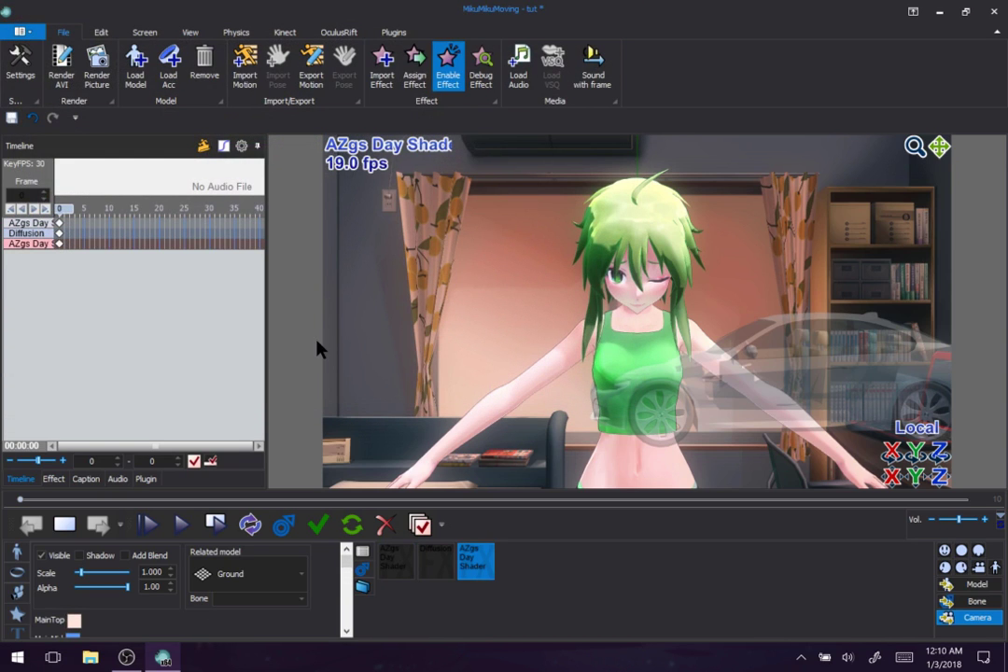
- Assign the second AZgs Day Shader to MIKU Append's first "en" material and apply the assignment
left_click(414, 67)
left_click(292, 191)
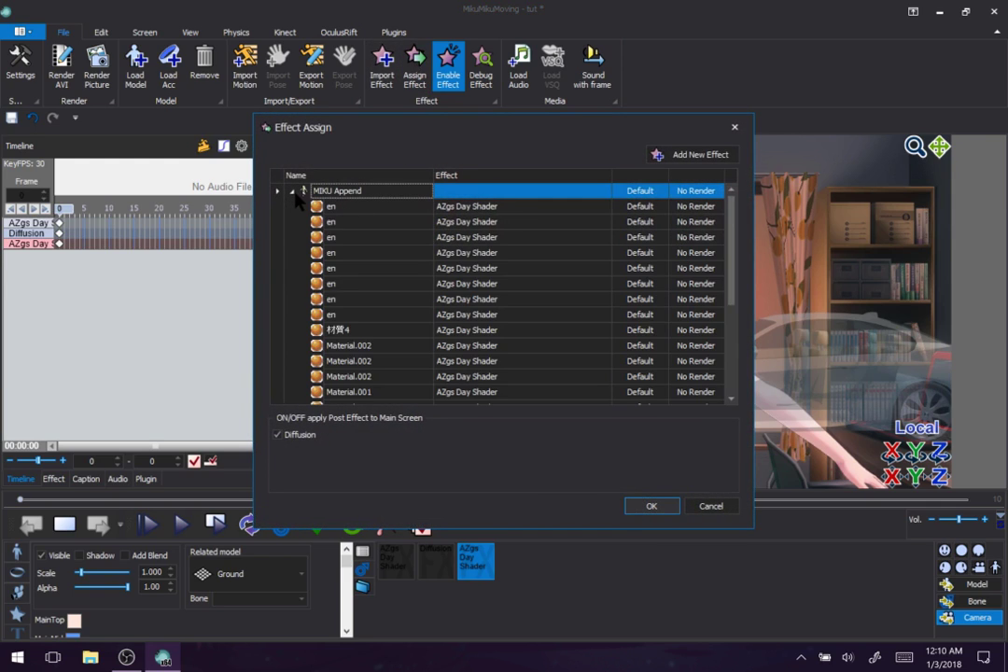
left_click(604, 208)
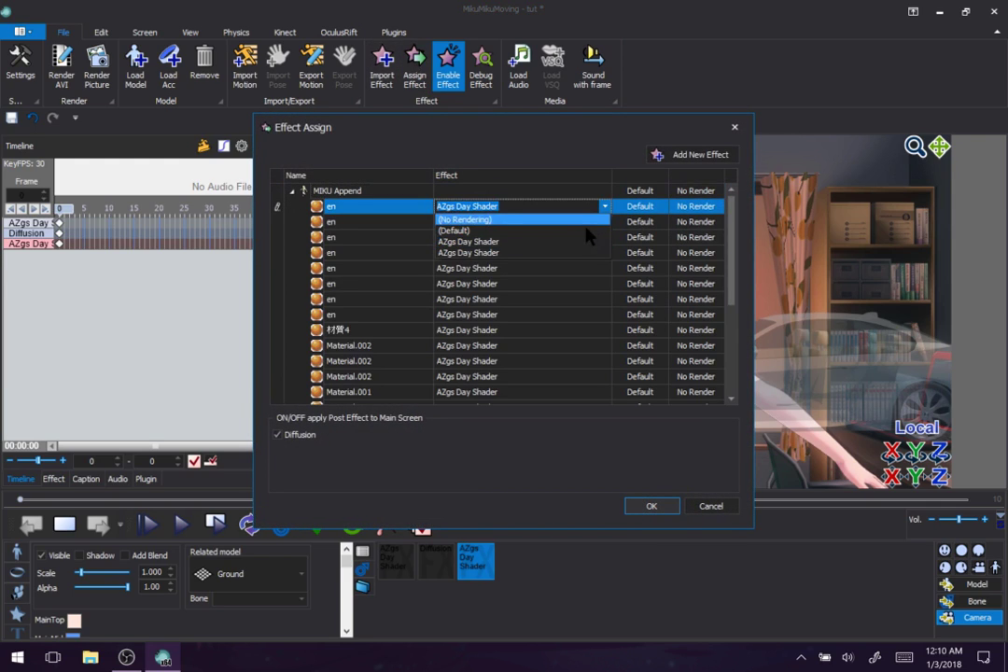
left_click(570, 253)
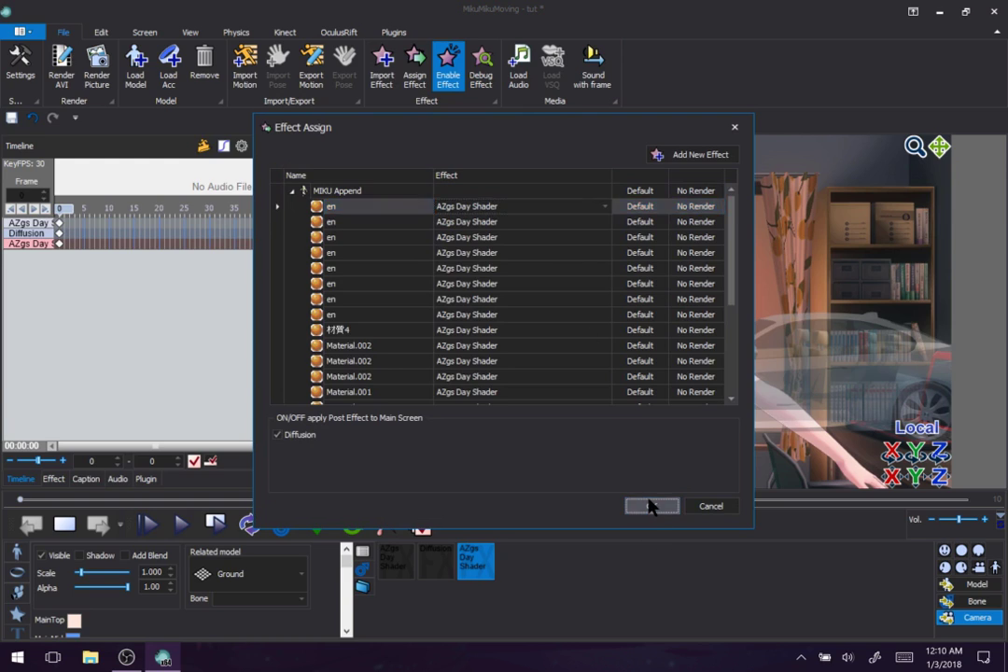
left_click(652, 506)
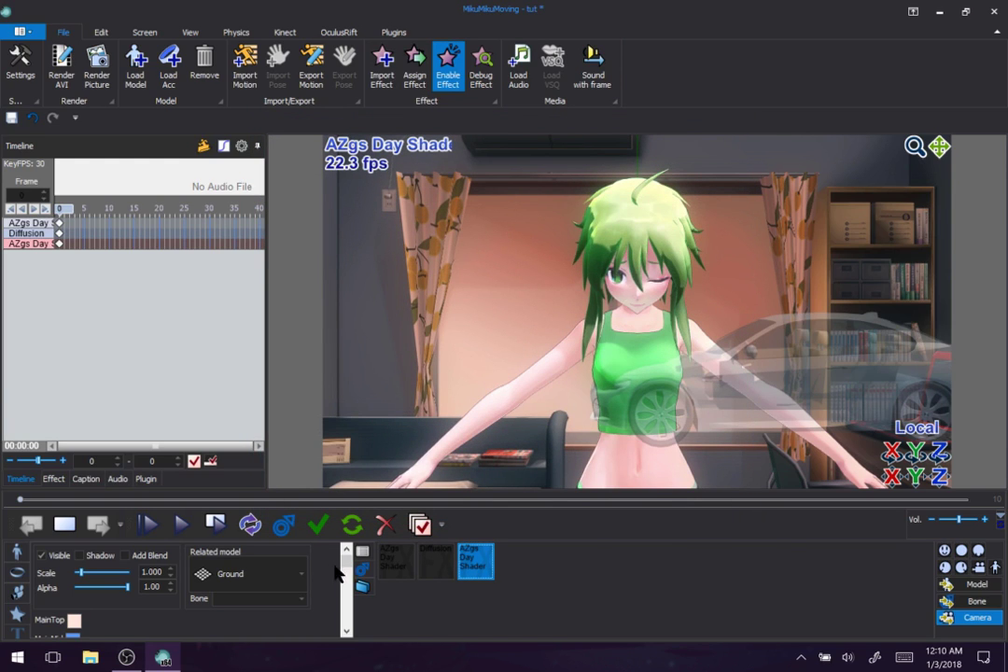
- Set the second AZgs Day Shader's MidIntensityM to 0 and its BtmIntensityM to about 2.81
scroll(347, 564, "down", 5)
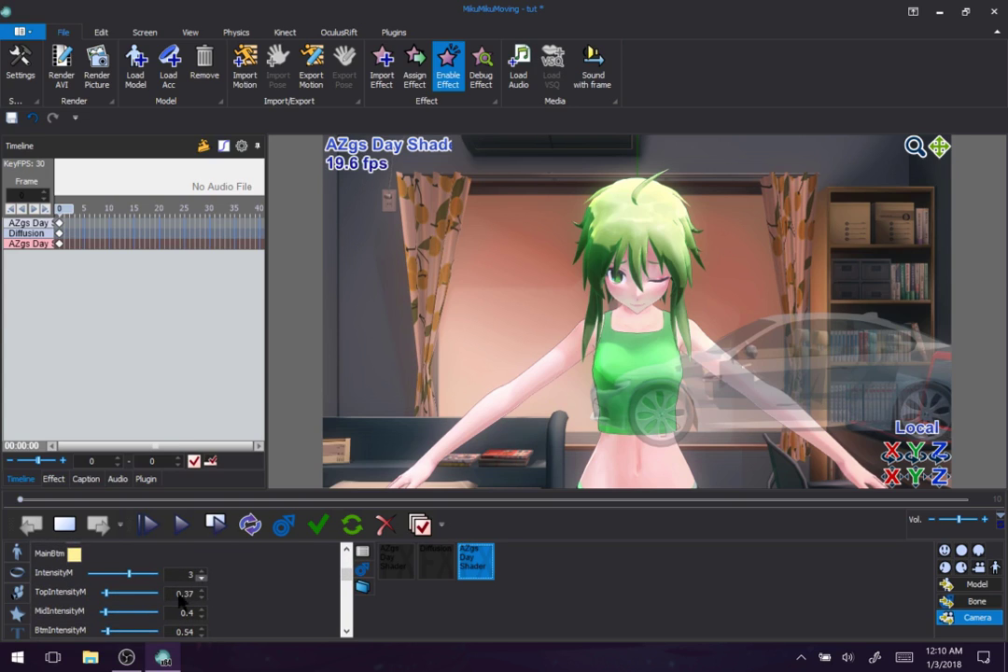
left_click_drag(105, 612, 95, 614)
scroll(638, 300, "up", 4)
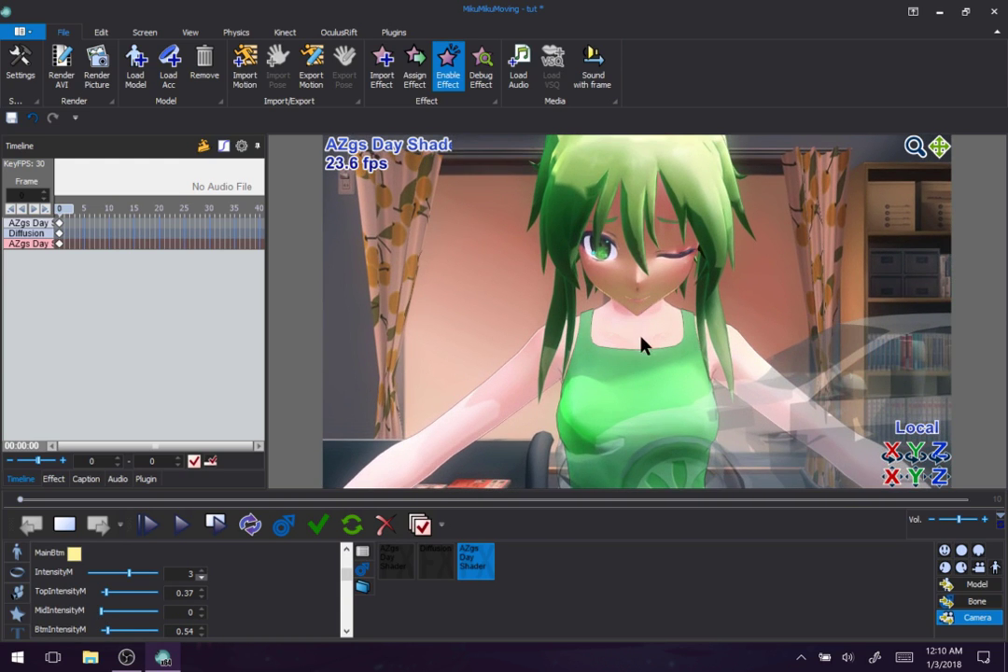
scroll(642, 345, "down", 3)
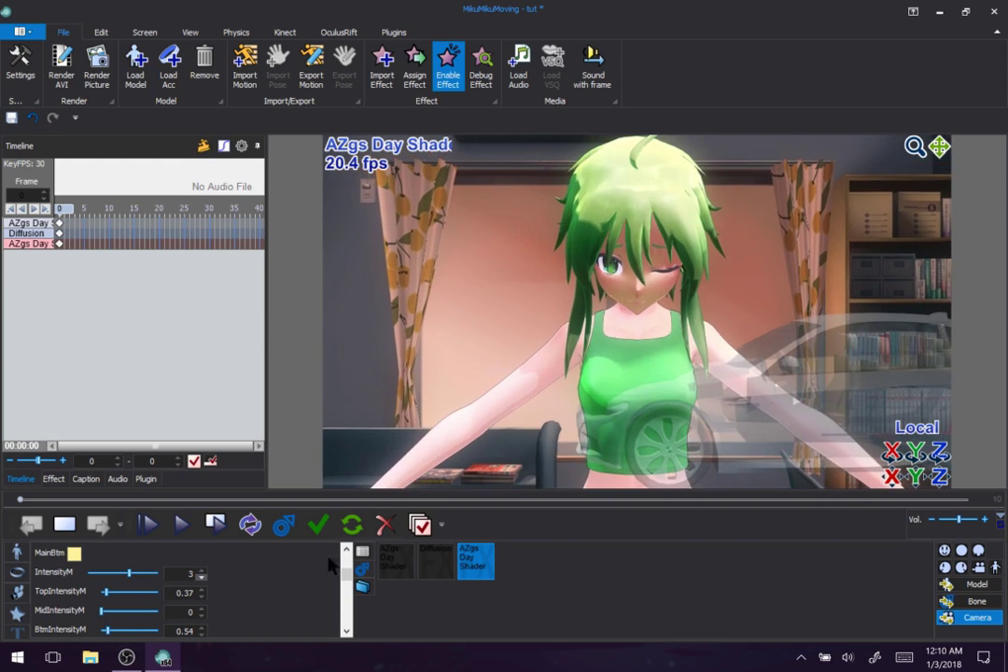
left_click_drag(108, 633, 132, 612)
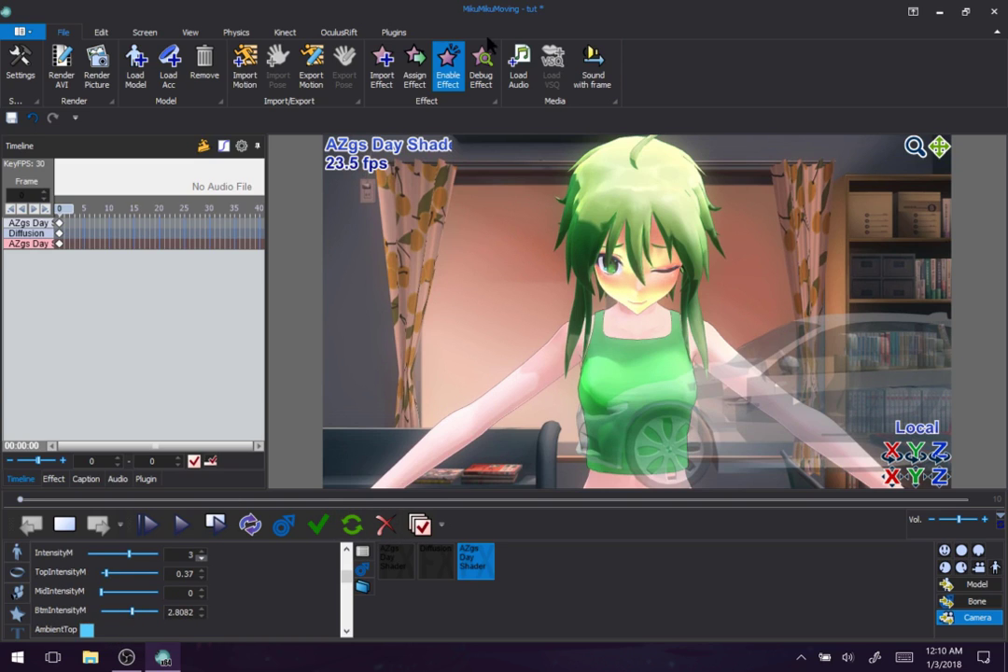
- In the effect assignments, switch the Diffusion post effect off for the main screen and back on
left_click(414, 63)
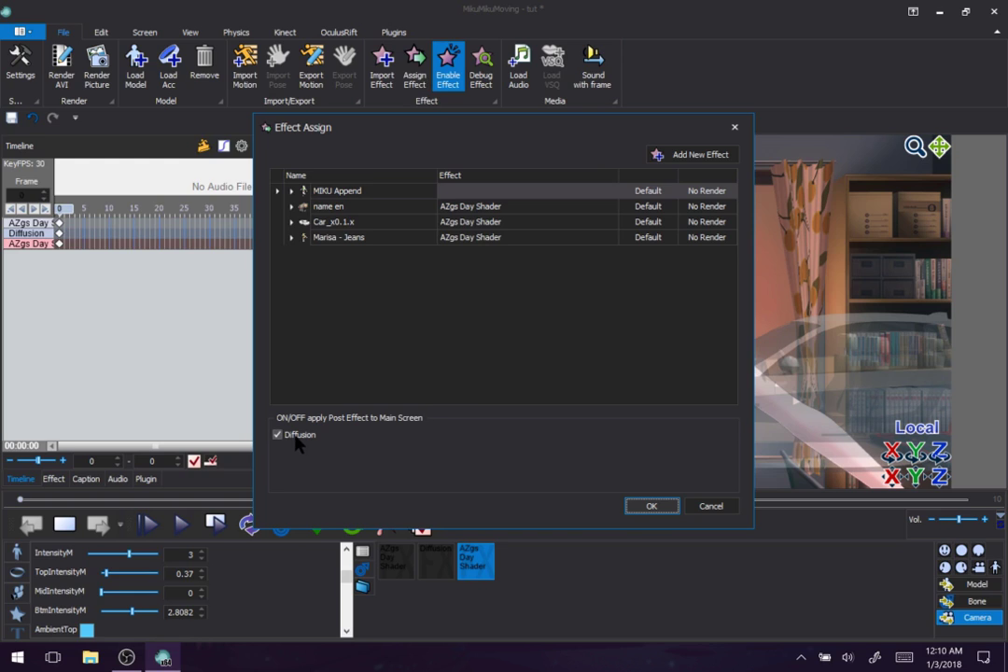
left_click_drag(551, 136, 322, 110)
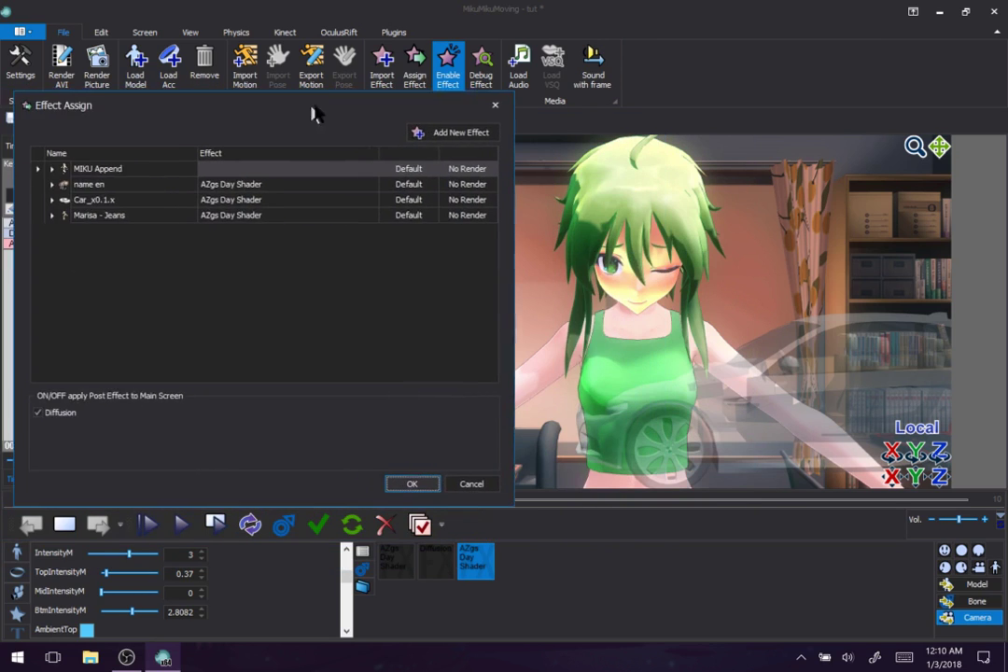
left_click(78, 409)
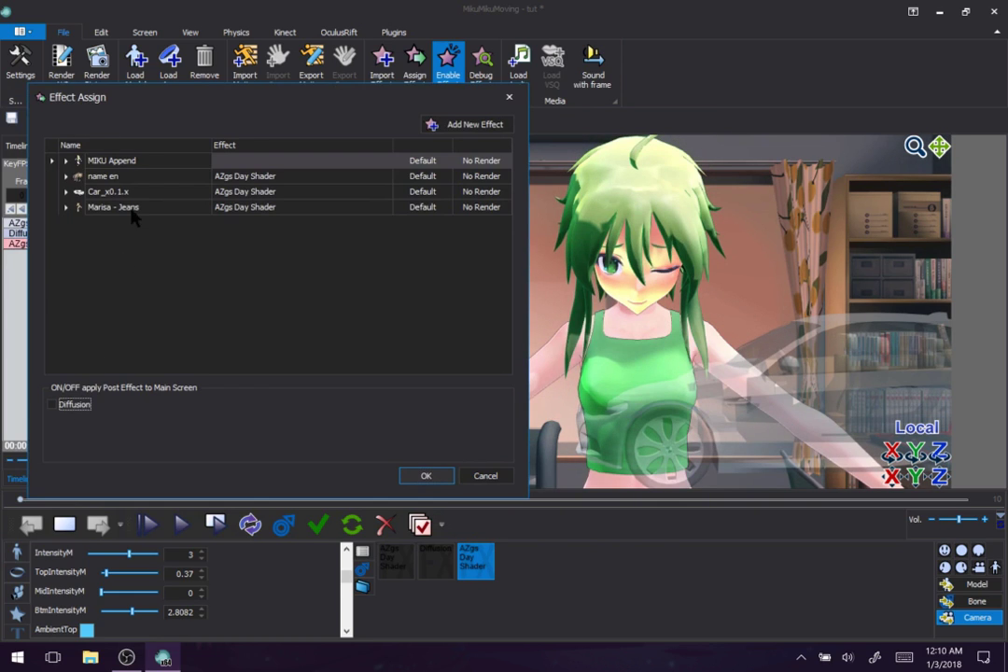
left_click_drag(136, 97, 129, 72)
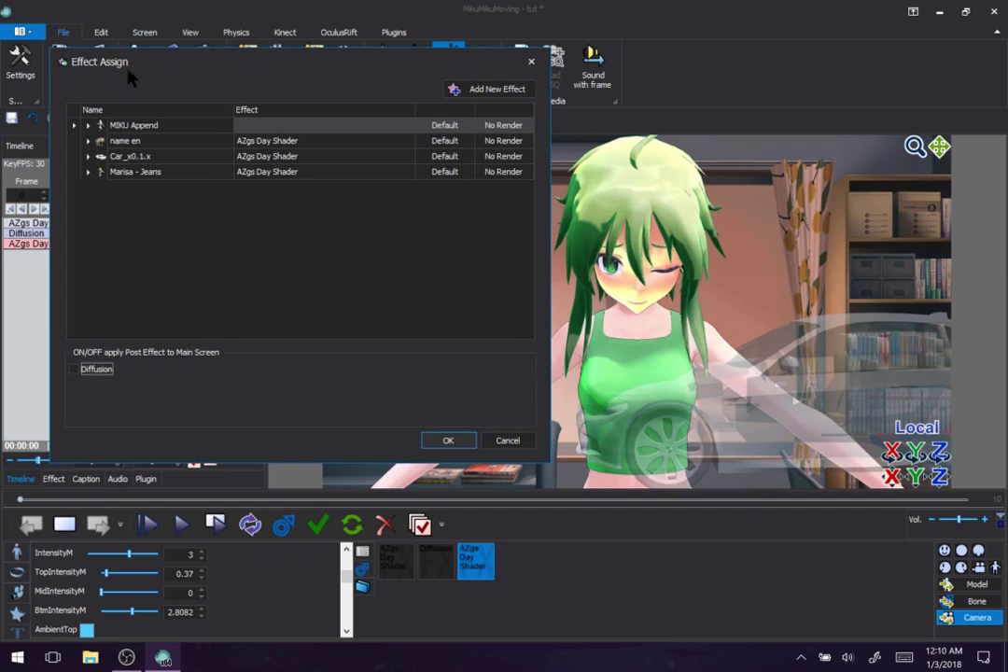
left_click(97, 370)
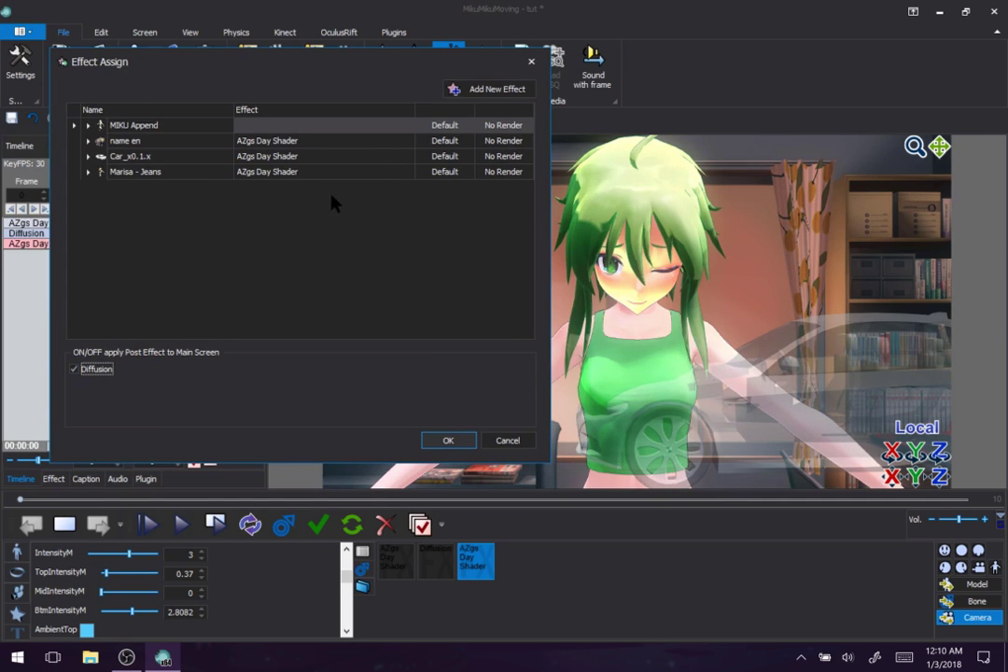
- Assign the first AZgs Day Shader to the whole MIKU Append model and apply the assignments
left_click(408, 126)
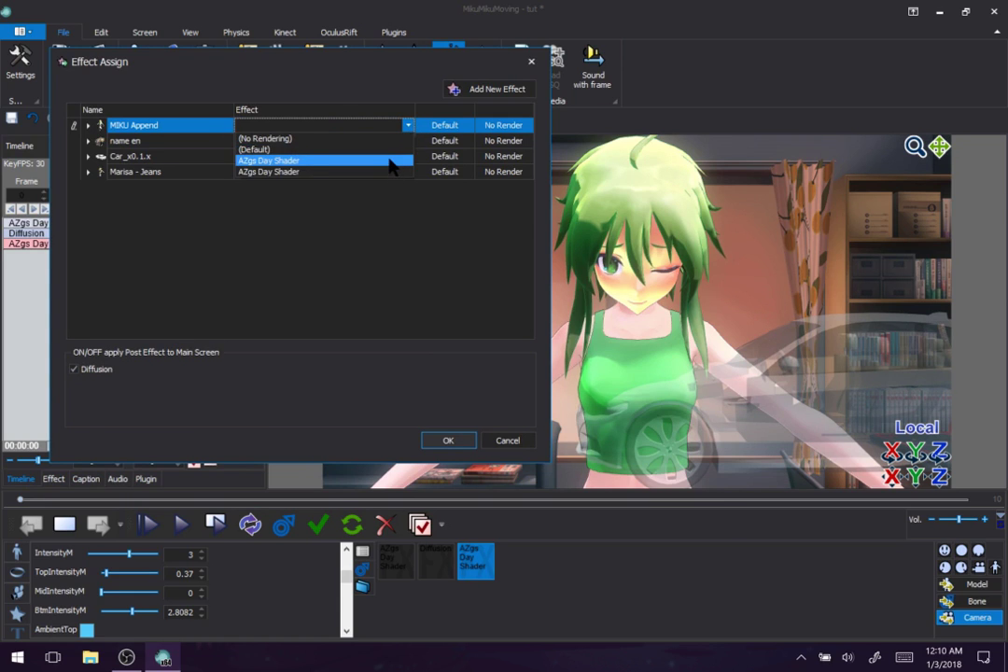
left_click(391, 161)
left_click(456, 440)
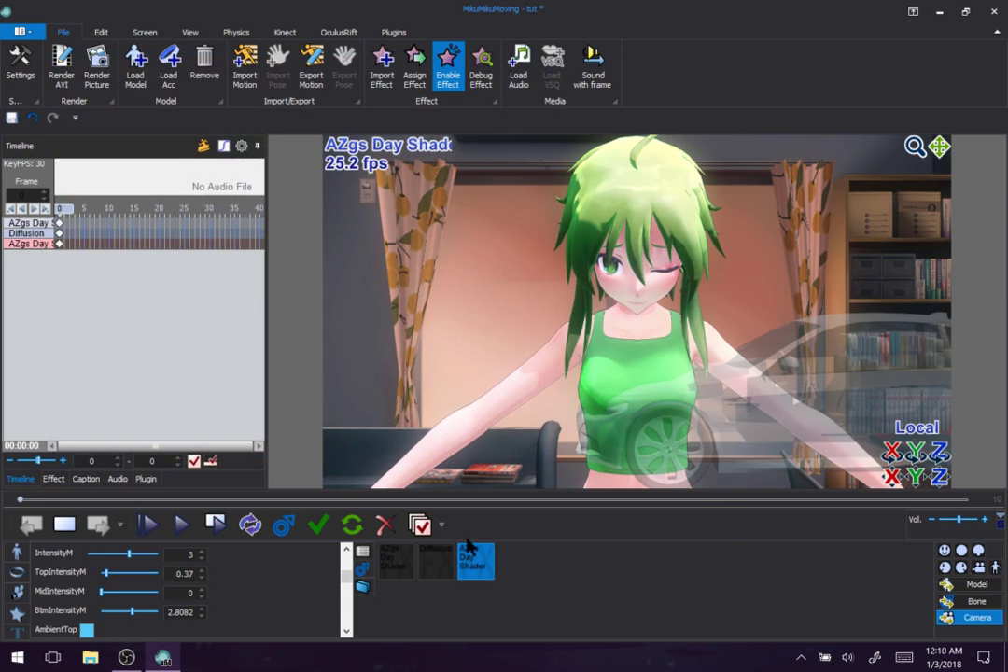
- Remove the second AZgs Day Shader effect from the project
right_click(471, 563)
left_click(517, 574)
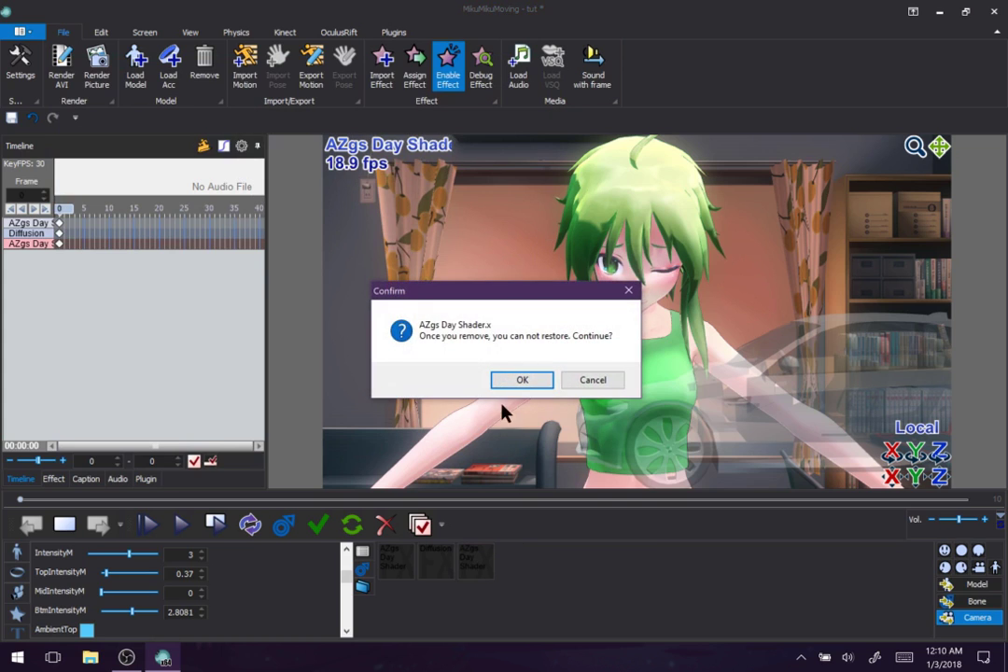
left_click(518, 385)
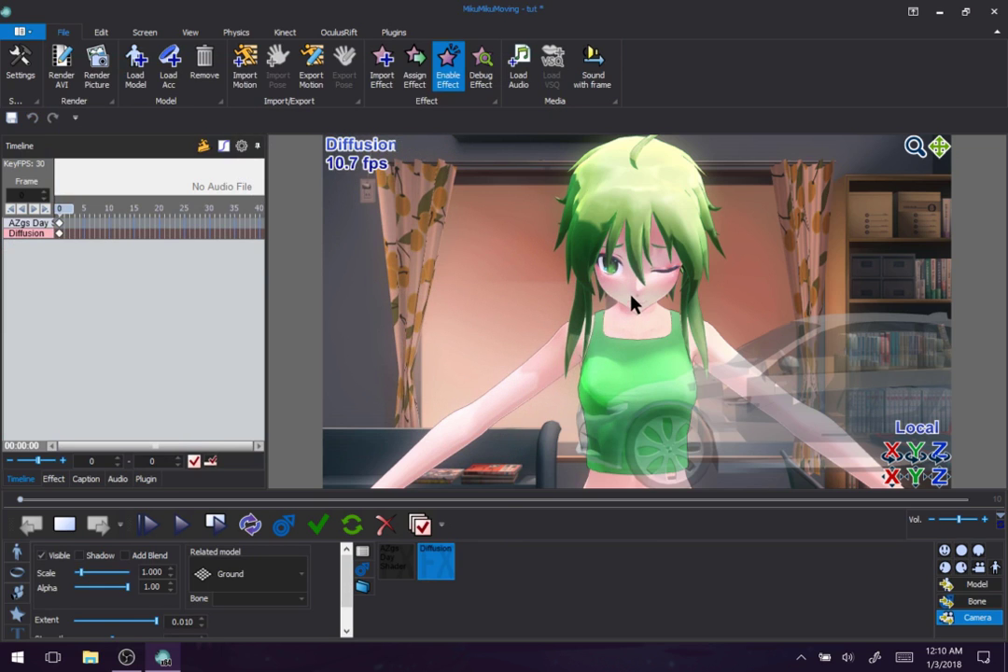
scroll(634, 298, "down", 10)
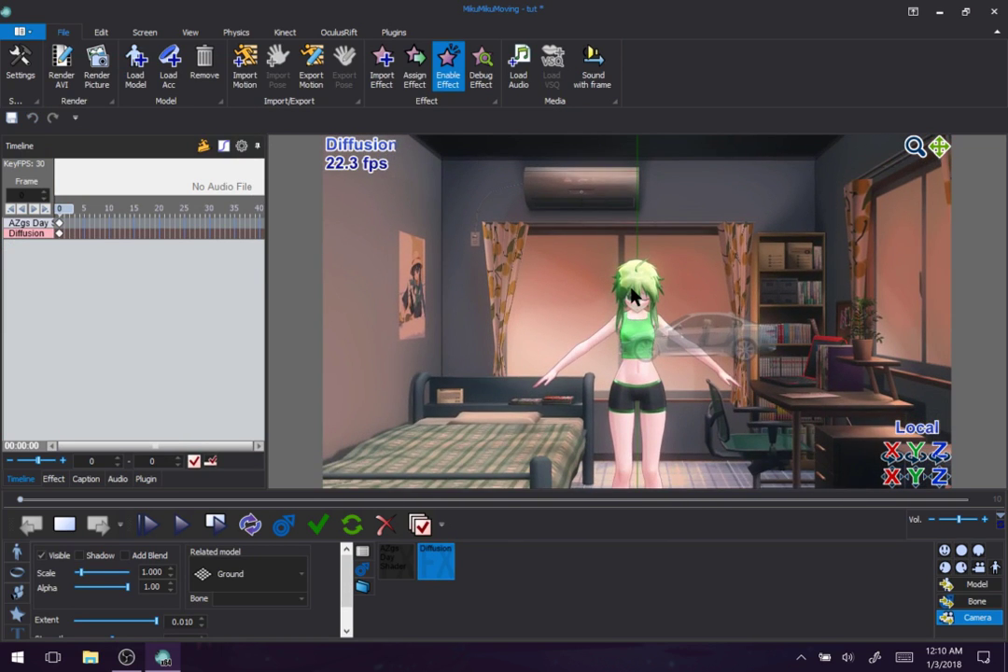
scroll(634, 297, "down", 3)
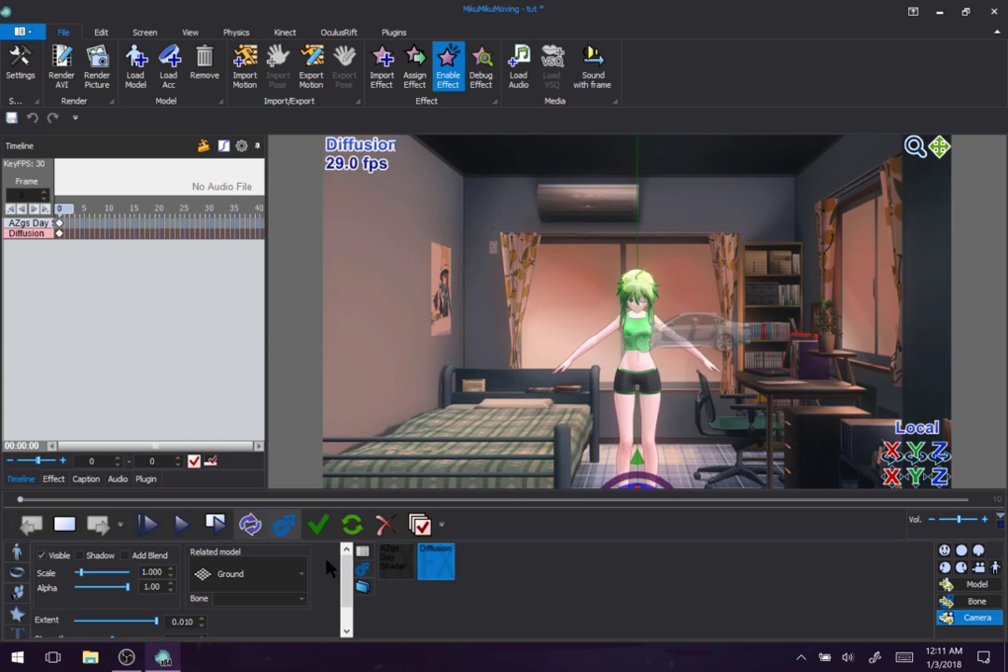
left_click(298, 584)
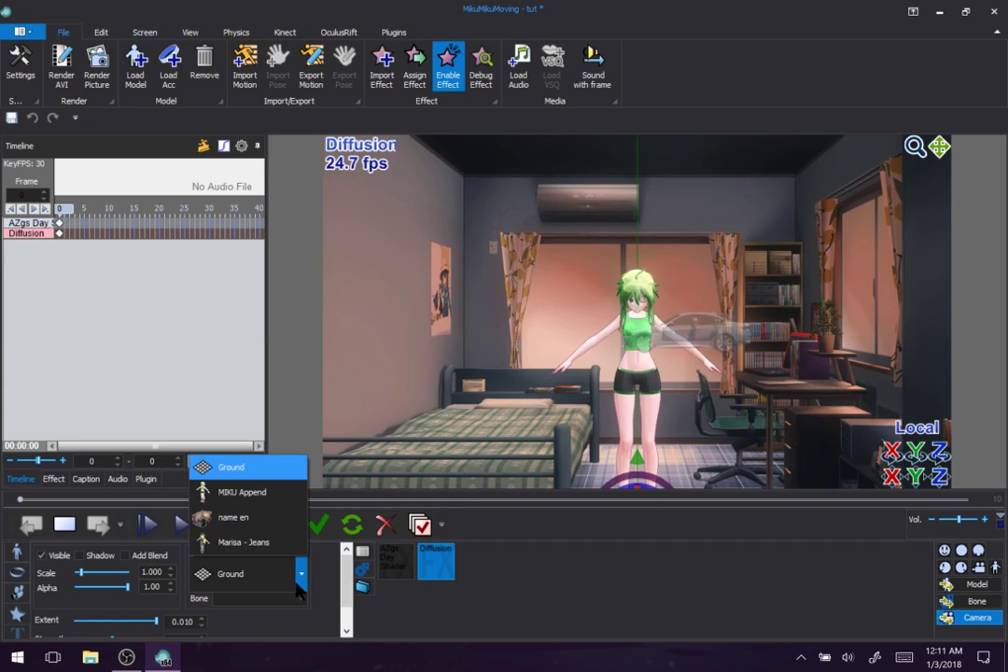
left_click(299, 583)
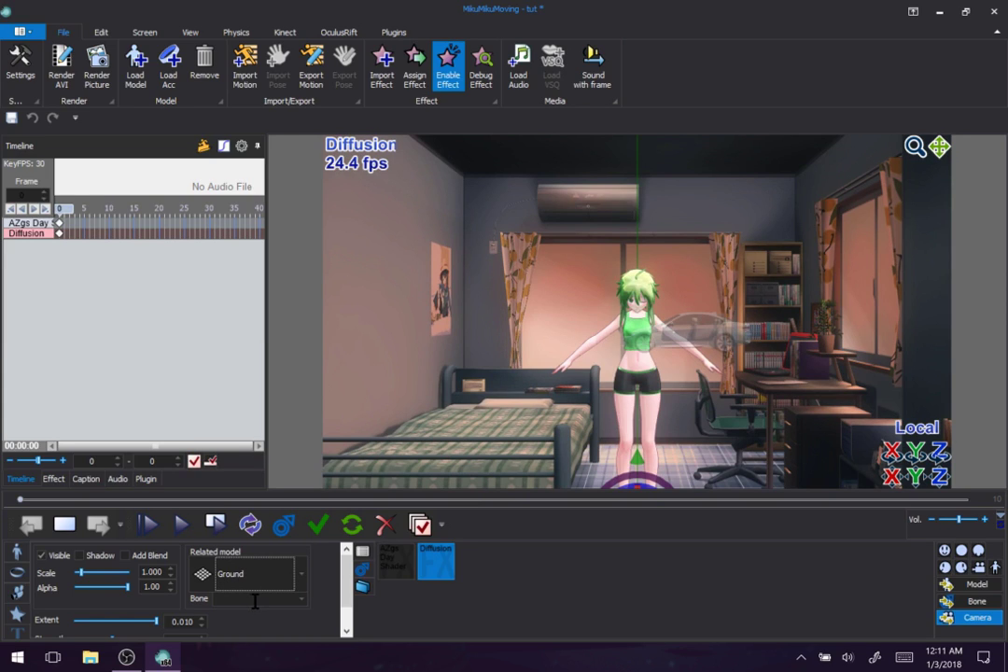
left_click(255, 602)
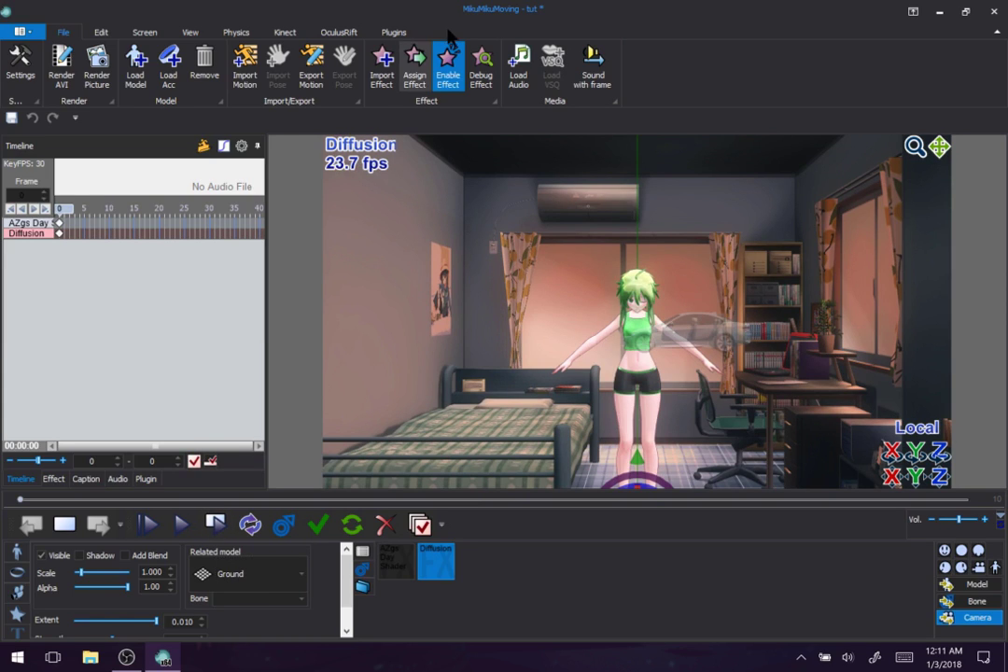
- Import the PowerDOF effect from the PowerDOF_v005 folder of AZShader Compatibility Pack Update
left_click(385, 74)
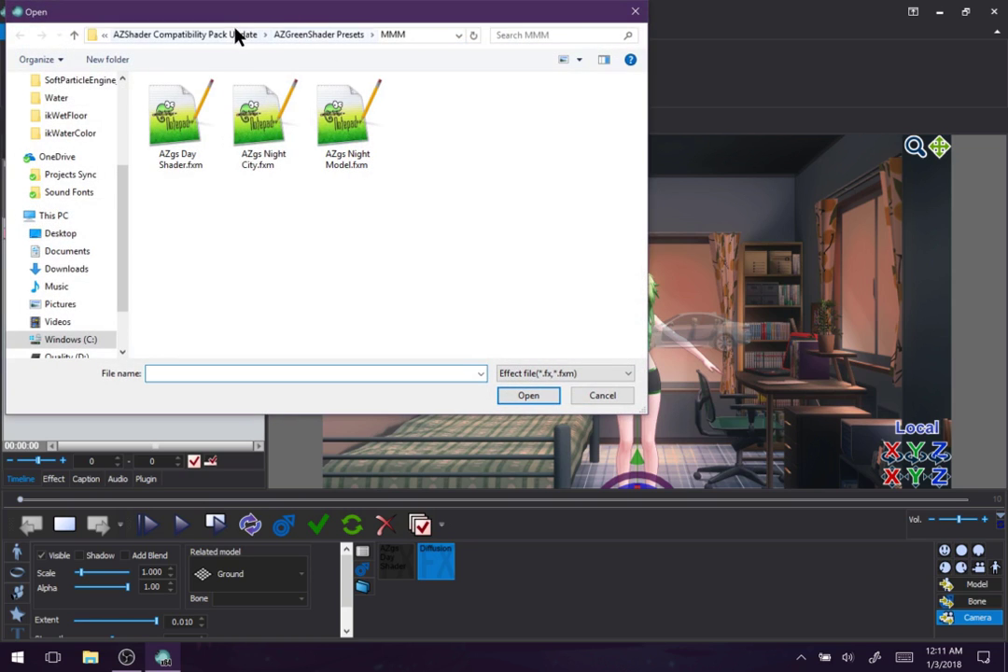
left_click(239, 34)
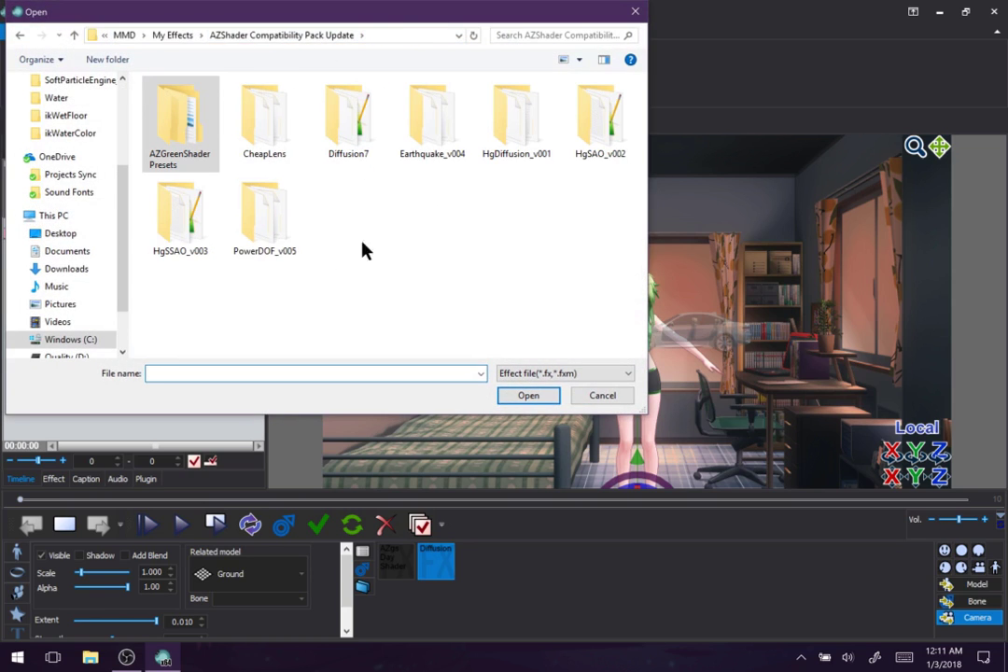
double_click(266, 226)
left_click(198, 102)
left_click(528, 396)
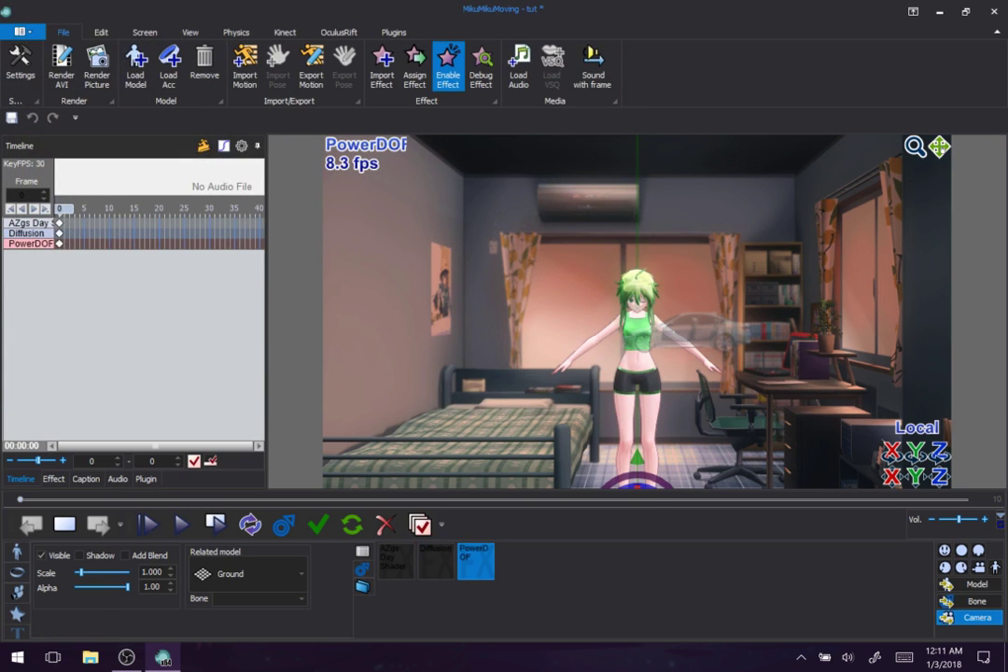
scroll(635, 373, "up", 3)
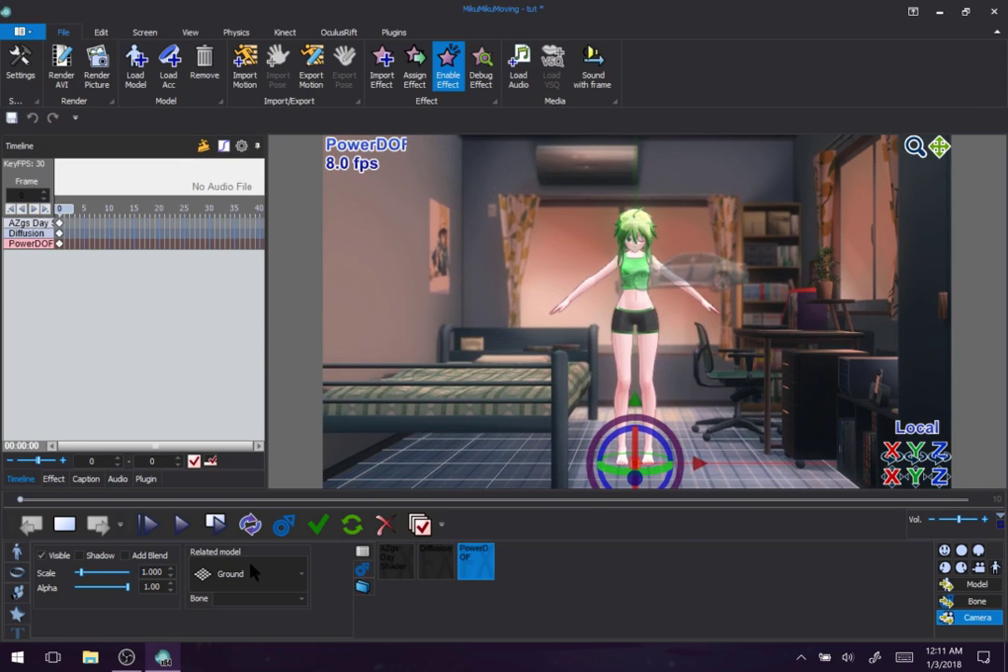
- Raise the PowerDOF effect's scale to 10.00 and view the stronger blur behind the model
left_click_drag(83, 576, 207, 603)
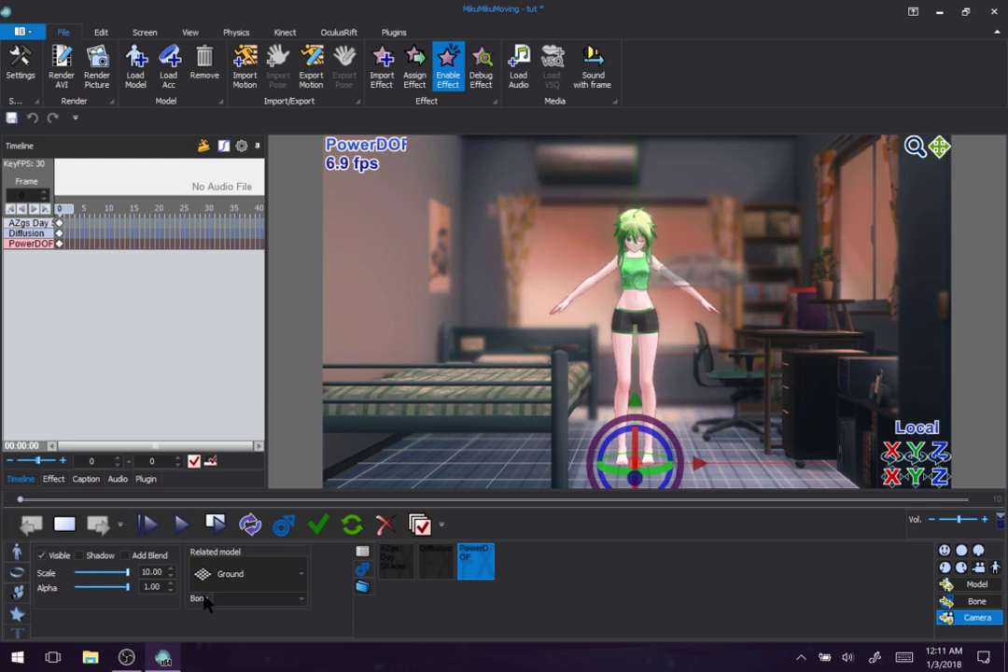
left_click(727, 360)
scroll(688, 336, "up", 2)
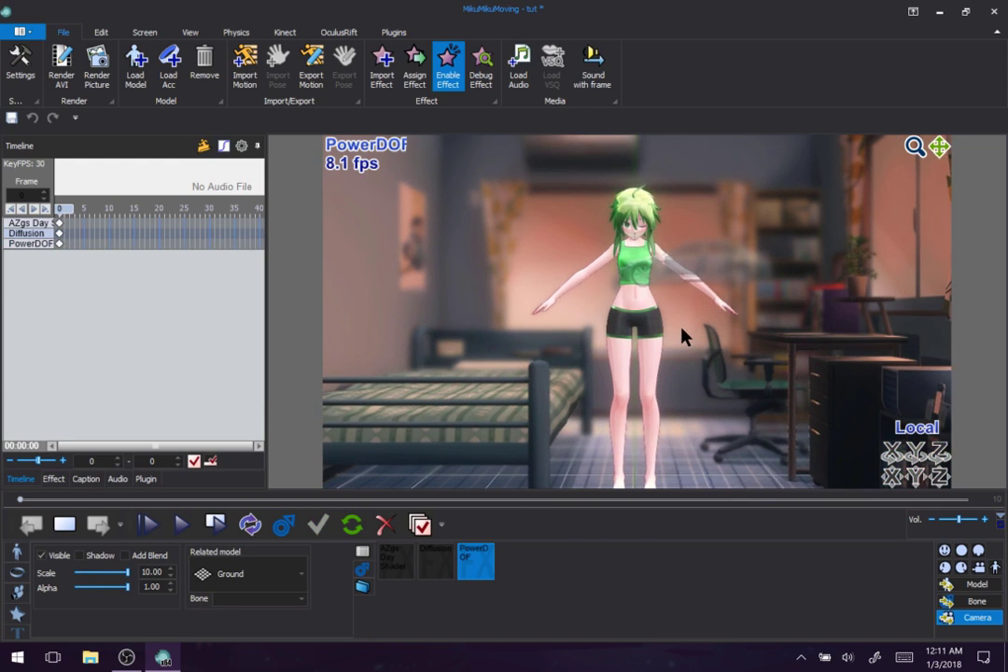
right_click_drag(940, 254, 723, 233)
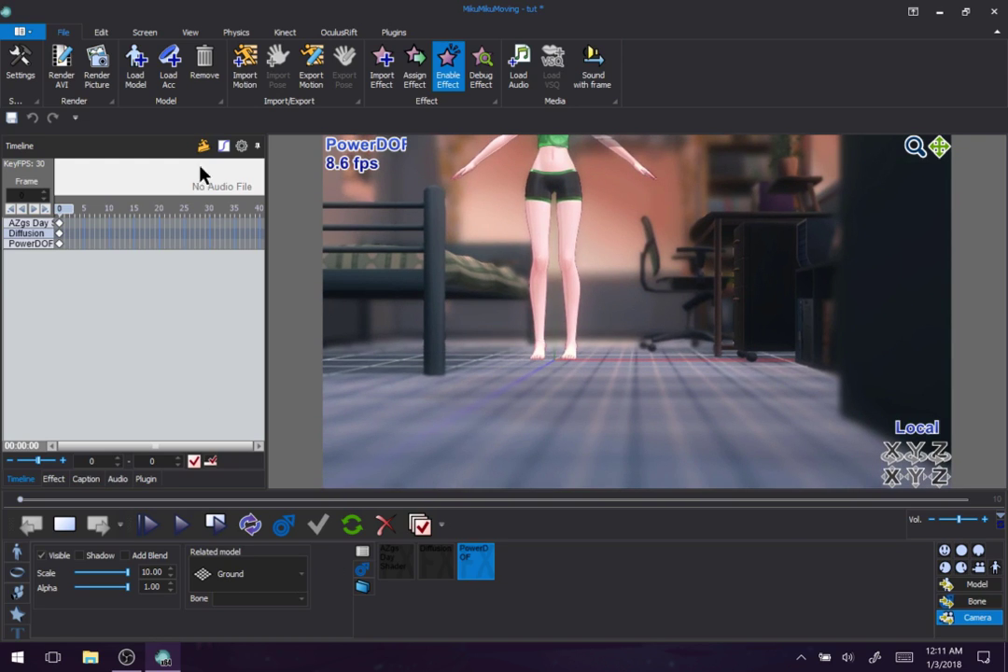
- Turn on marker display in the viewport and select PowerDOF through its marker at the model's feet
left_click(188, 32)
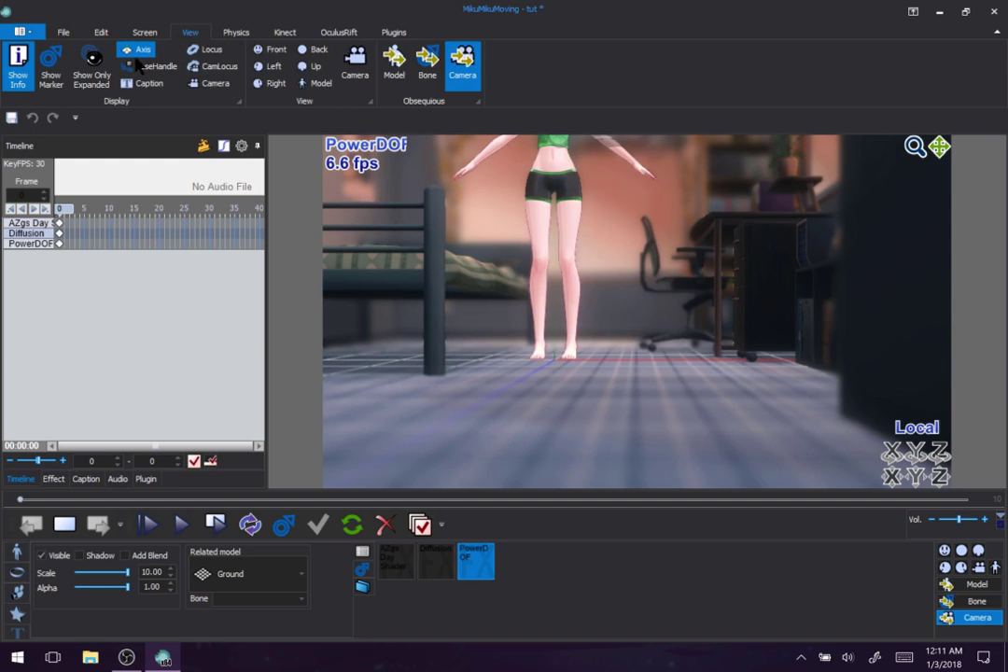
left_click(52, 63)
left_click(63, 32)
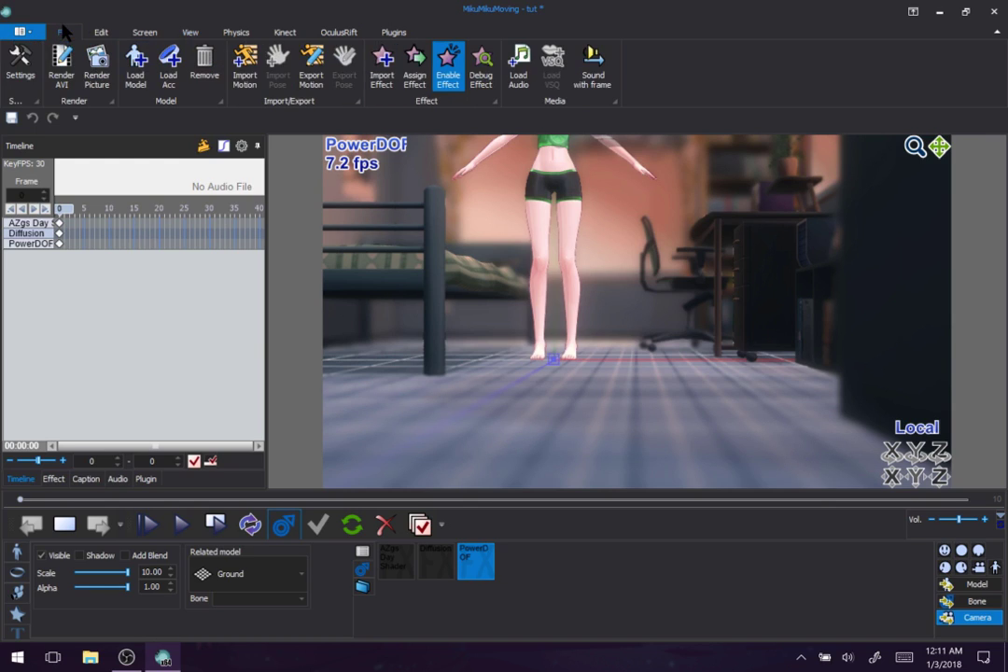
left_click(557, 368)
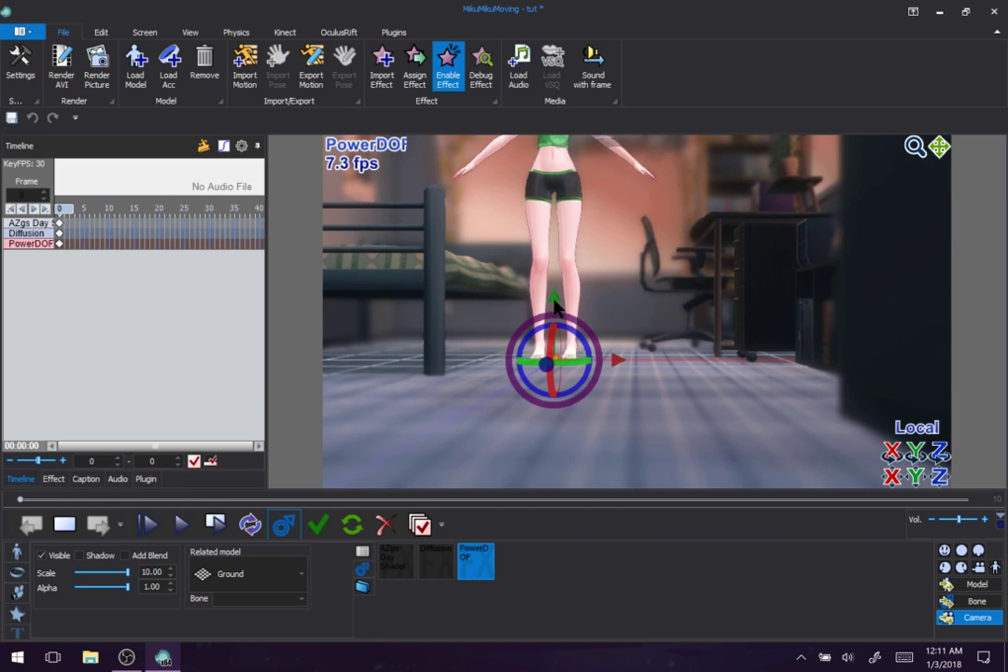
- Try shifting the PowerDOF focus point upward and sideways, and discard the unregistered movement
mouse_move(556, 306)
left_mouse_down()
mouse_move(551, 147)
mouse_move(560, 233)
left_mouse_up()
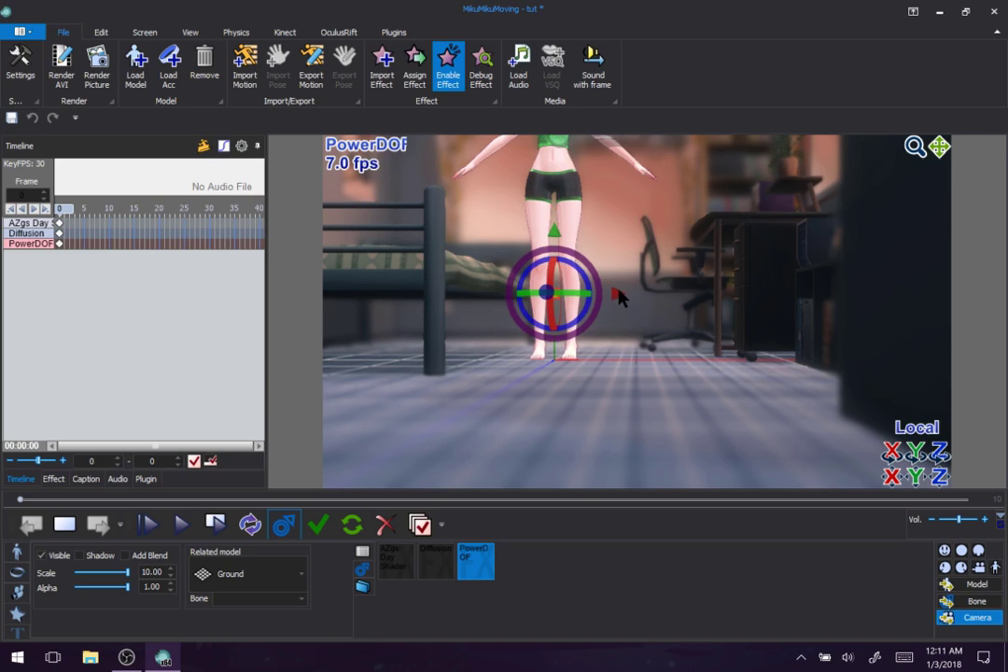
mouse_move(621, 301)
left_mouse_down()
mouse_move(991, 328)
mouse_move(574, 401)
mouse_move(78, 401)
mouse_move(398, 337)
mouse_move(468, 337)
mouse_move(437, 330)
mouse_move(482, 311)
mouse_move(920, 301)
mouse_move(687, 304)
mouse_move(632, 353)
mouse_move(594, 359)
mouse_move(672, 297)
mouse_move(624, 322)
mouse_move(705, 315)
mouse_move(689, 303)
mouse_move(815, 230)
mouse_move(909, 216)
mouse_move(780, 248)
mouse_move(630, 327)
mouse_move(661, 317)
mouse_move(729, 262)
mouse_move(809, 254)
mouse_move(888, 268)
mouse_move(784, 271)
mouse_move(640, 320)
left_mouse_up()
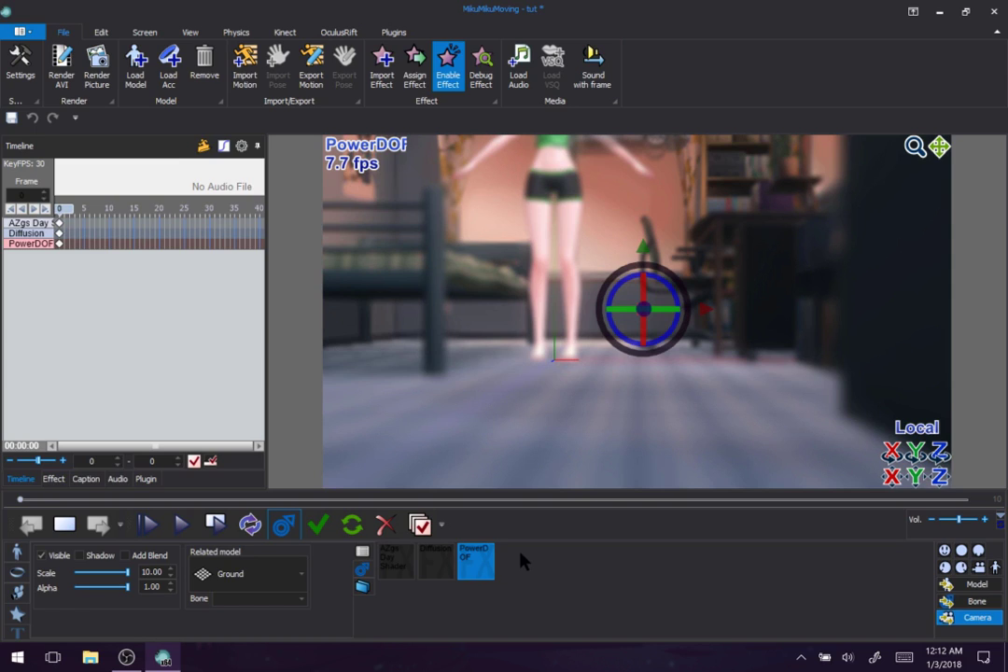
left_click(353, 528)
- Set MIKU Append as PowerDOF's related model, browse its bones, and make the view follow the bone
left_click(301, 573)
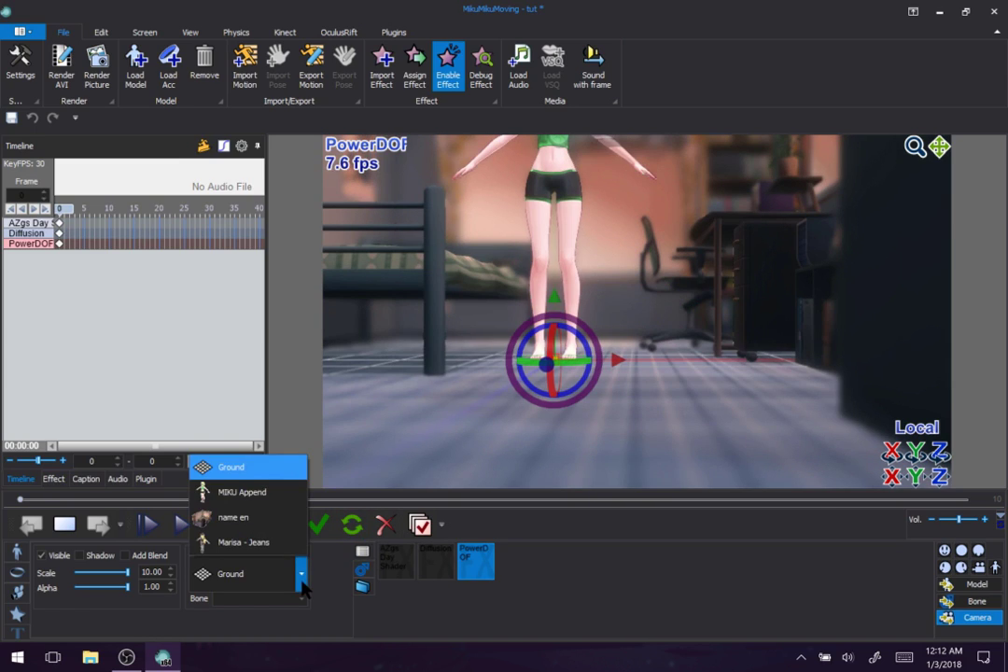
left_click(270, 498)
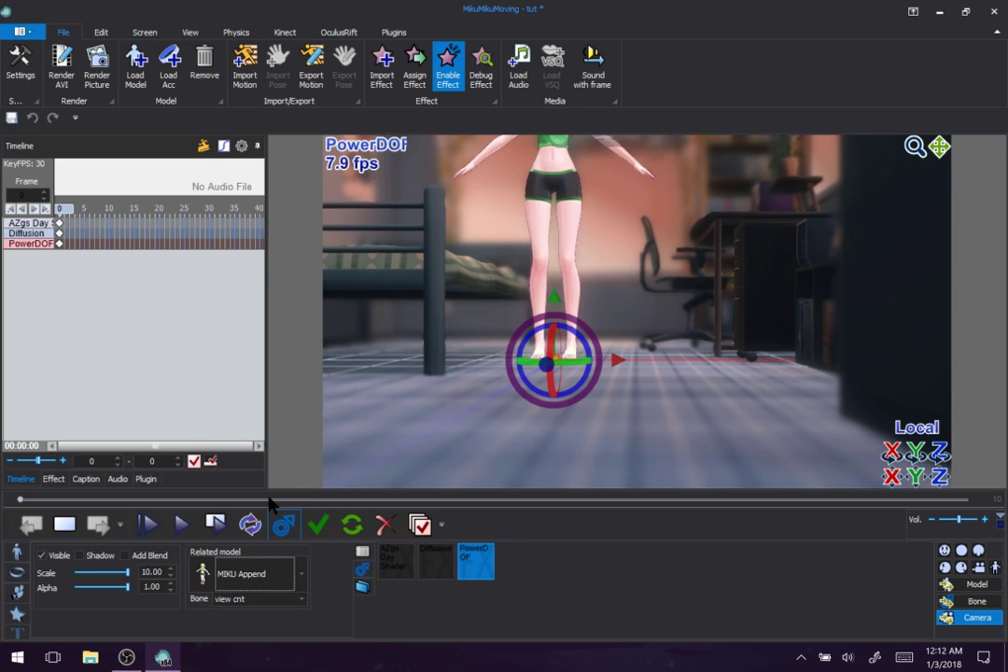
left_click(270, 595)
scroll(270, 595, "down", 4)
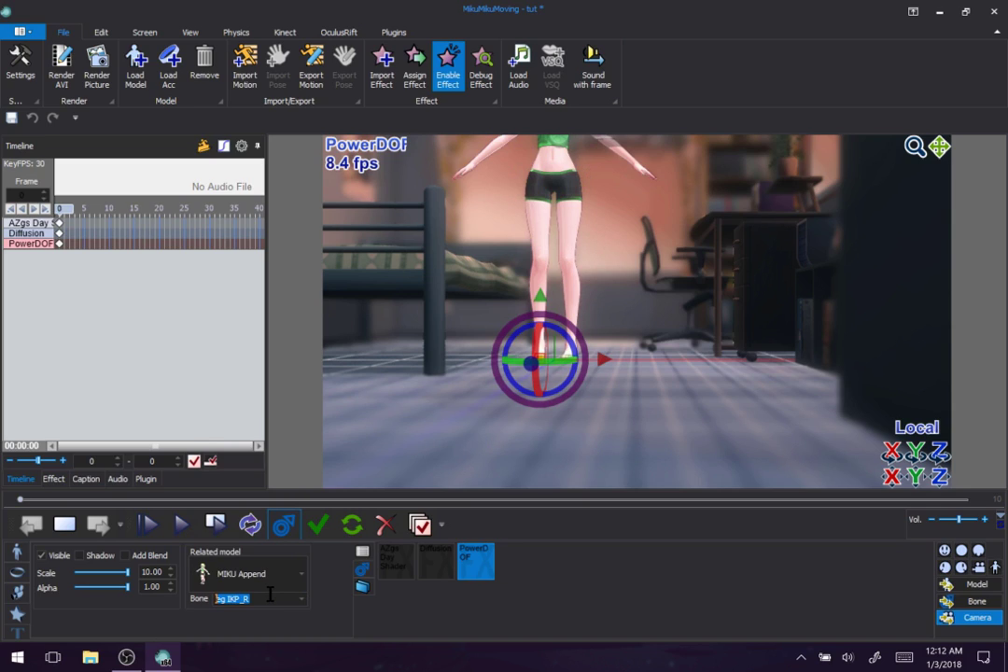
left_click(976, 601)
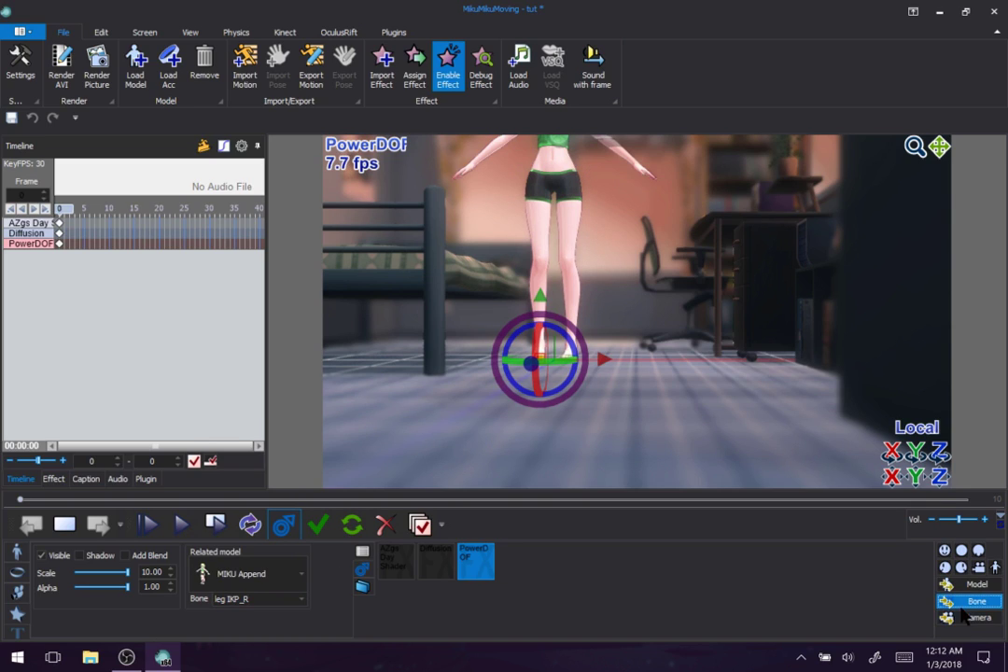
- Attach PowerDOF to the 上半身2 bone and register the keyframe at frame 0
left_click(271, 602)
scroll(271, 602, "up", 3)
scroll(271, 602, "up", 3)
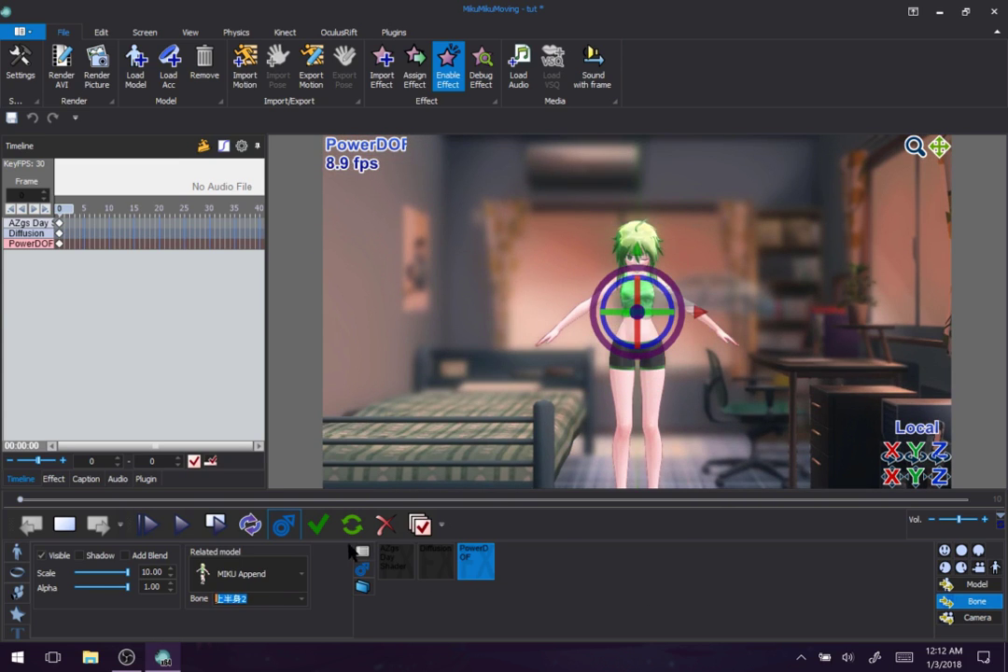
left_click(319, 528)
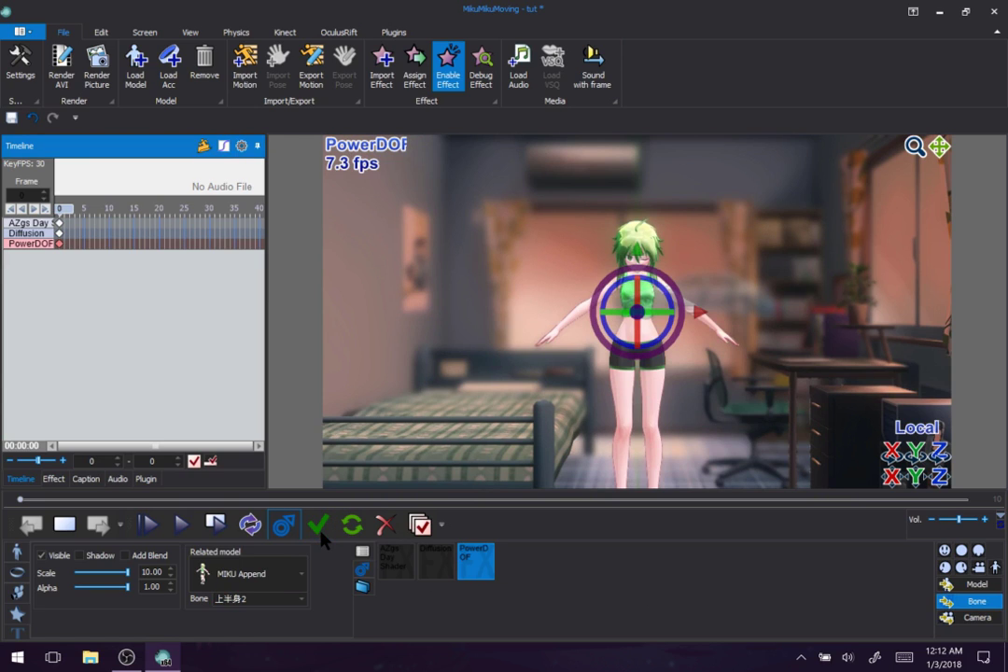
- Examine the depth-of-field blur around the model from near and far camera distances
left_click(623, 386)
scroll(621, 390, "up", 2)
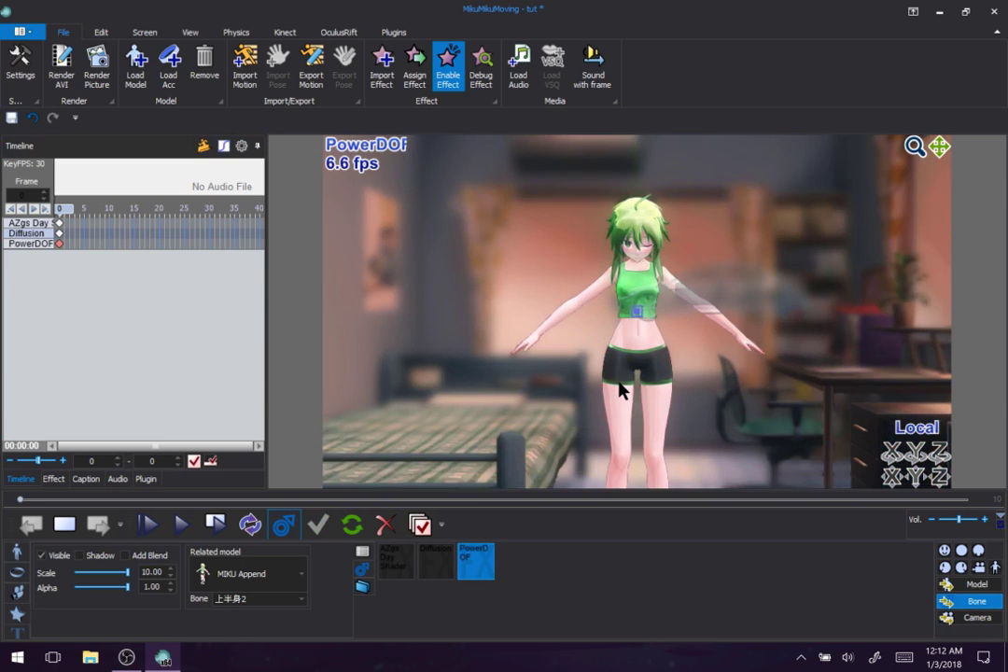
scroll(621, 390, "up", 6)
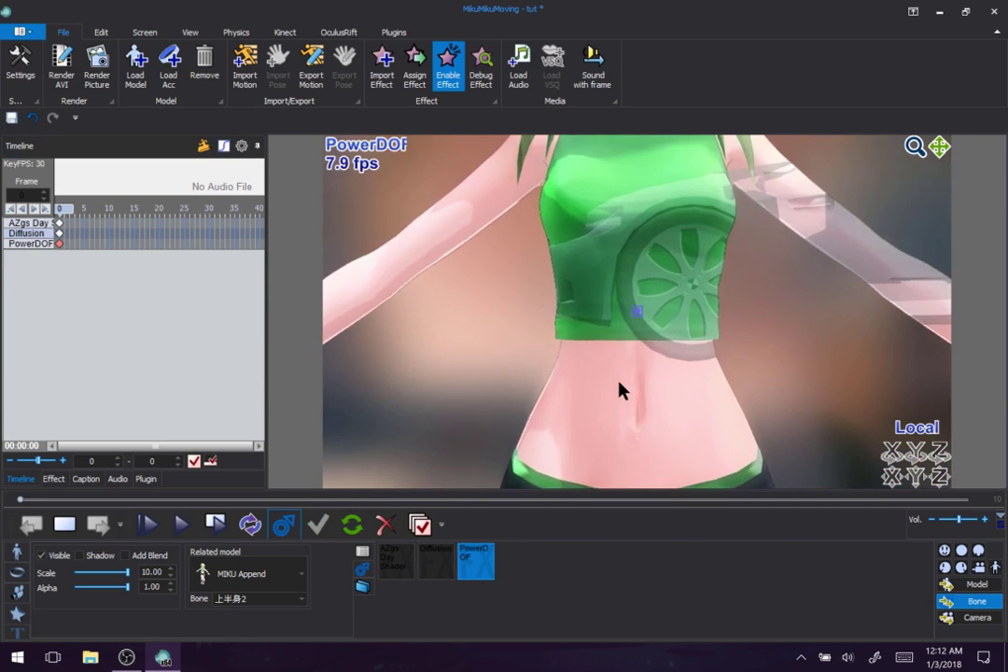
scroll(621, 389, "down", 4)
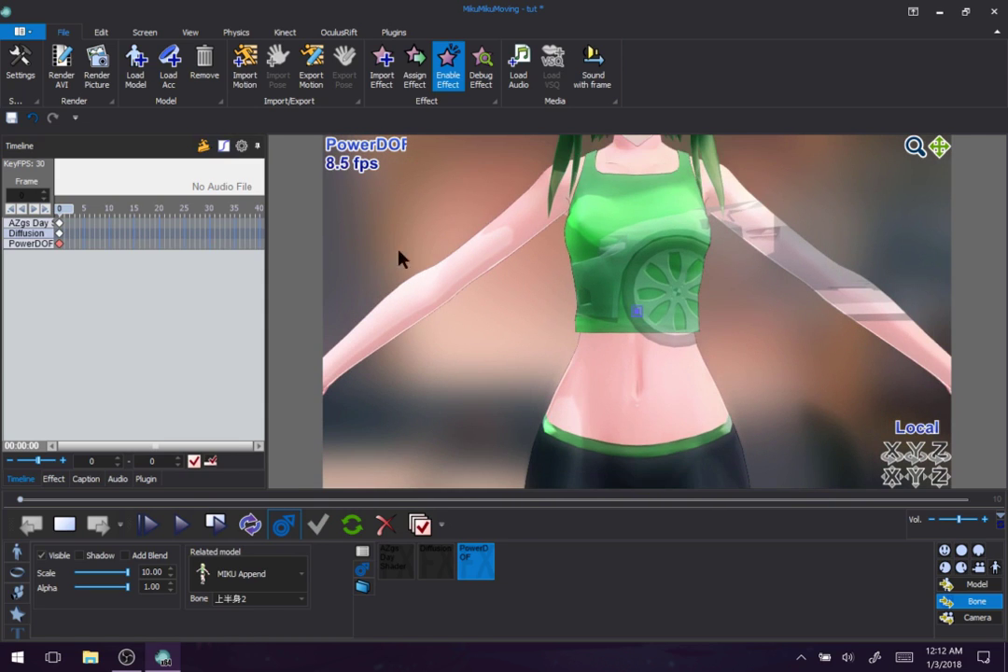
mouse_move(529, 357)
right_mouse_down()
mouse_move(696, 327)
mouse_move(724, 343)
mouse_move(544, 353)
right_mouse_up()
scroll(545, 353, "down", 3)
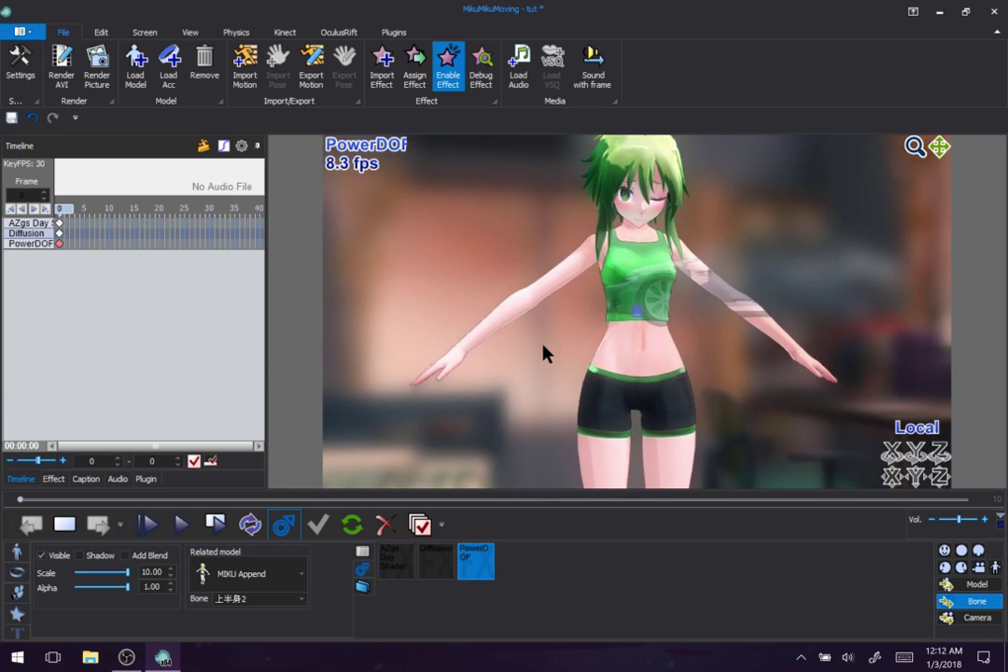
right_click(476, 572)
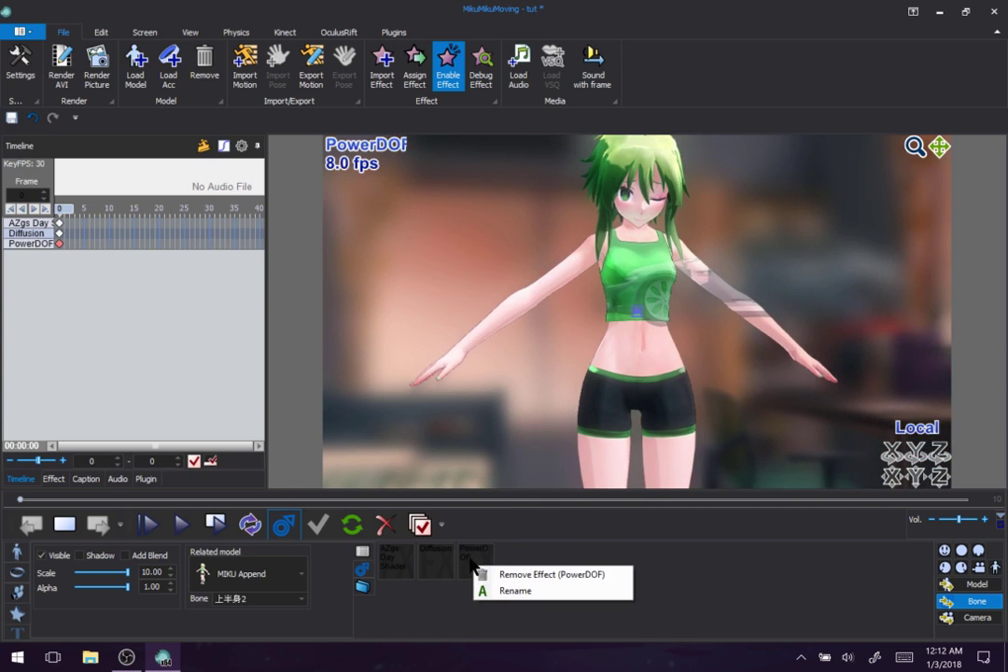
left_click(469, 560)
- In the effect assignments, switch off the PowerDOF and Diffusion post effects for the main screen and apply
left_click(416, 80)
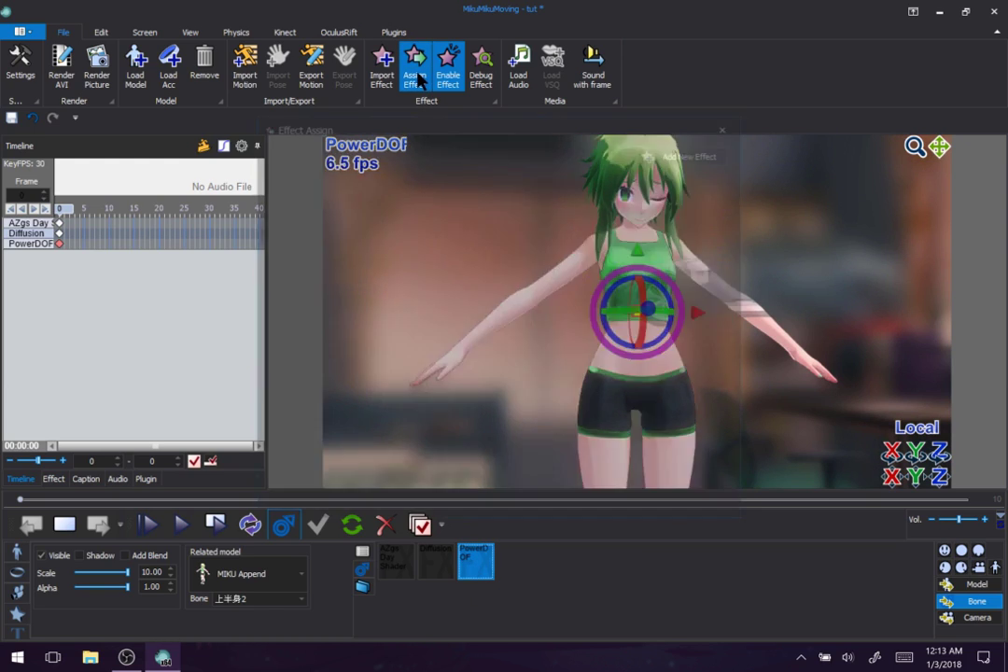
left_click_drag(510, 129, 291, 97)
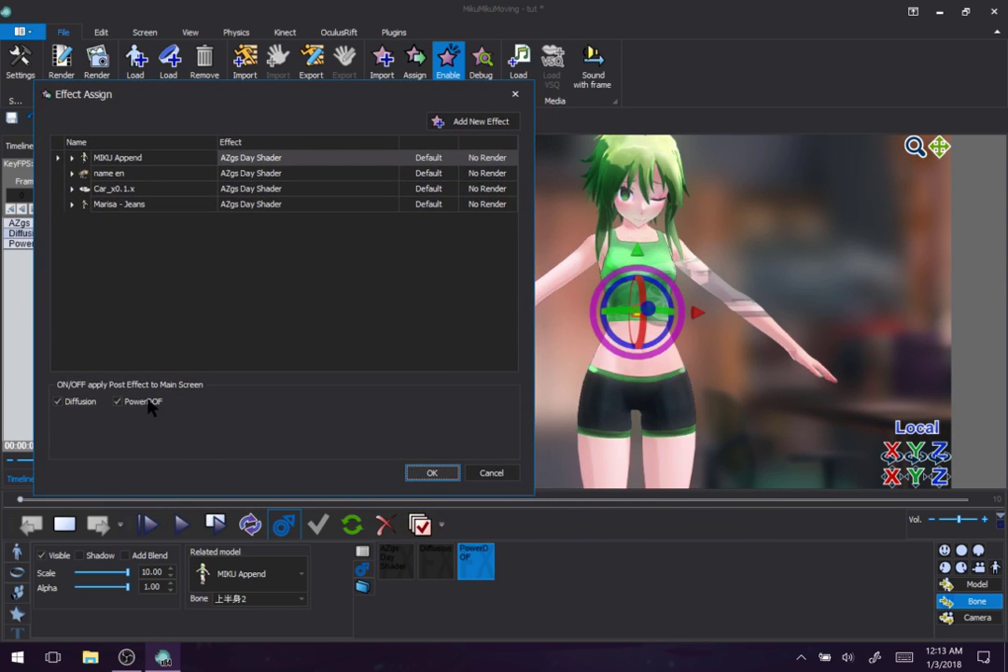
left_click(118, 402)
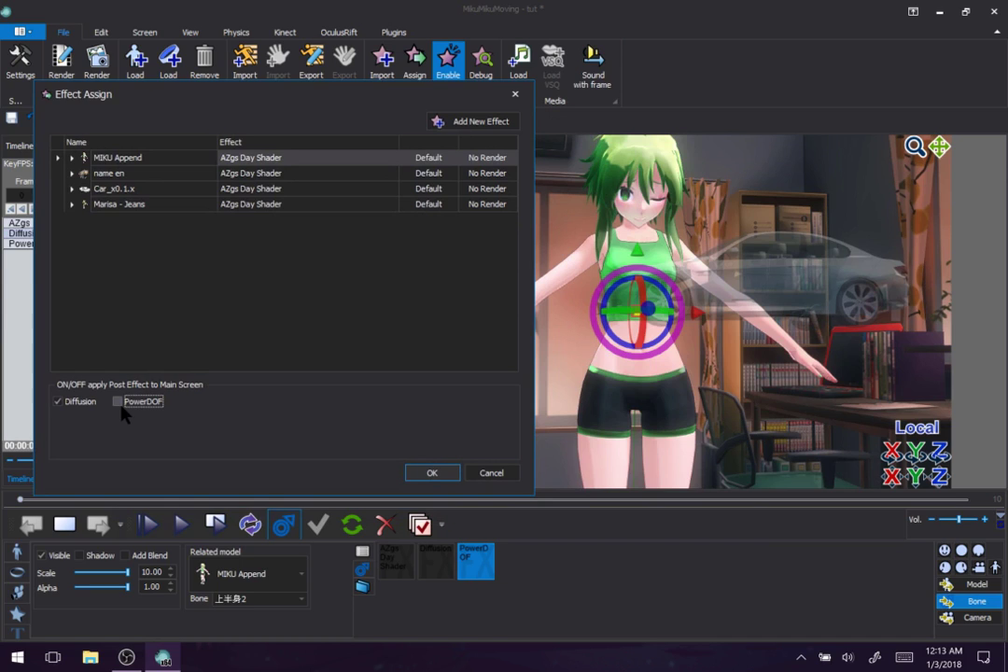
left_click(59, 401)
left_click(444, 475)
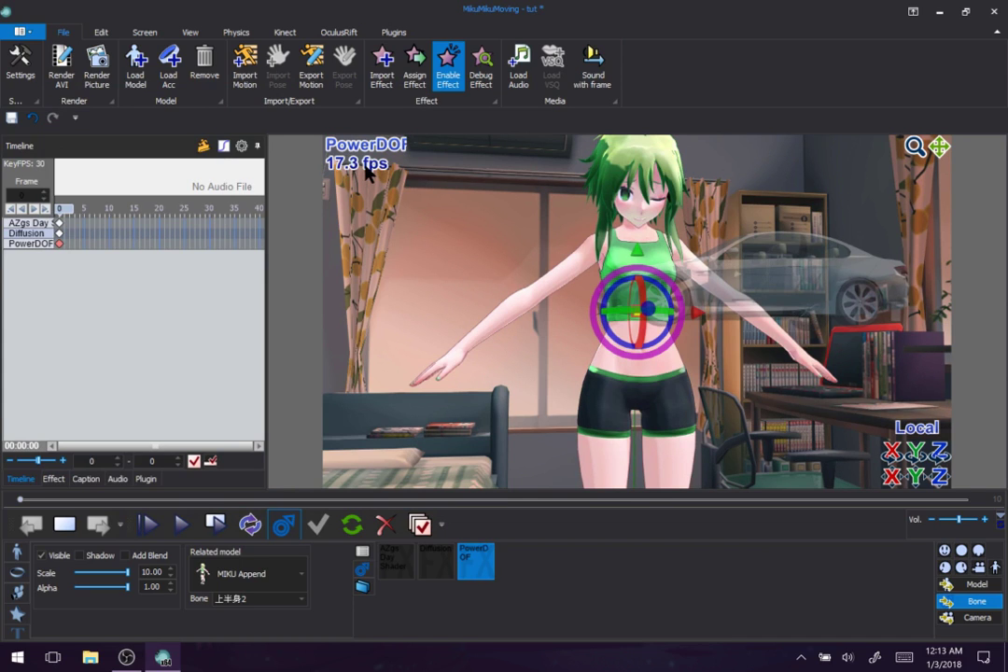
- Switch the Diffusion and PowerDOF post effects back on for the main screen and apply the assignments
left_click(417, 78)
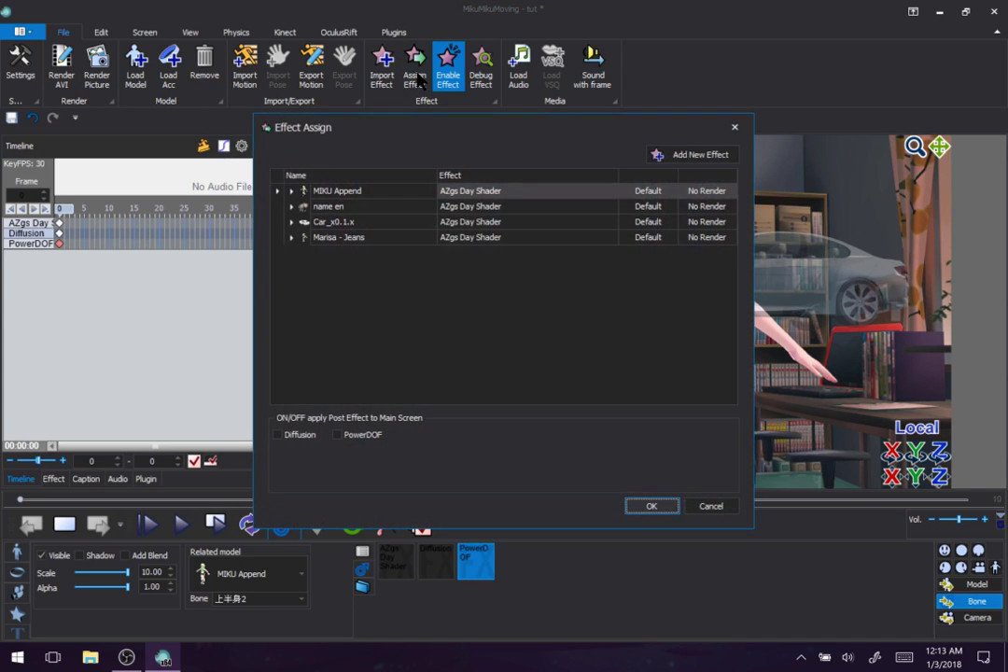
left_click(282, 434)
left_click(341, 435)
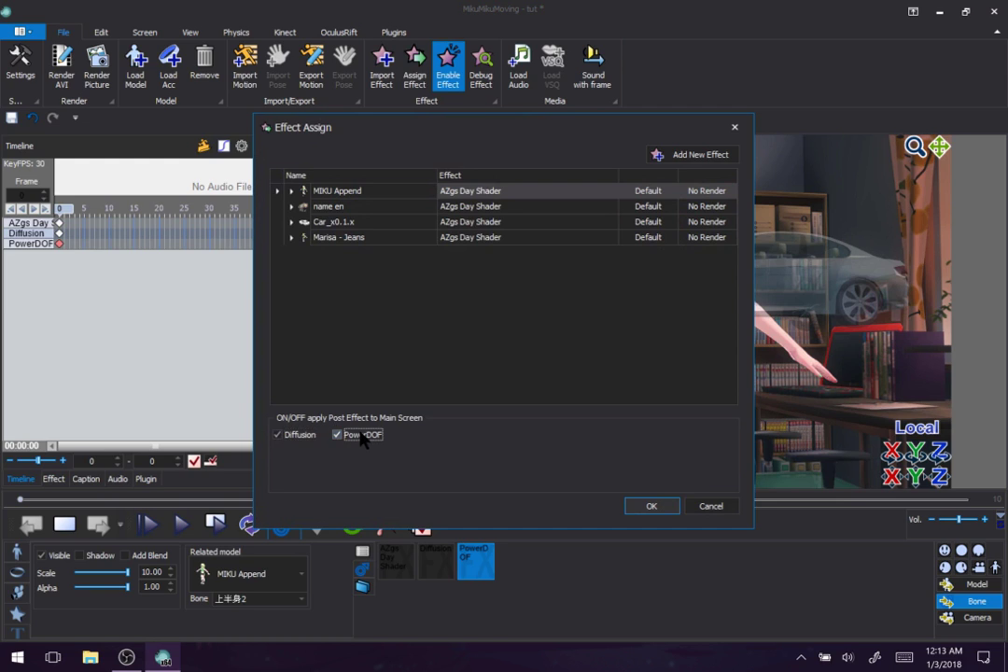
left_click(646, 506)
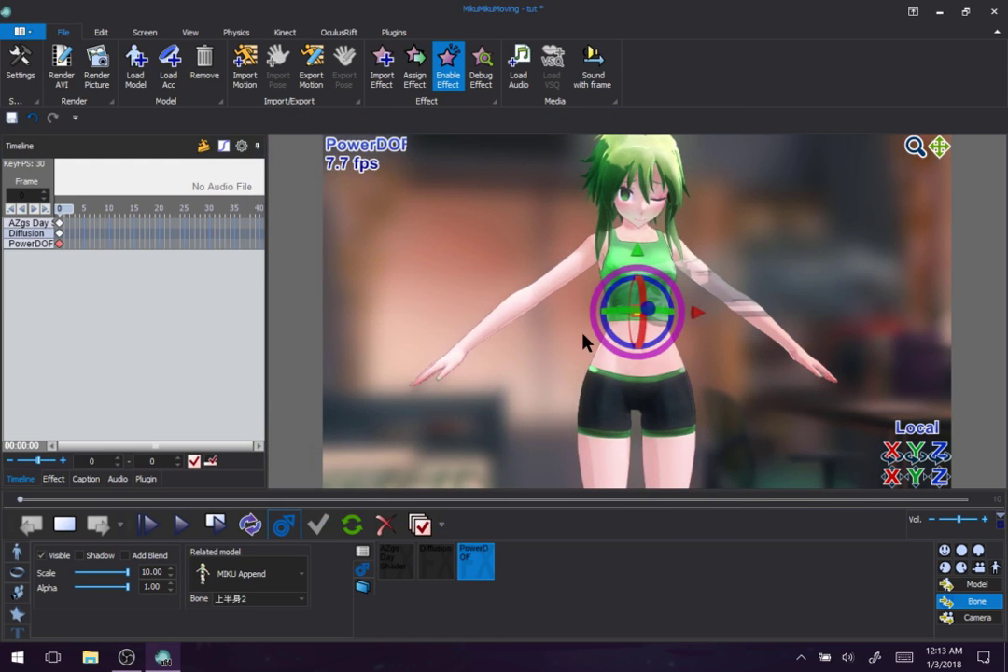
- Disable all effects globally to compare rendering performance, and enable them again
right_click_drag(556, 340, 544, 338)
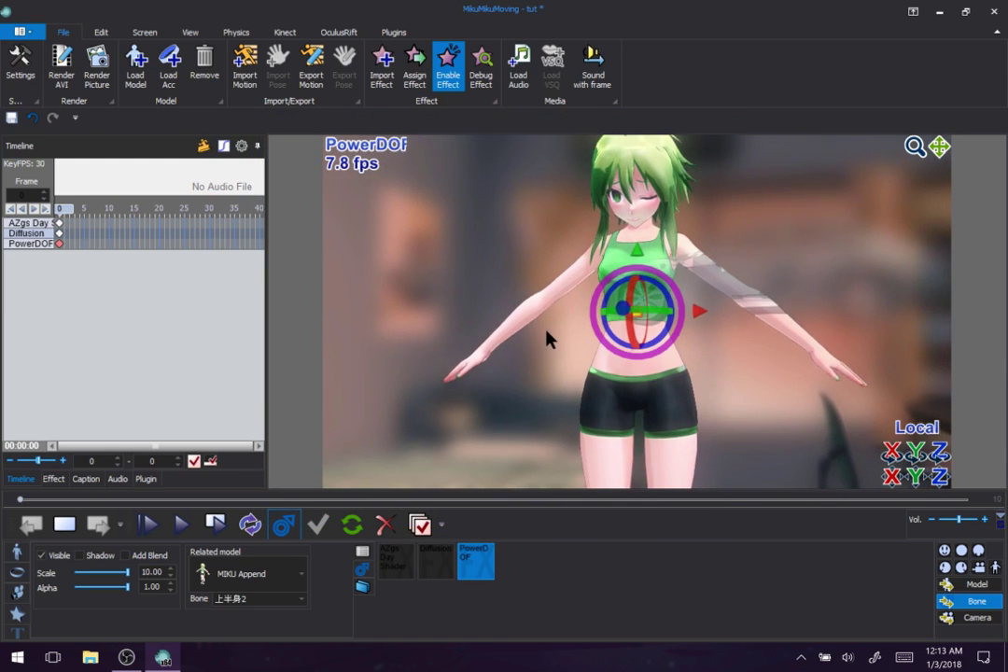
left_click(452, 75)
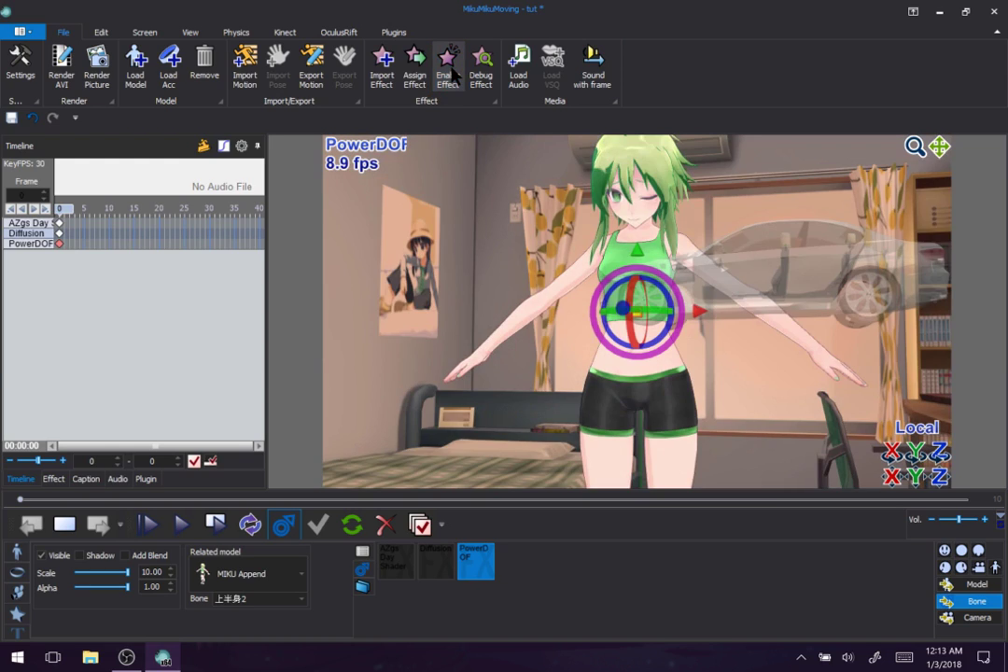
left_click(557, 275)
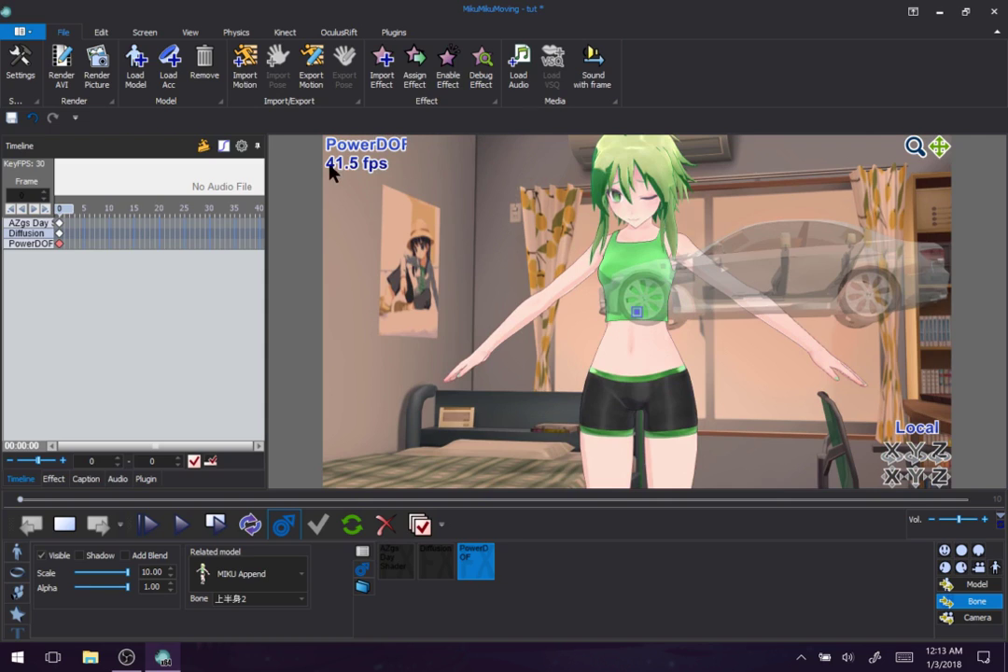
left_click(451, 74)
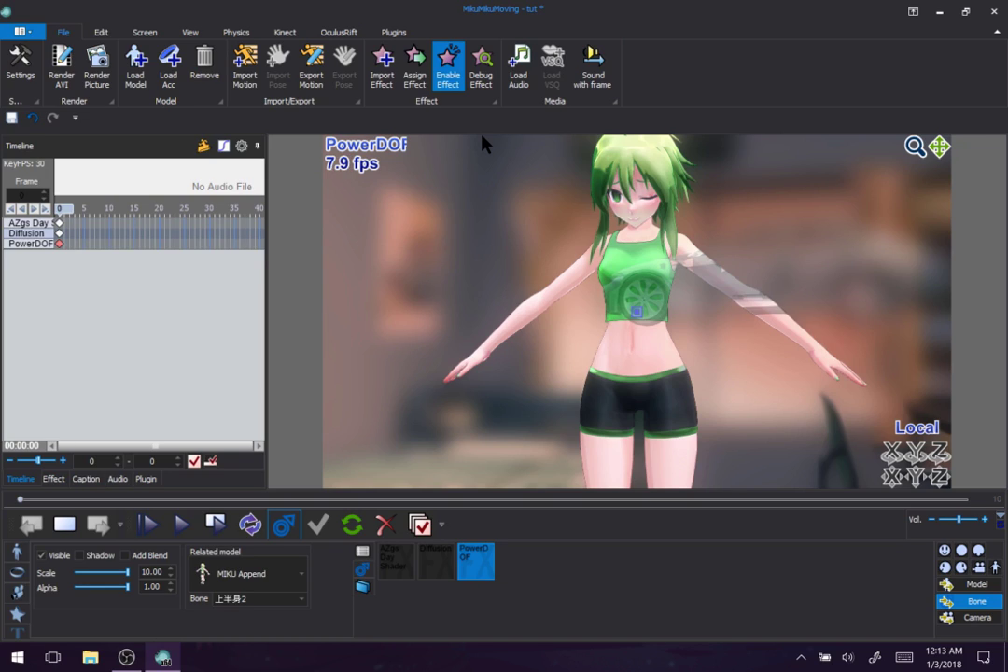
- Review the per-model effect assignments in PowerDOF's PDOF_DepthRT offscreen render target and accept them as they are
left_click(364, 569)
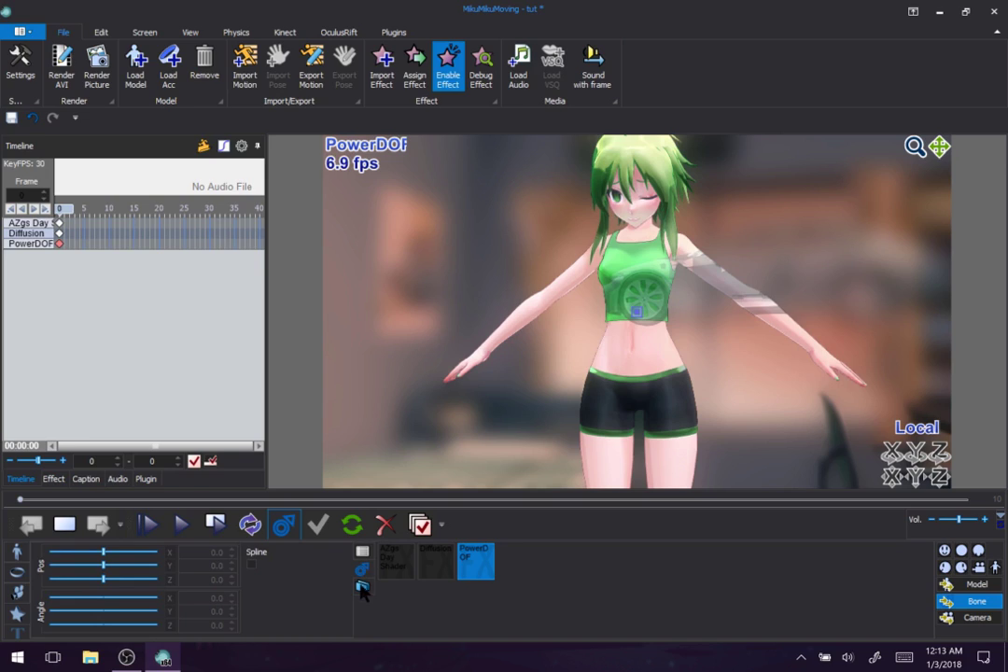
left_click(362, 587)
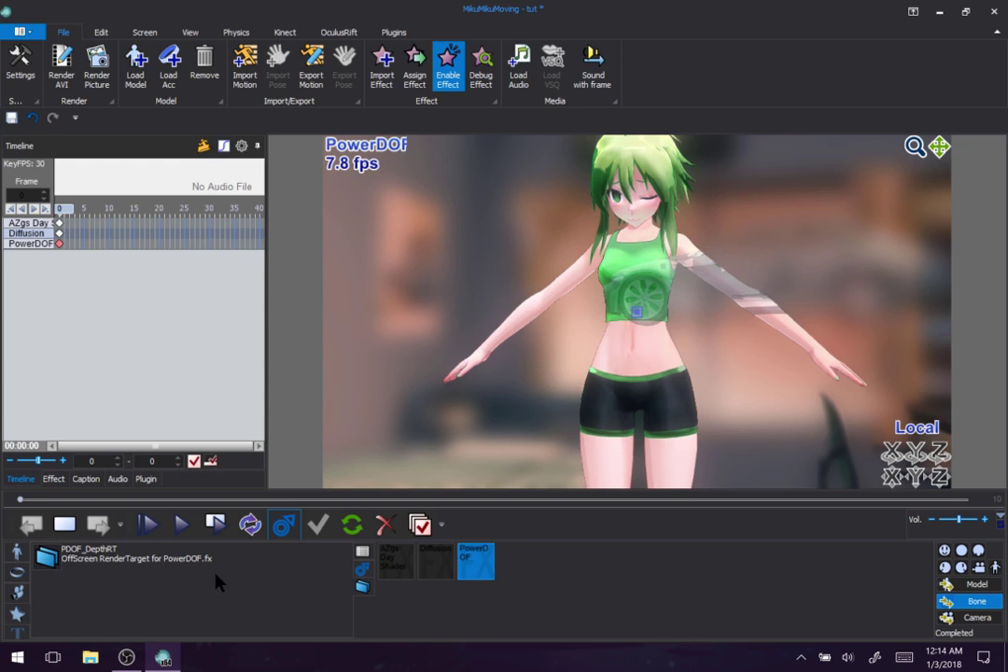
double_click(46, 557)
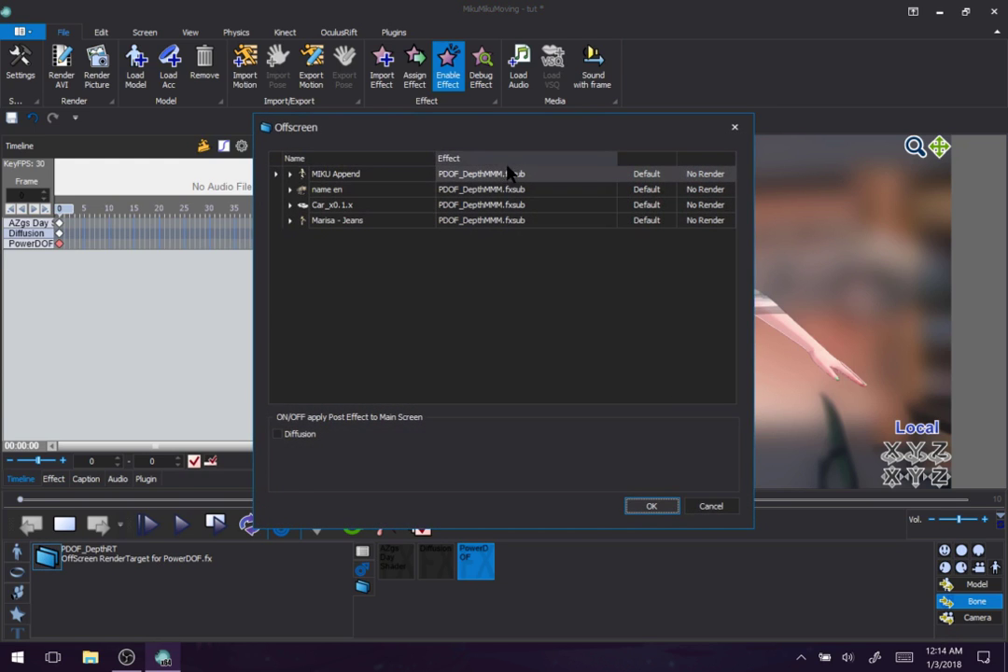
left_click_drag(487, 131, 232, 103)
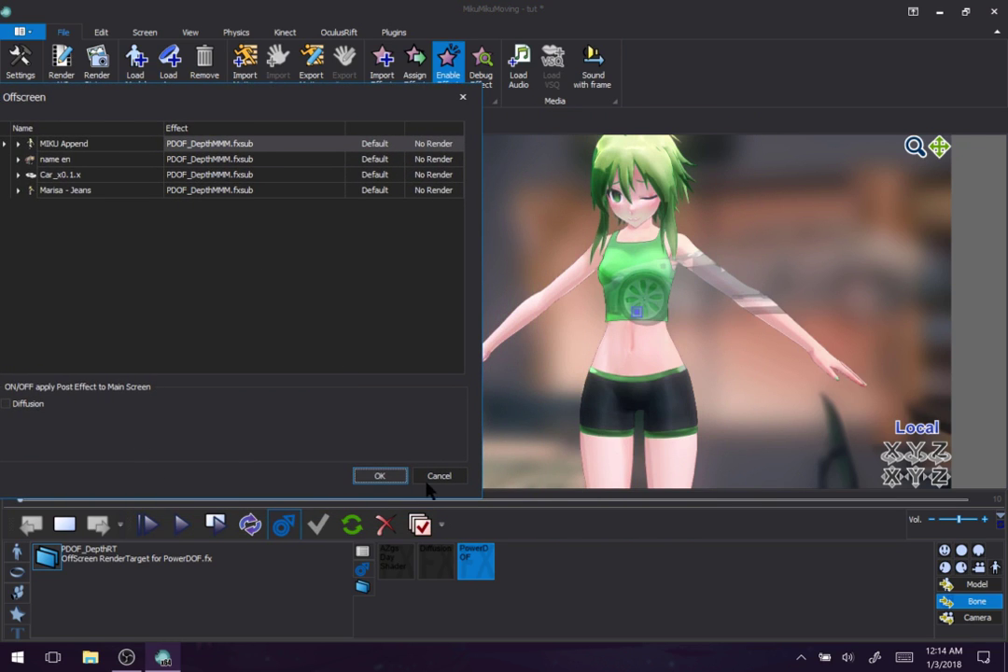
left_click(392, 478)
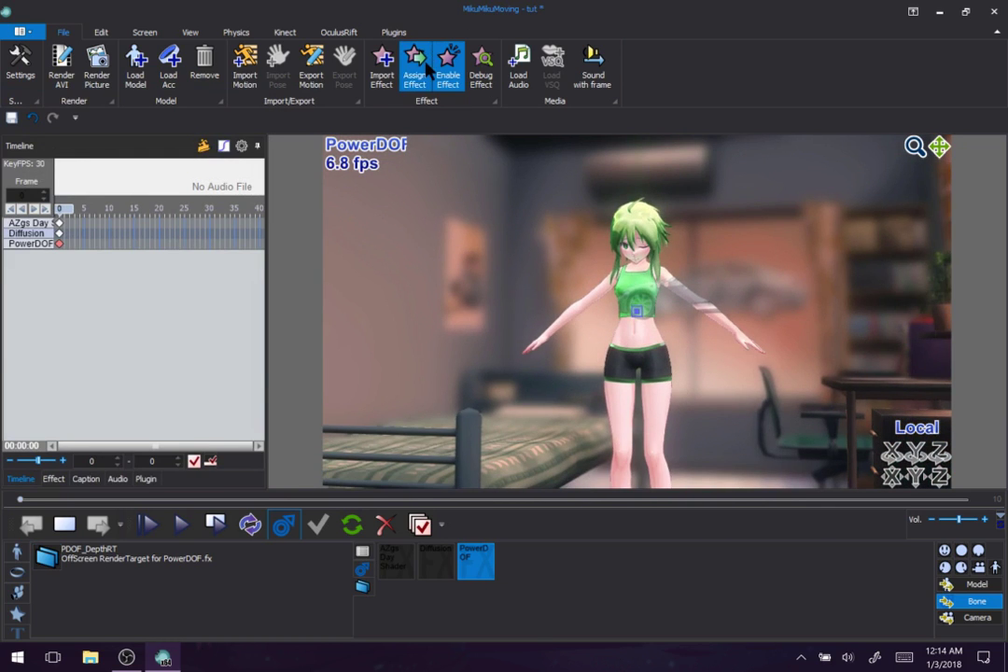
- Review the main screen's effect assignments, accept them, and inspect the depth-of-field blur at different camera distances
left_click(415, 67)
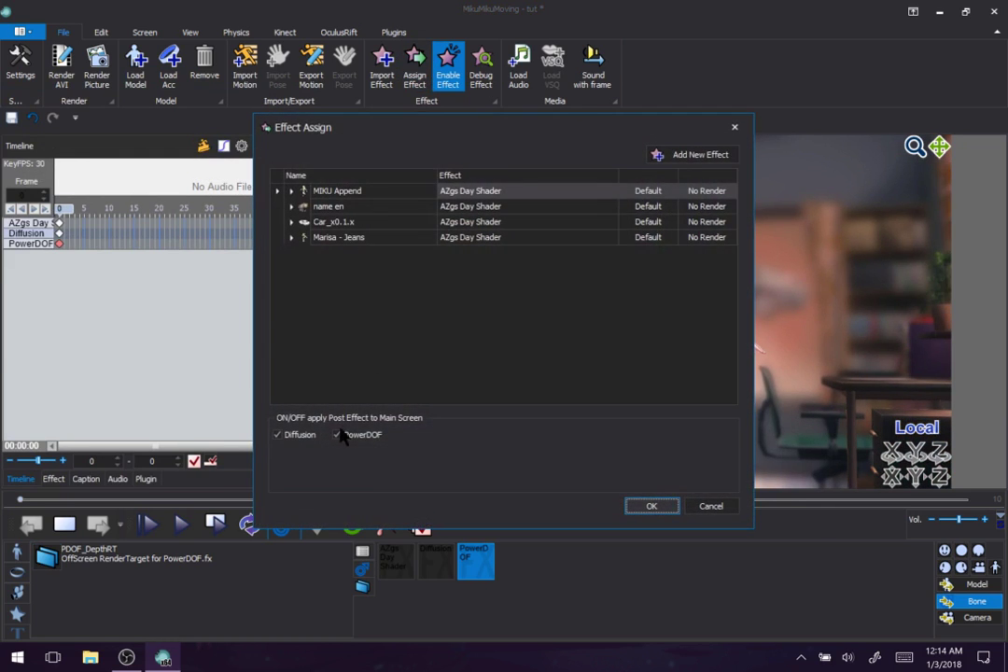
left_click(665, 509)
scroll(582, 333, "down", 3)
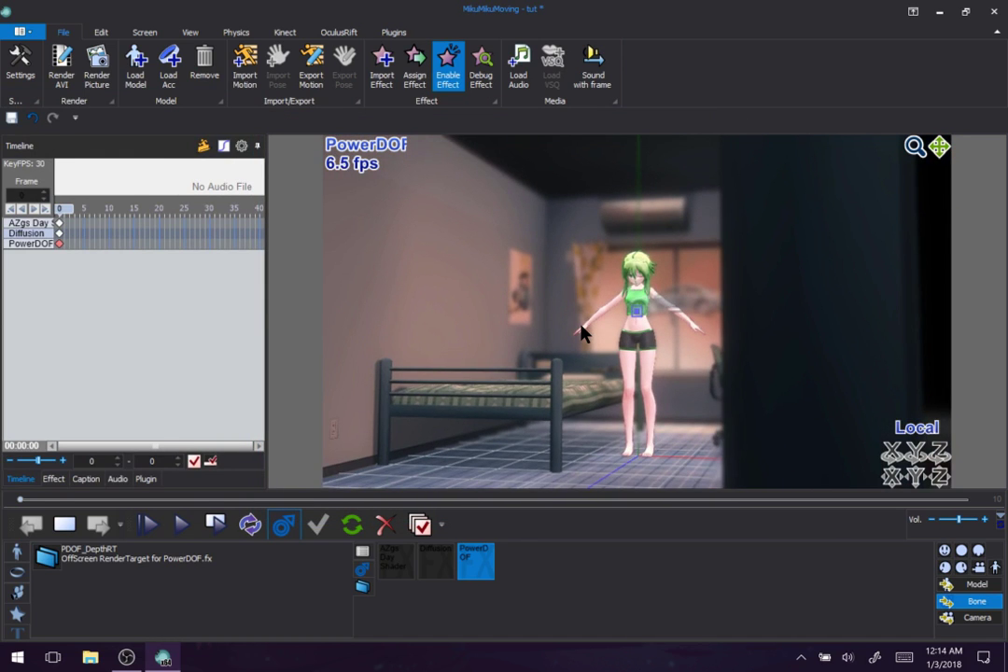
scroll(581, 333, "up", 3)
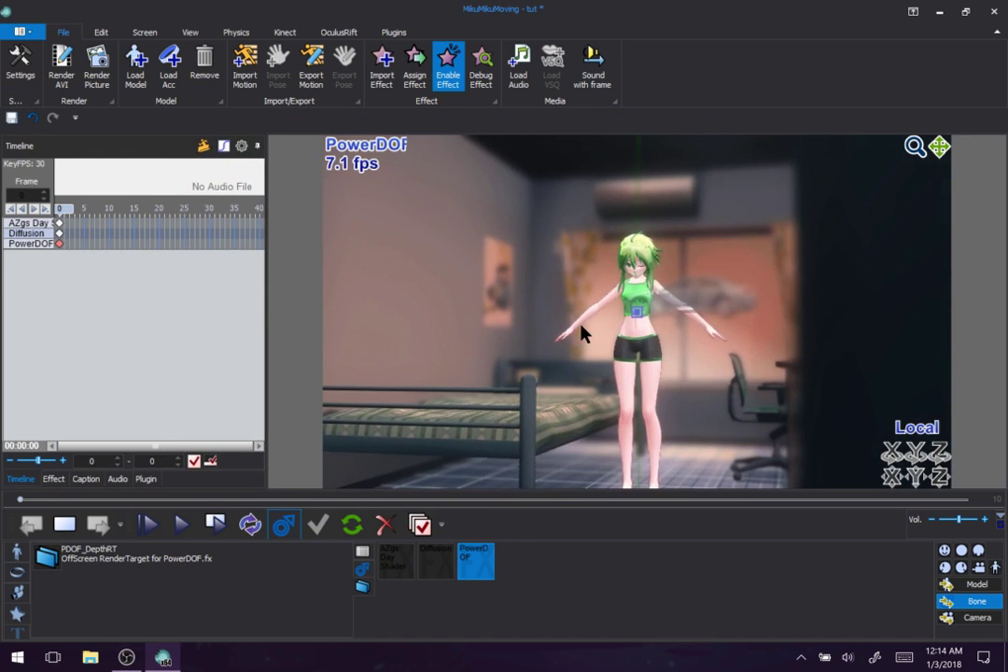
scroll(660, 313, "up", 5)
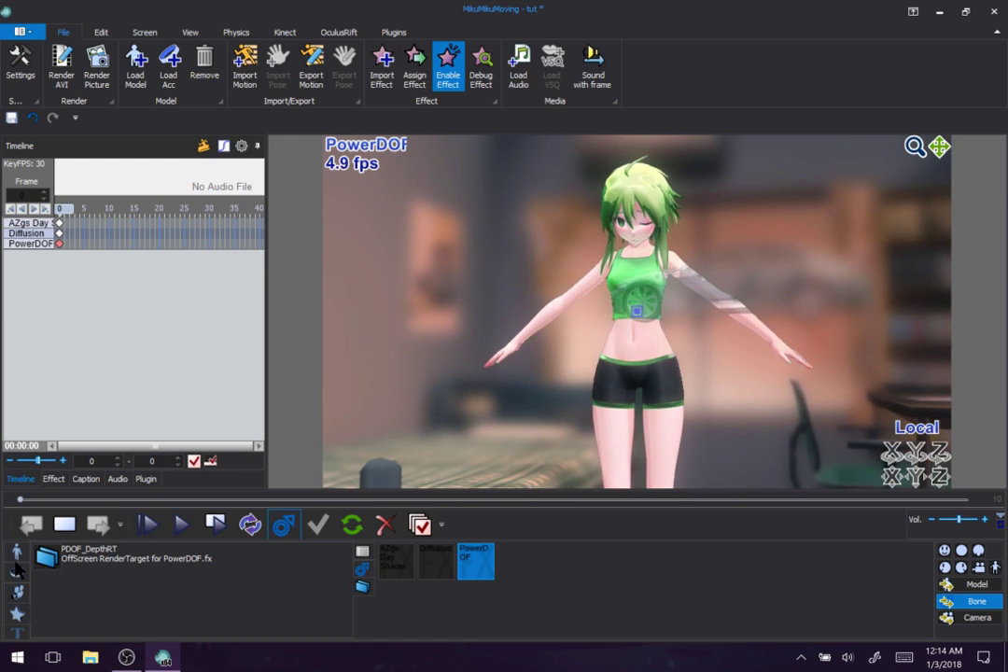
- Import the Earthquake effect from the Earthquake_v004 folder of the AZShader Compatibility Pack Update
left_click(389, 84)
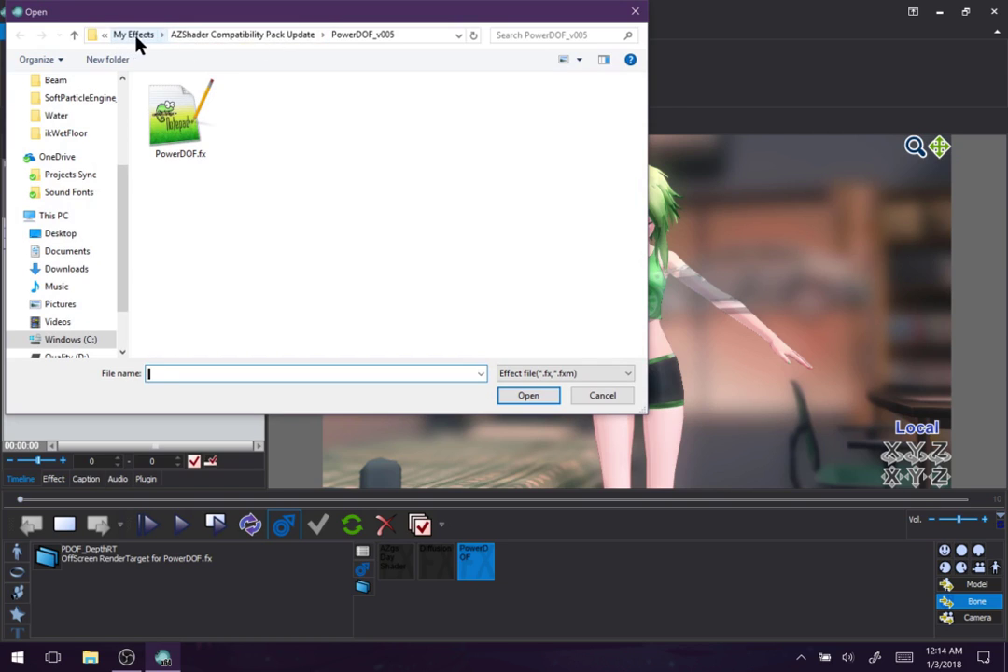
left_click(189, 36)
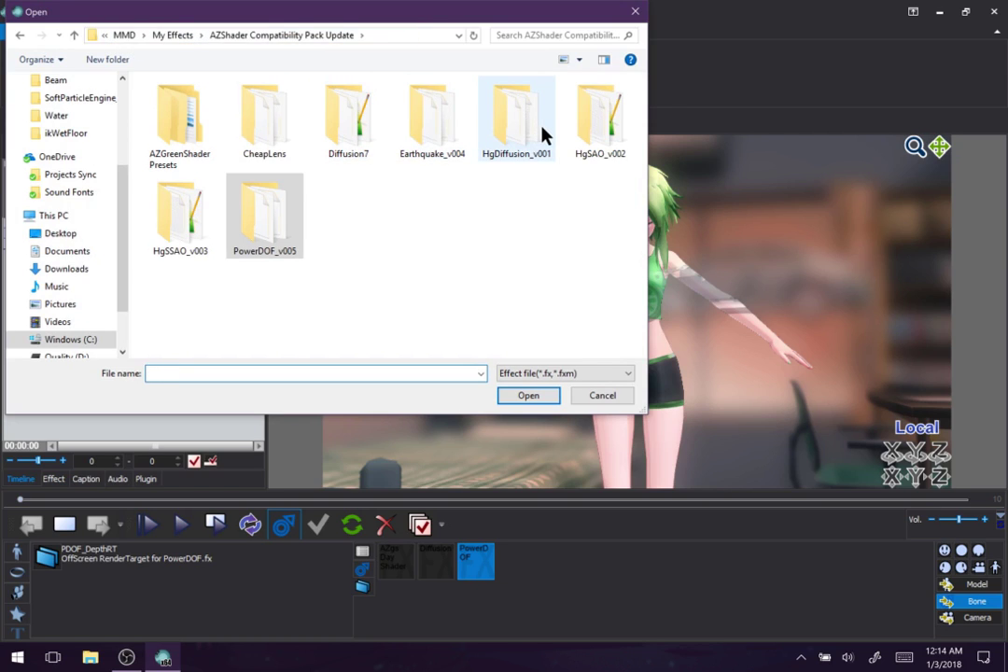
double_click(425, 114)
double_click(180, 117)
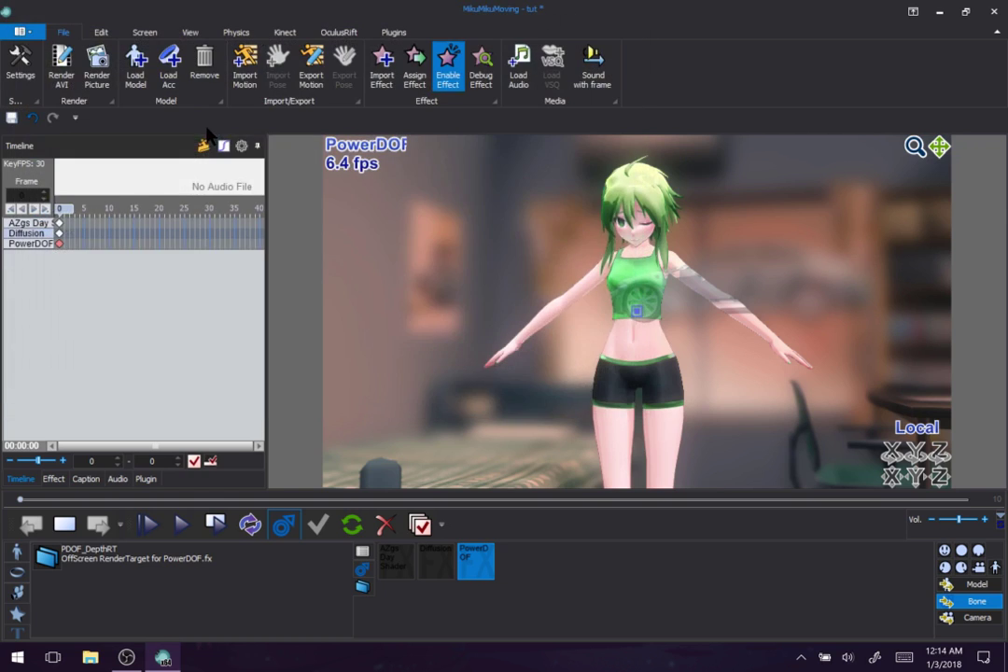
left_click_drag(939, 168, 938, 386)
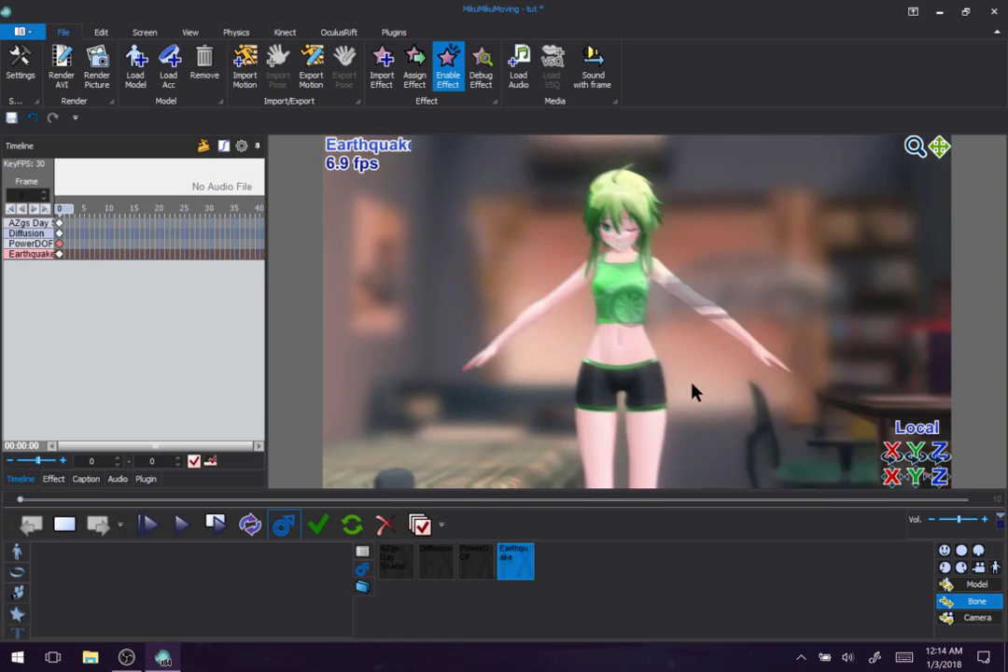
- Show the effect properties and examine PowerDOF's scale, alpha and related model settings
left_click(363, 553)
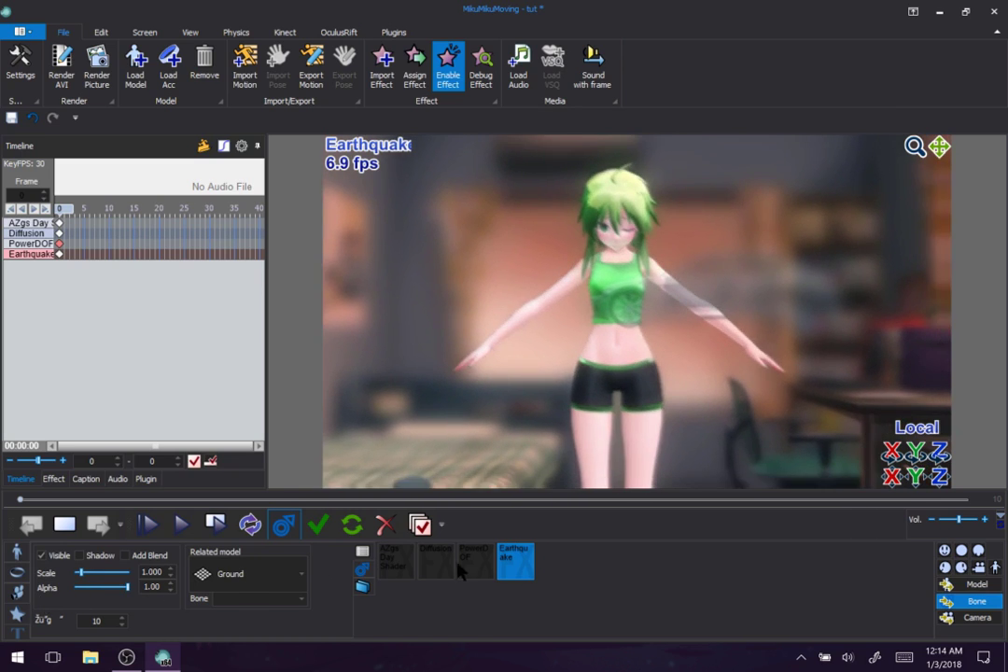
left_click(477, 561)
mouse_move(129, 587)
left_mouse_down()
mouse_move(30, 602)
mouse_move(128, 583)
left_mouse_up()
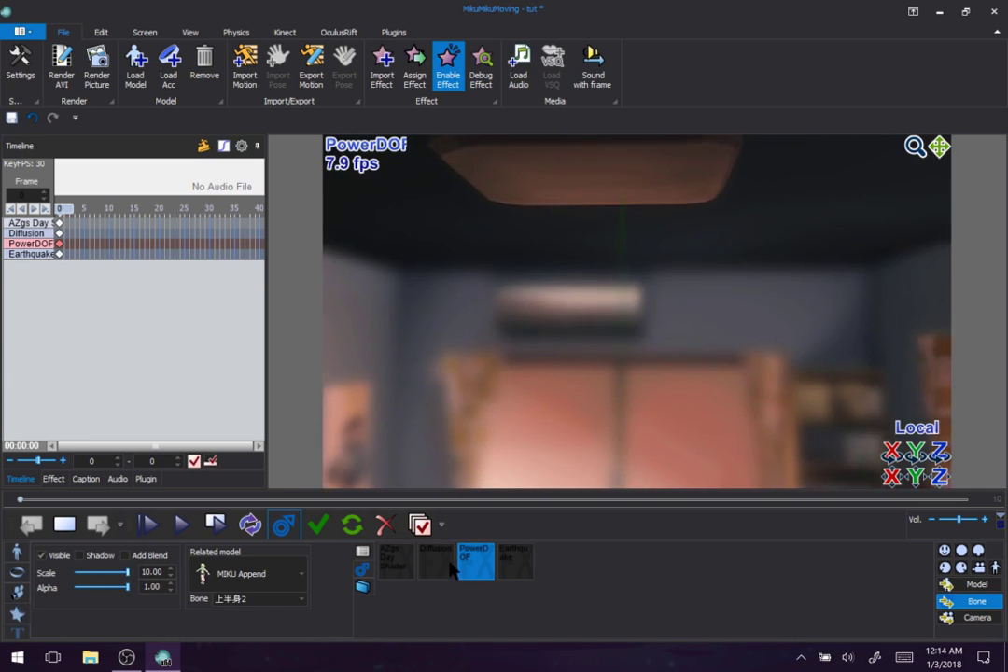
- Try the Earthquake effect at scale 10, set its scale to 0, and register a keyframe at frame 0
left_click(515, 561)
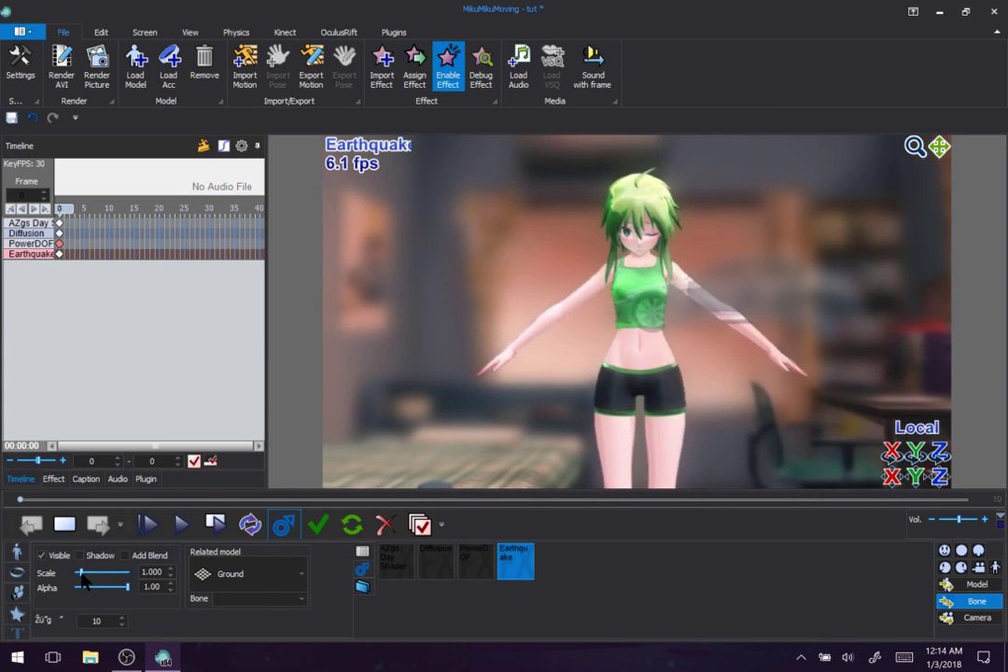
left_click_drag(83, 574, 184, 590)
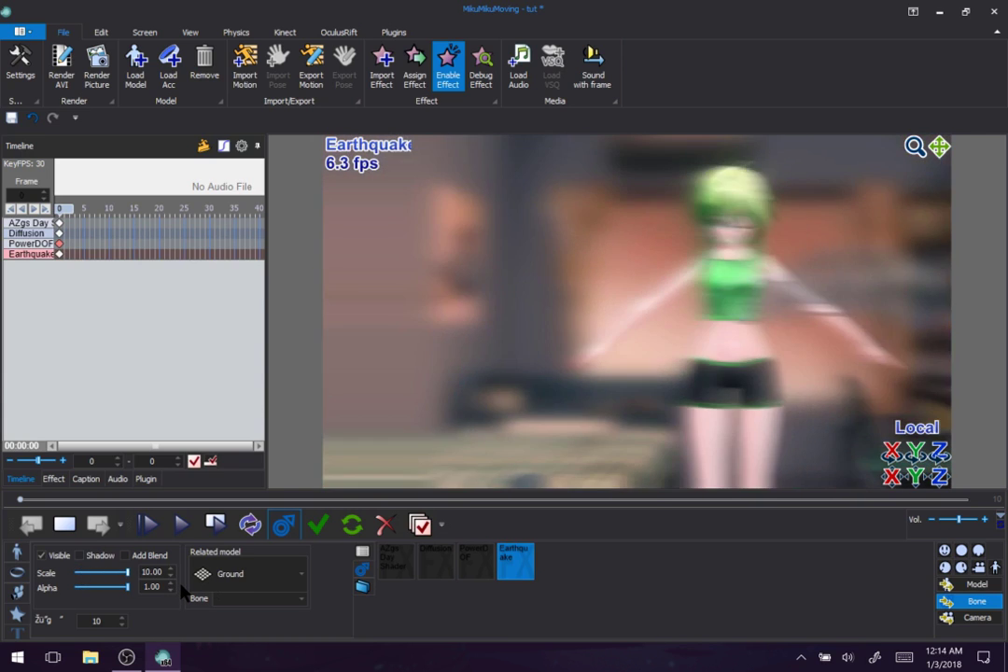
left_click_drag(127, 573, 58, 598)
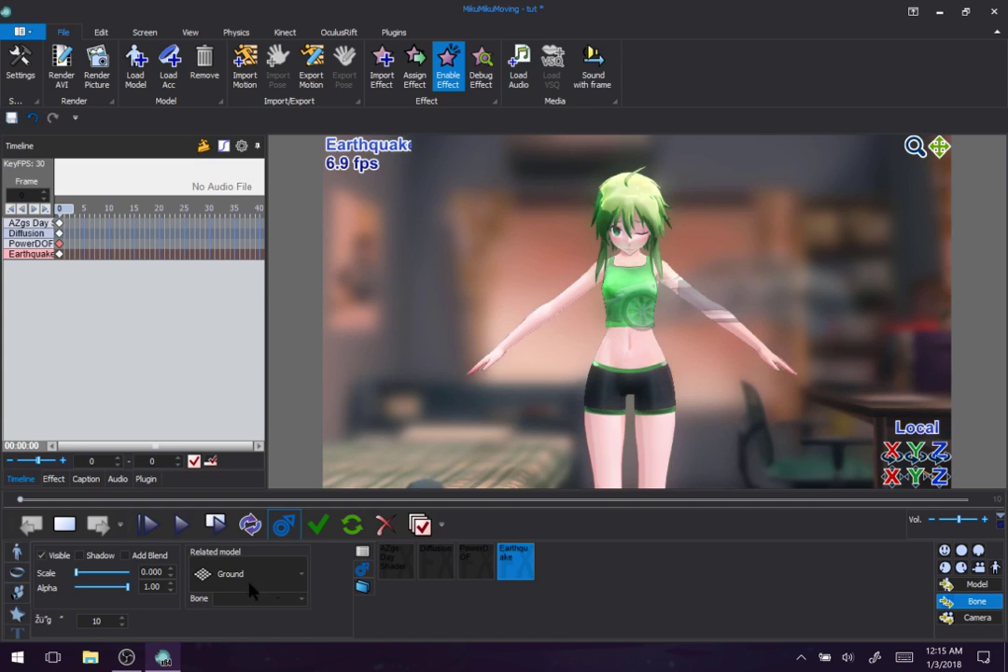
left_click(318, 525)
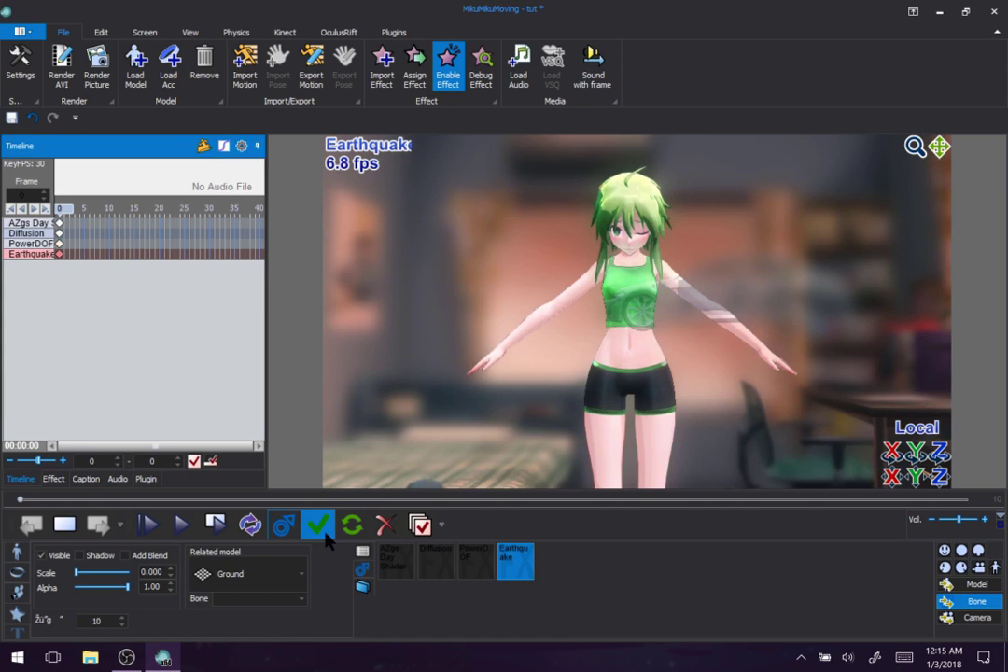
- Scrub through the timeline to preview the motion, return to the start, and advance to frame 5
left_click(421, 525)
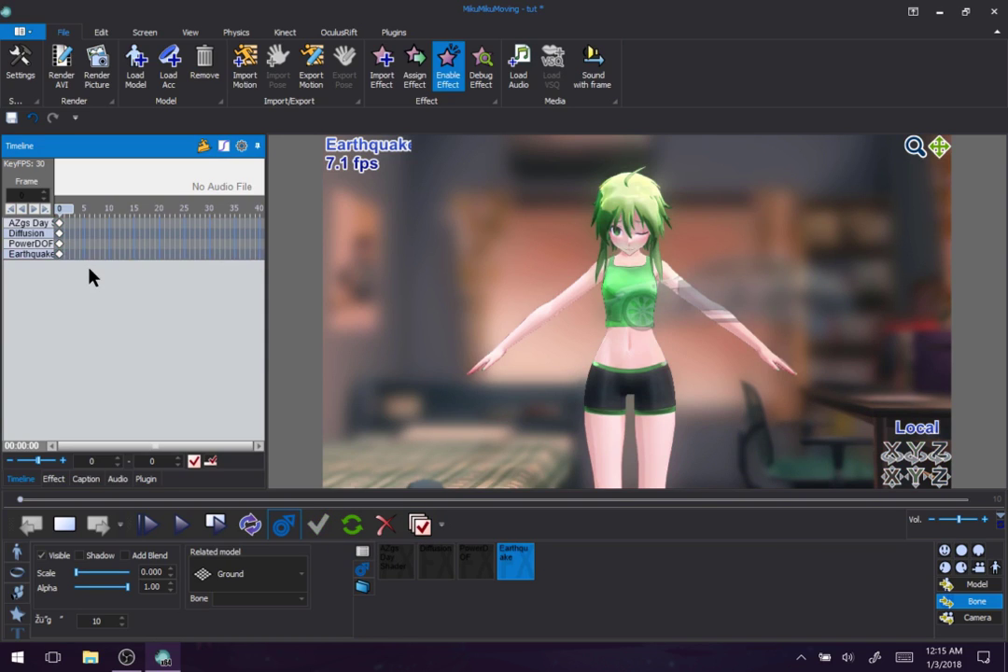
left_click(582, 231)
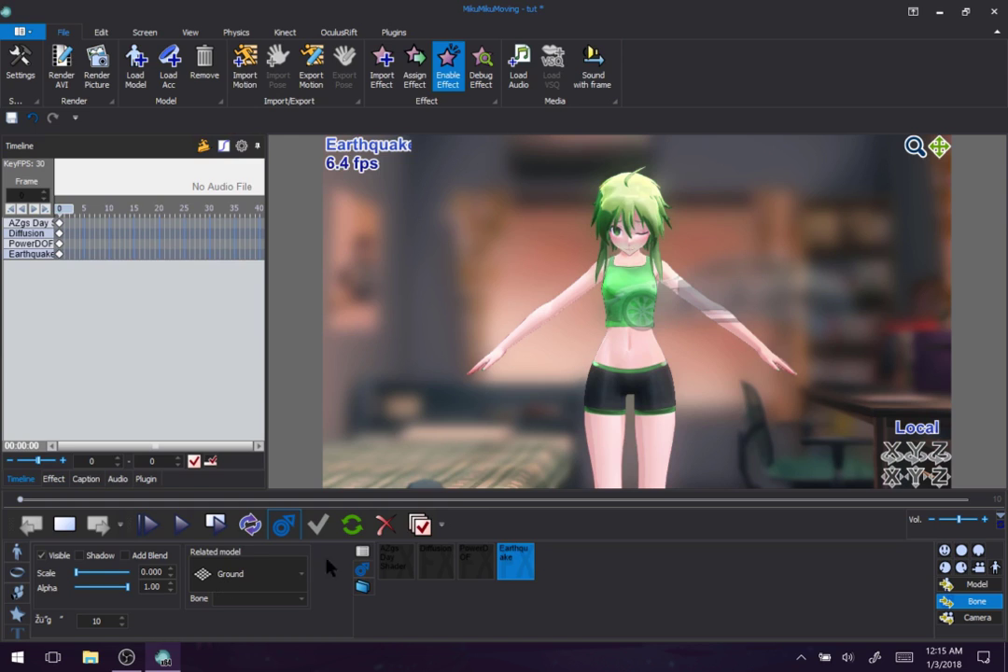
left_click_drag(66, 215, 129, 230)
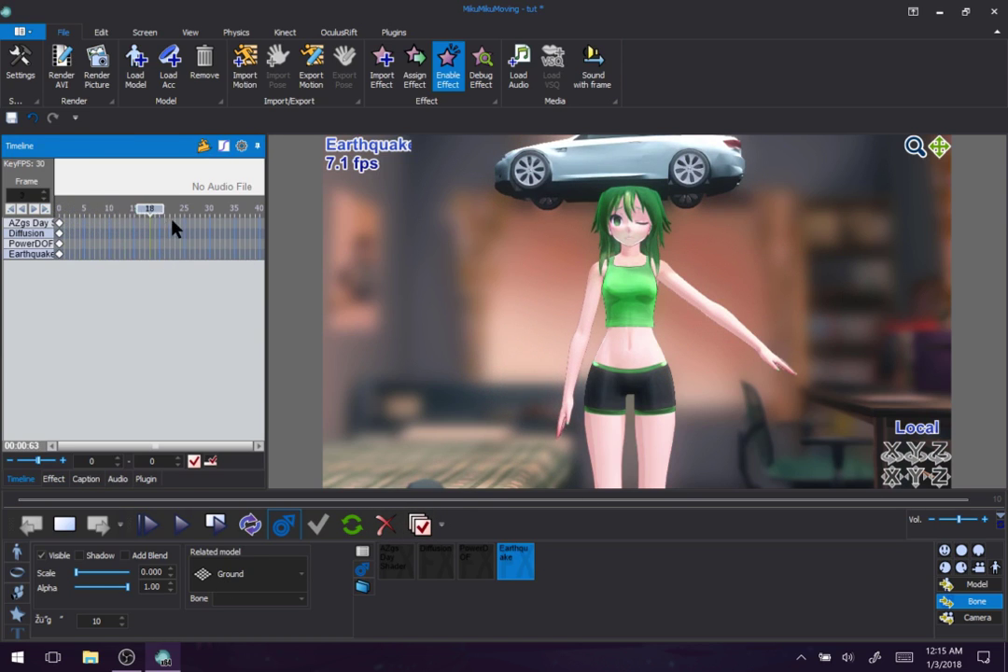
key("Home")
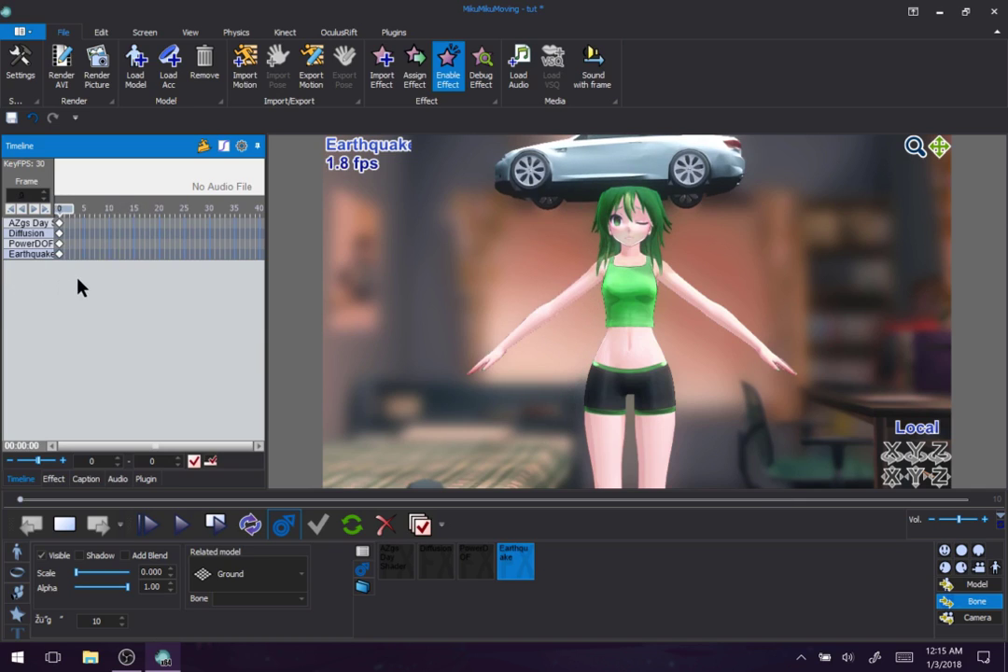
left_click(140, 526)
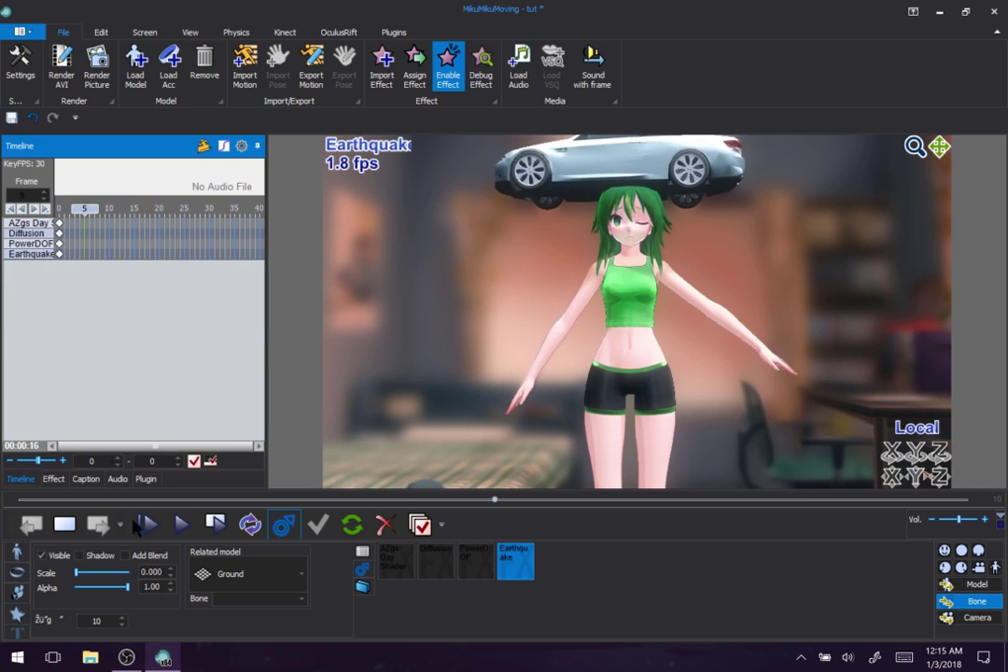
- Set the Earthquake effect's scale to 0.5 and register it as a keyframe at frame 5
left_click(153, 575)
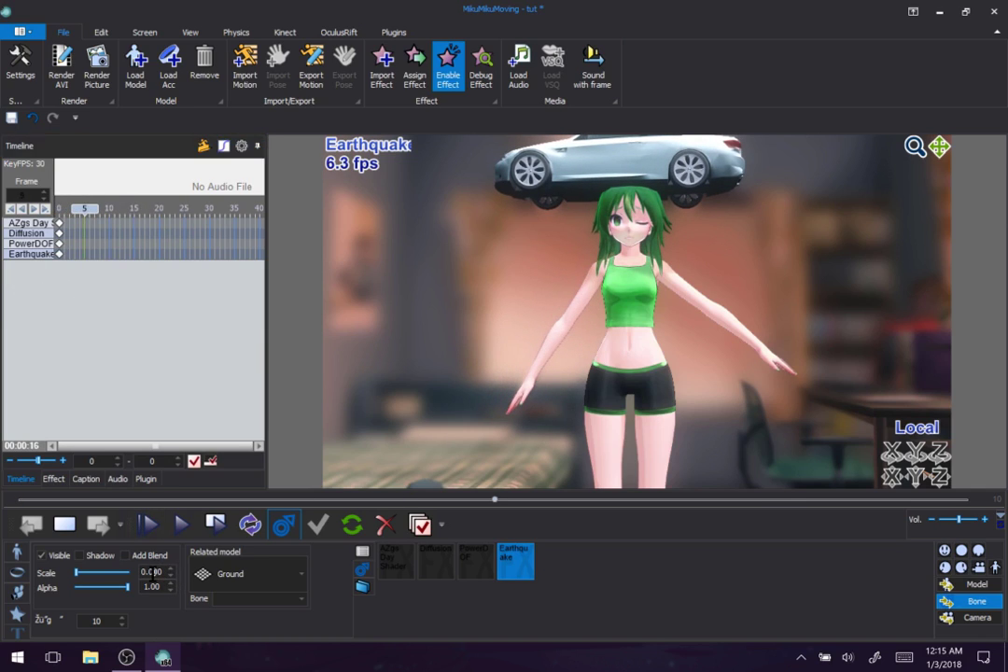
type("0.5")
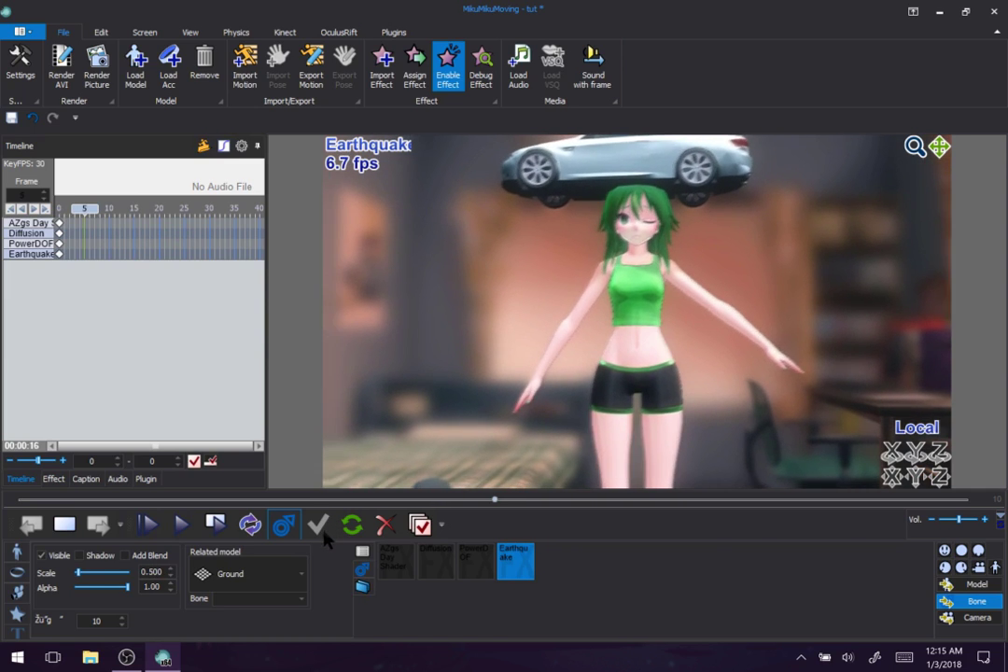
left_click(323, 535)
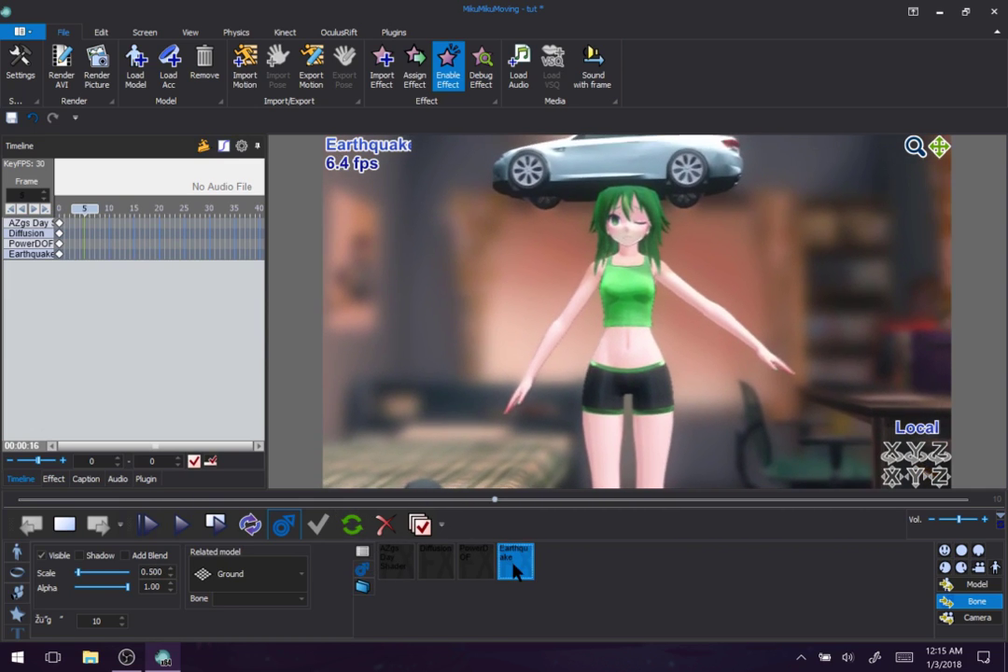
left_click(25, 254)
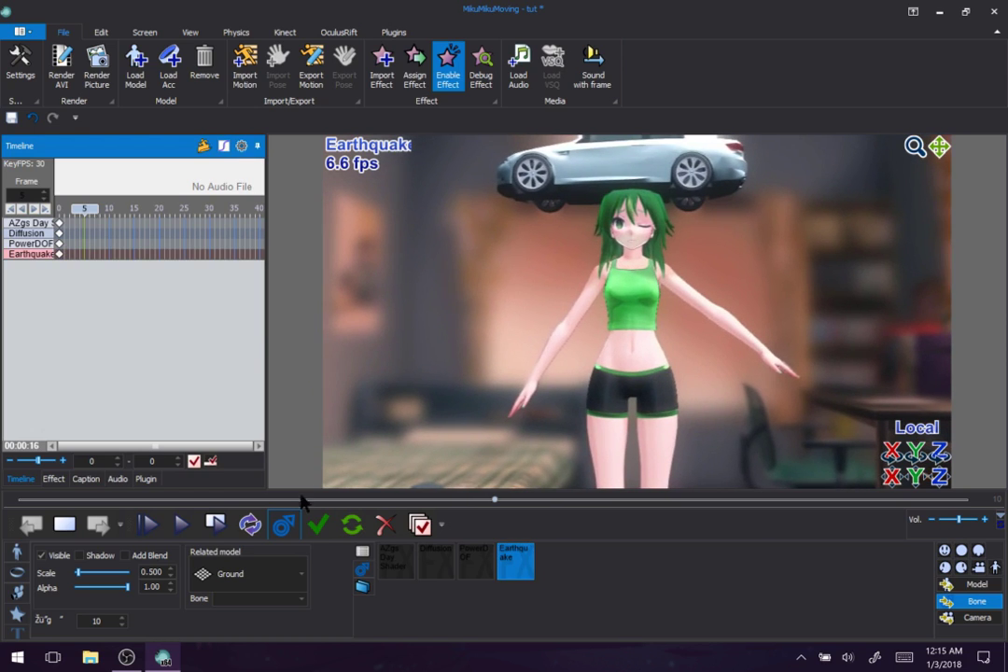
left_click(318, 526)
- At frame 15, set the Earthquake effect's scale to 0 and register a keyframe
left_click(94, 207)
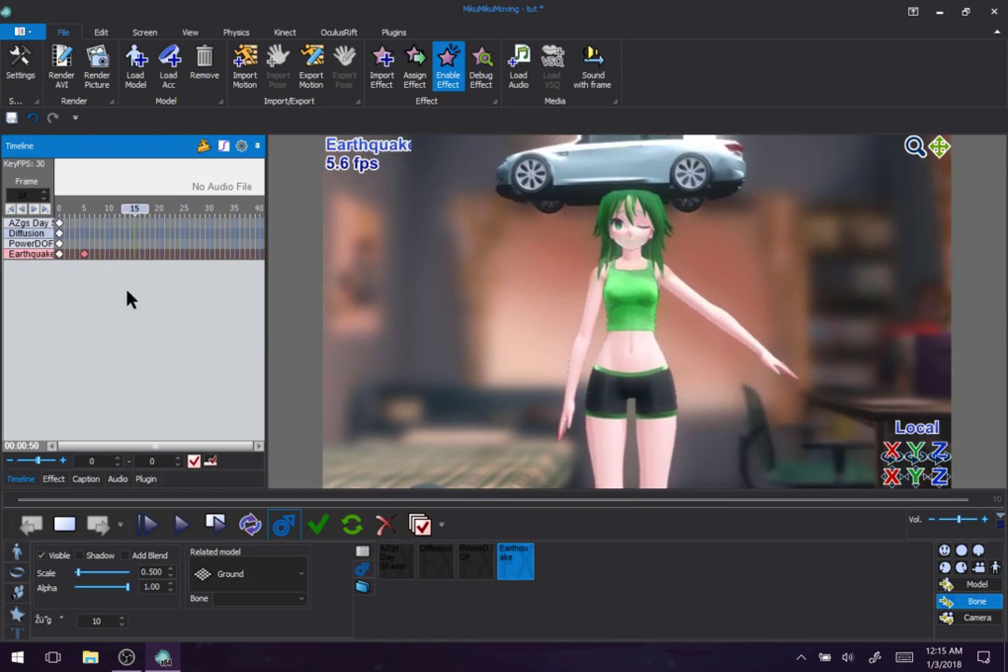
left_click_drag(78, 572, 71, 573)
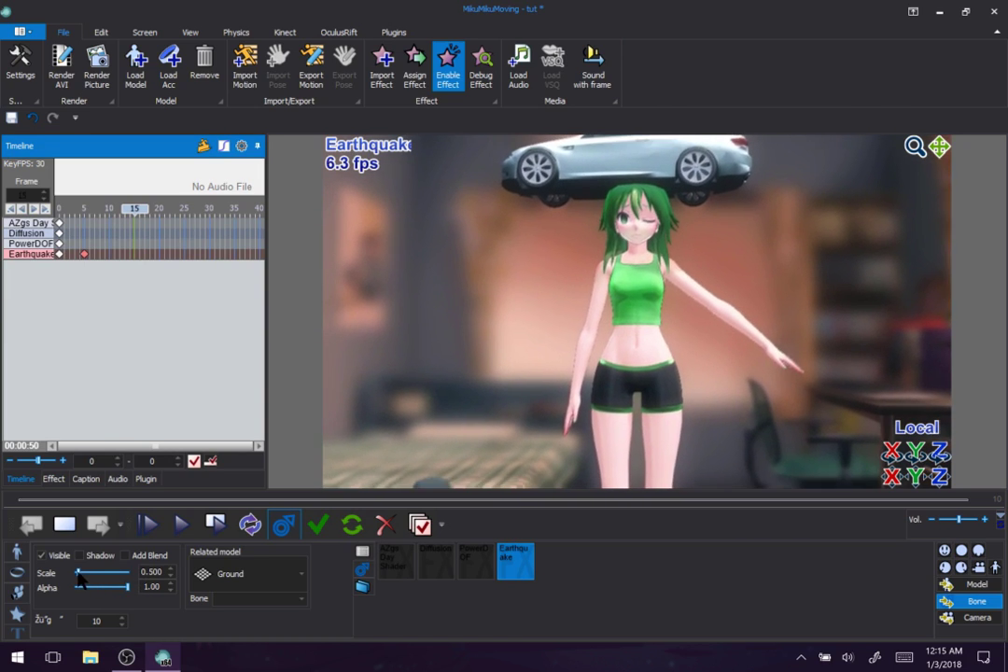
left_click(319, 526)
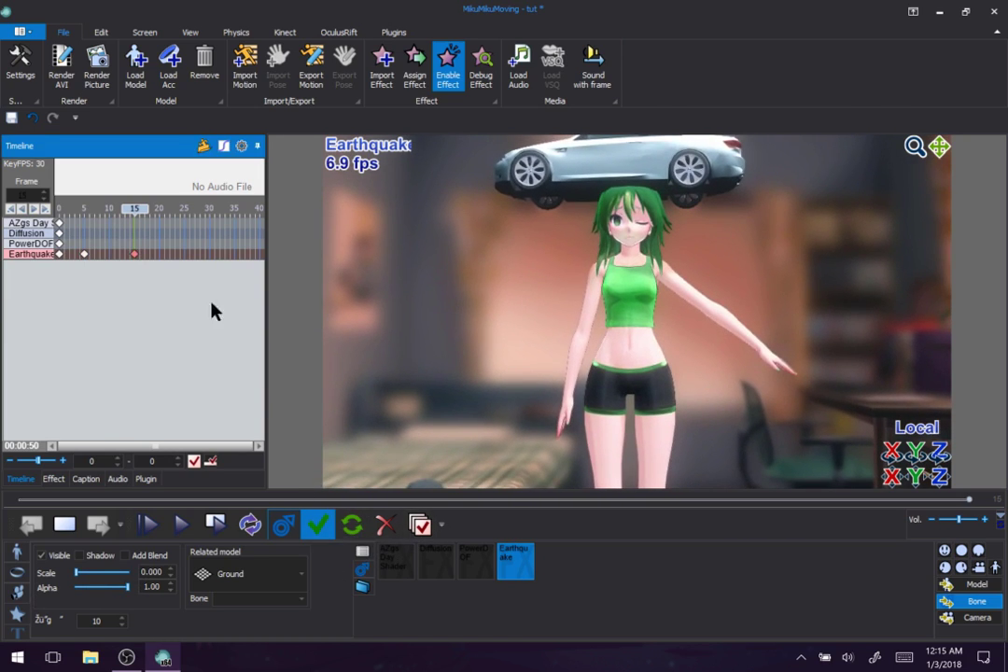
- Check the interpolated shake between keyframes, then set the Earthquake scale to 0 at frame 4 and register a keyframe
left_click_drag(135, 208, 89, 209)
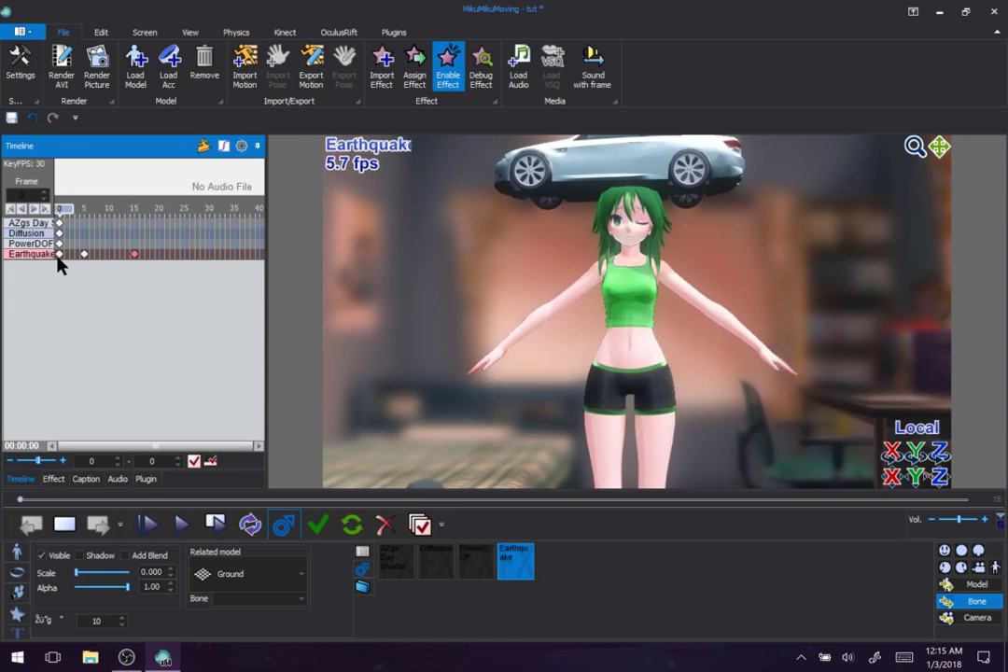
left_click(75, 258)
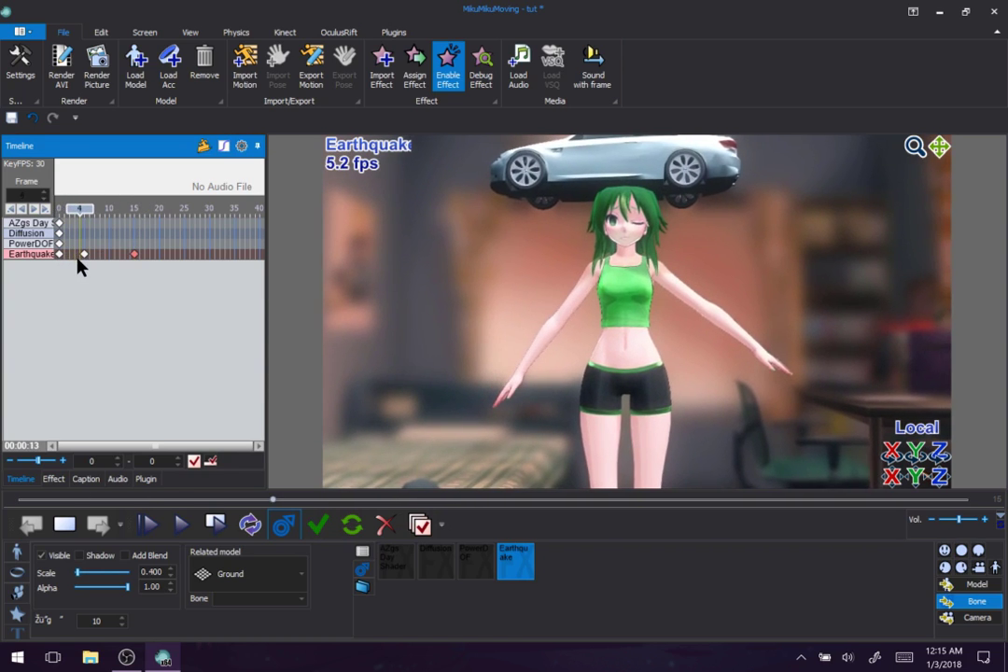
left_click(78, 258)
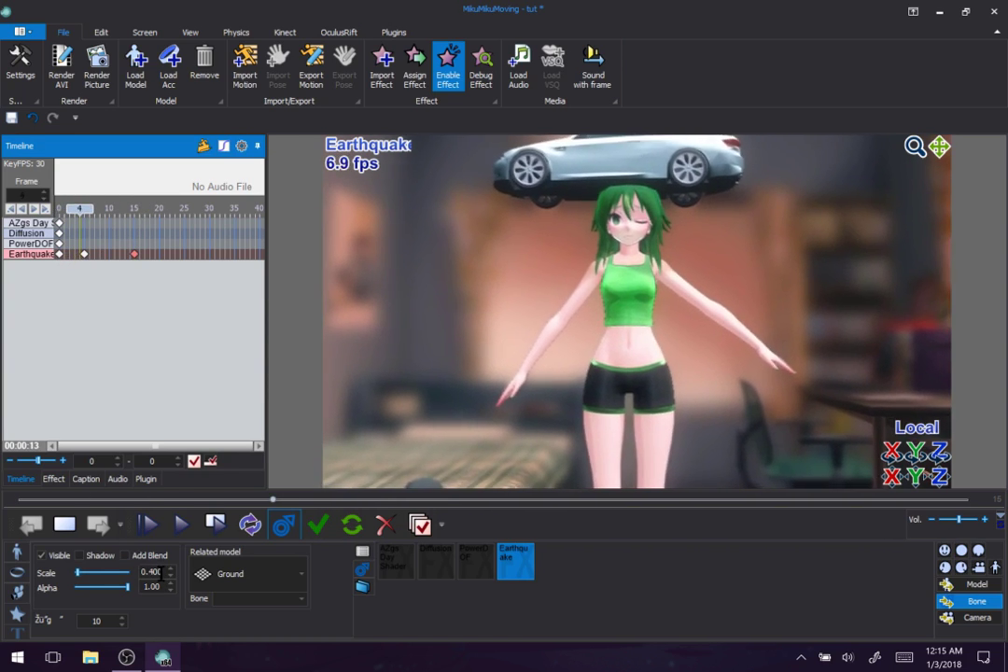
left_click(170, 576)
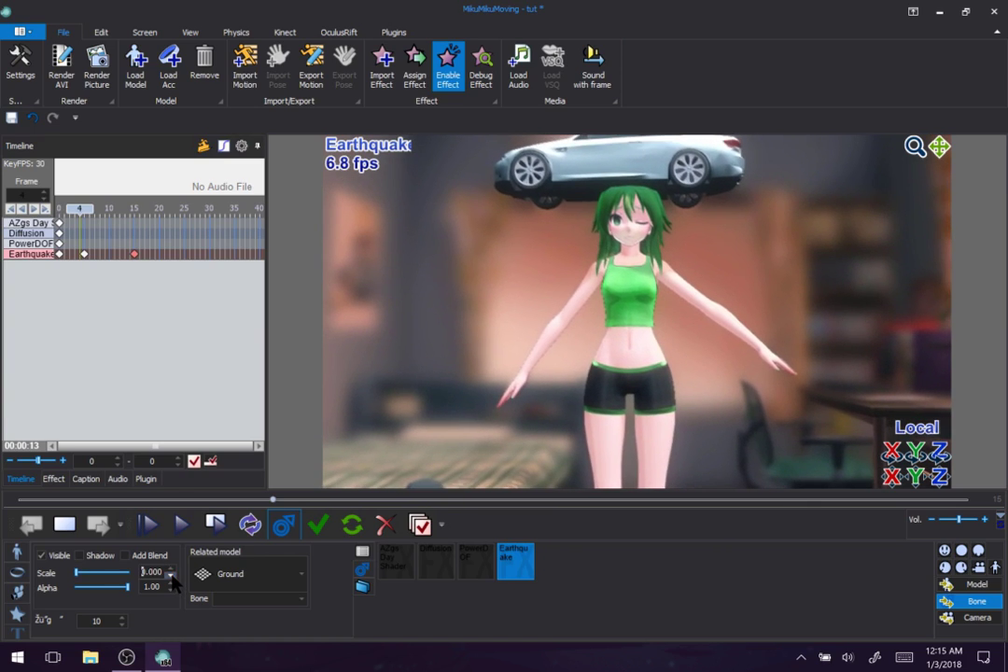
left_click(315, 527)
- Scrub through the Earthquake keyframes and play the animation from the start to review the timed camera shake
left_click(75, 215)
left_click_drag(84, 250, 184, 267)
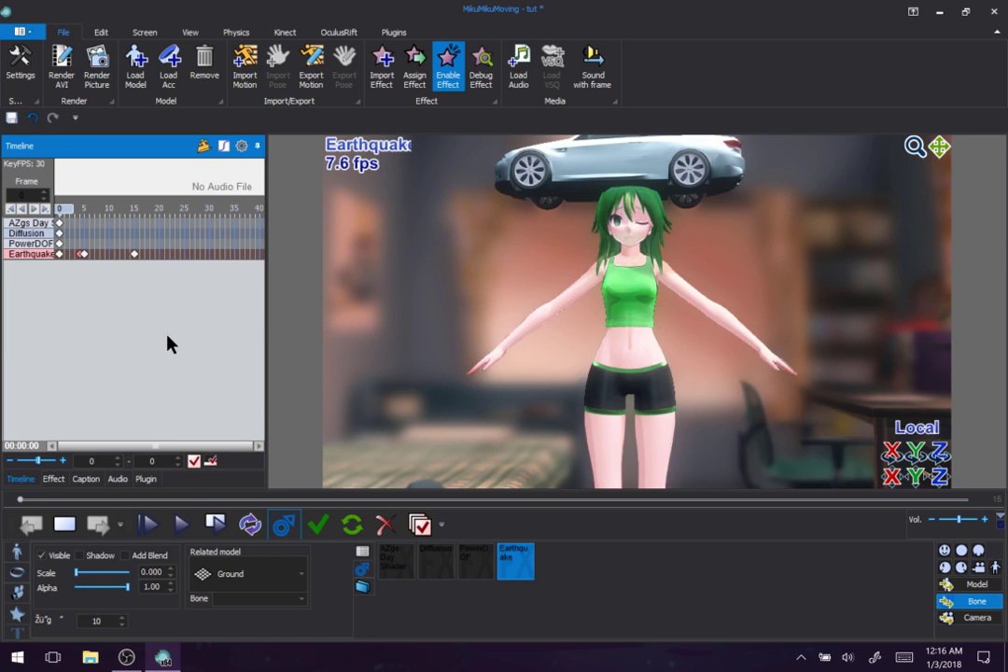
left_click(149, 528)
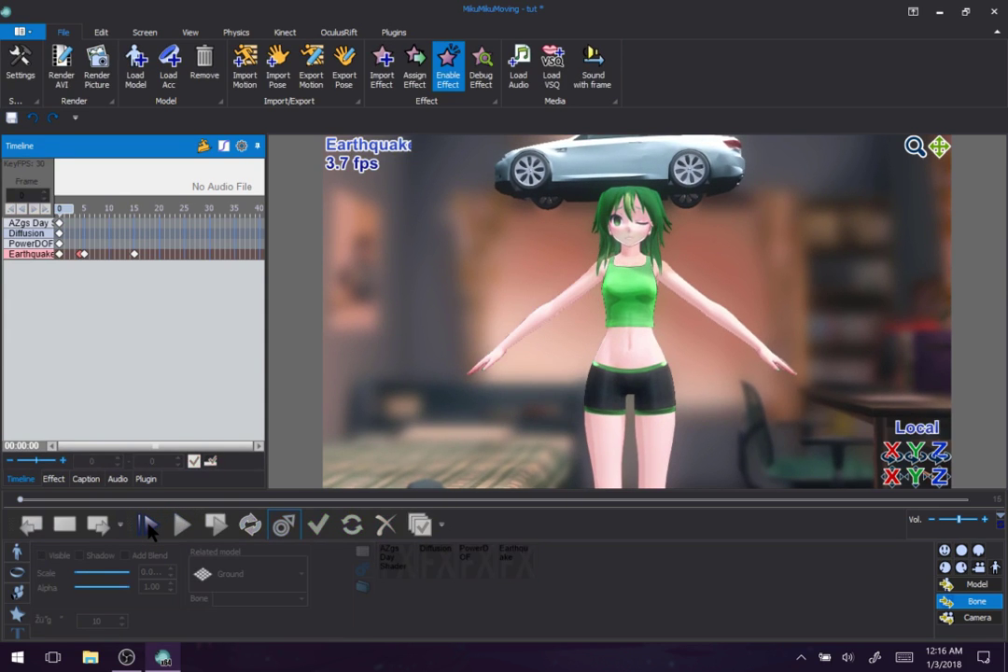
left_click(148, 527)
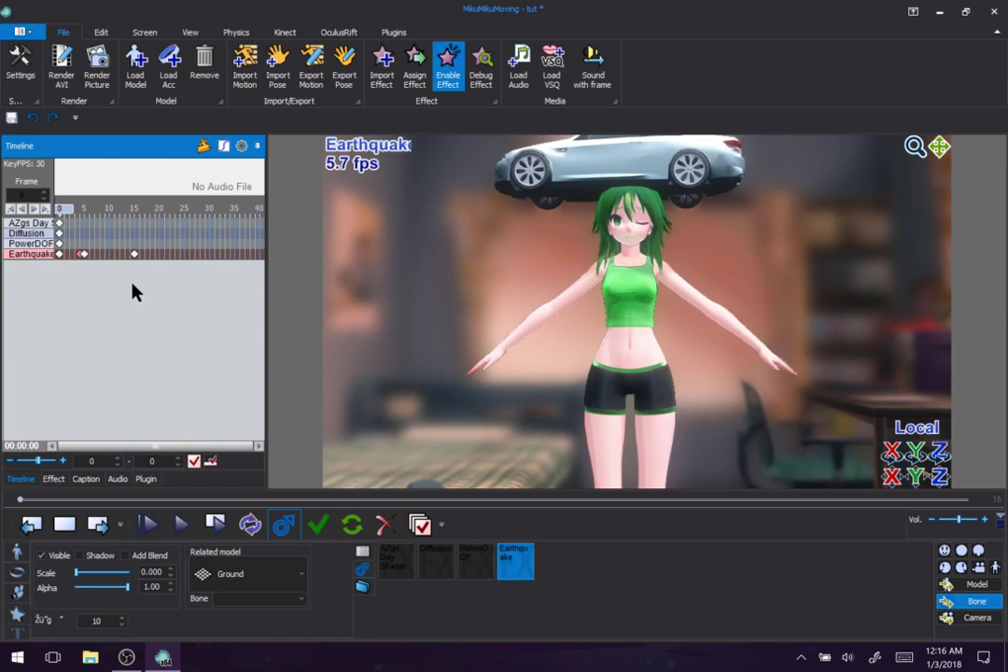